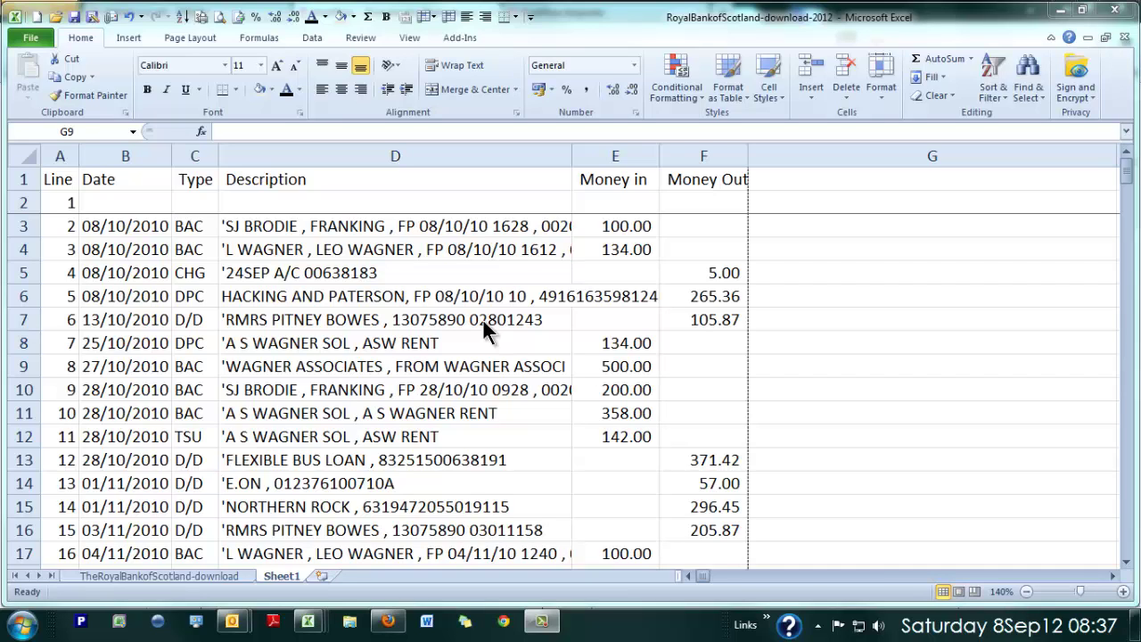
Step: Review the Line, Money In and Money Out columns, including the 100.00 amount in E3
click(64, 155)
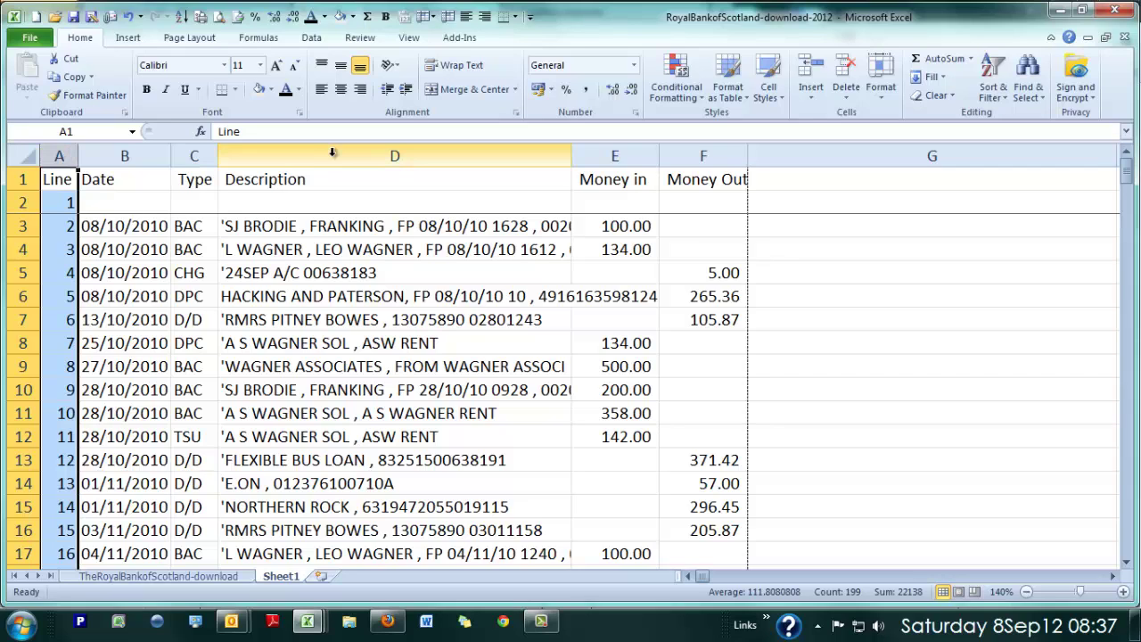
click(612, 155)
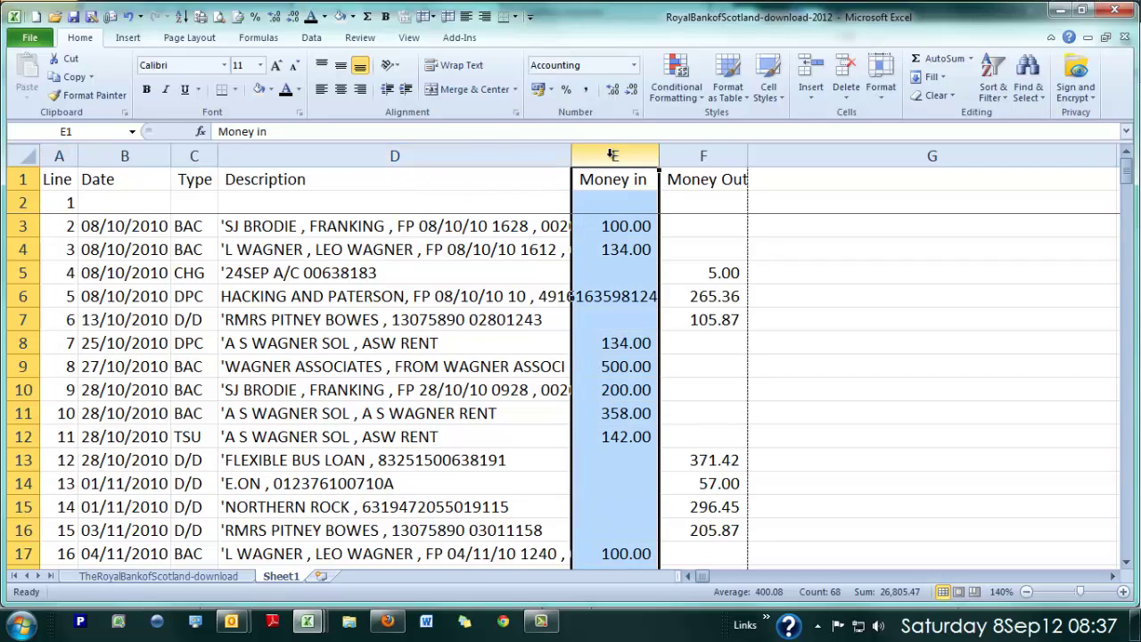
click(682, 156)
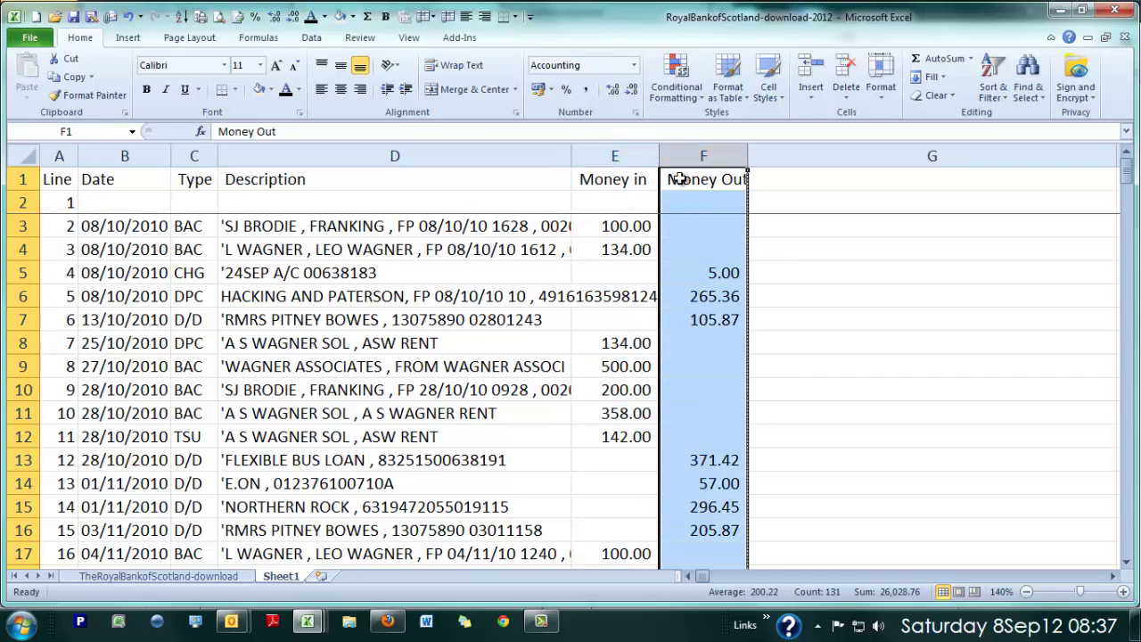
click(629, 228)
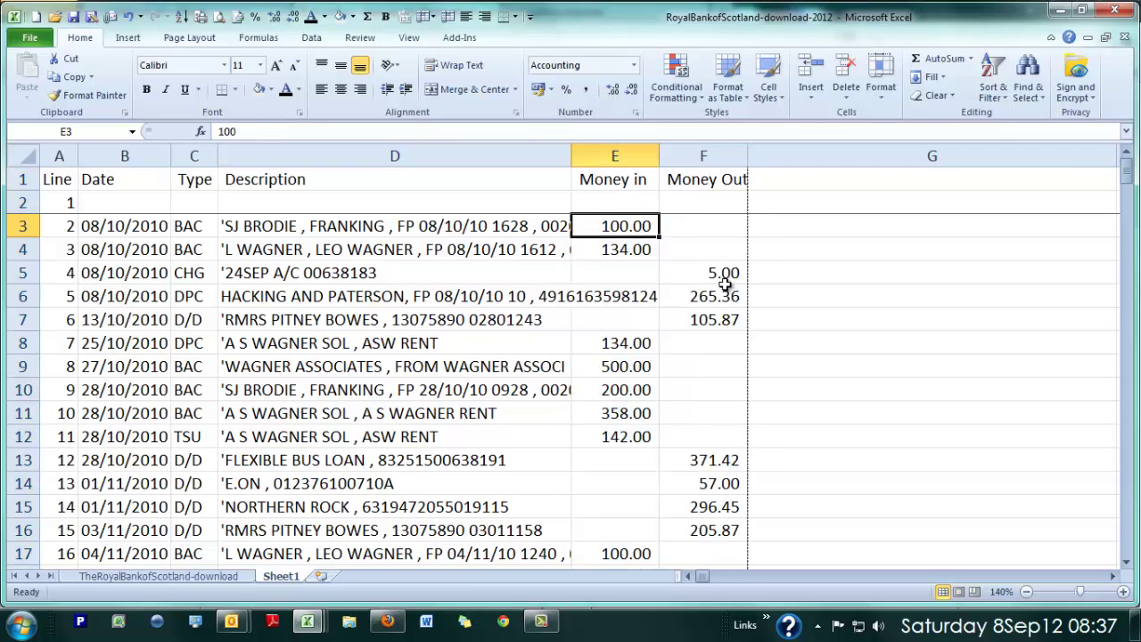
drag(725, 283, 722, 319)
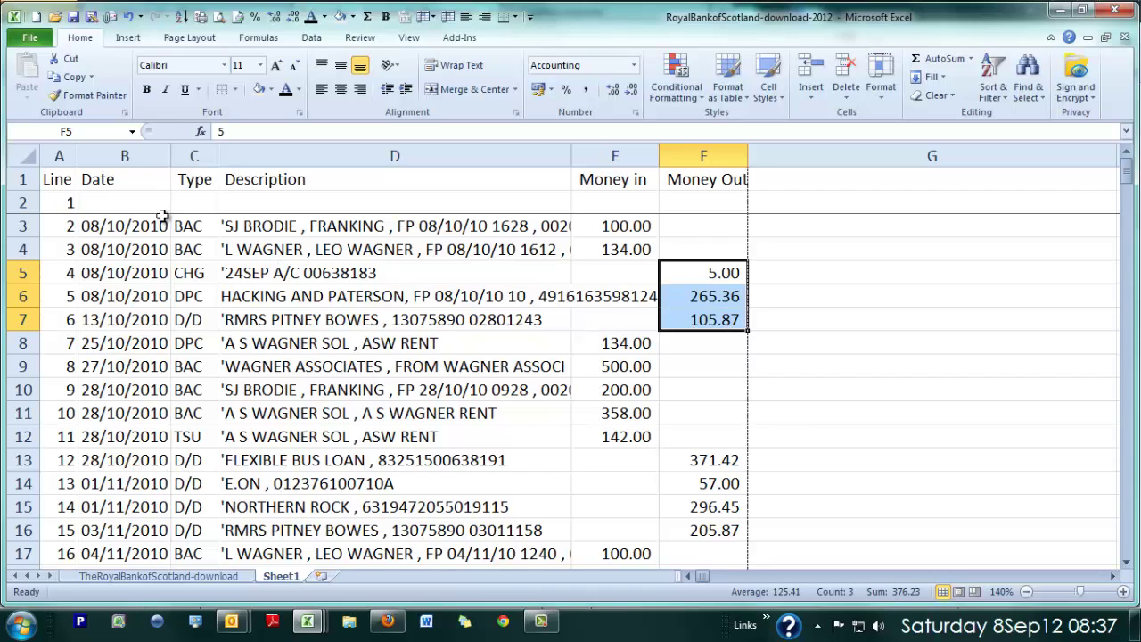
Step: Check the BAC, CHG and D/D transaction types and descriptions in columns C and D
click(195, 226)
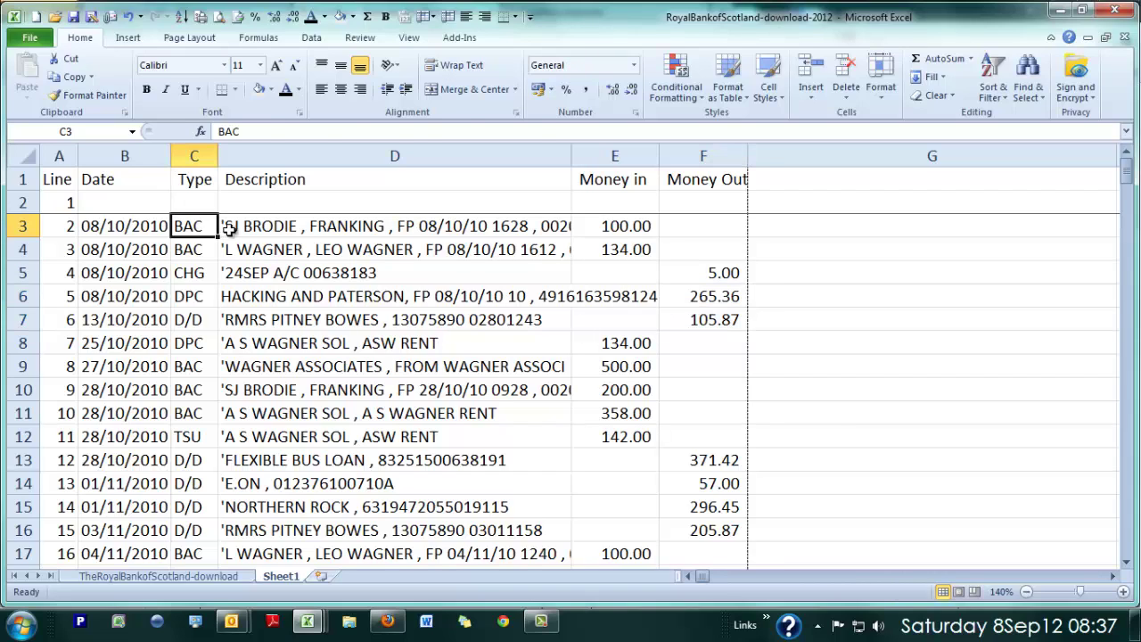
click(230, 229)
click(189, 227)
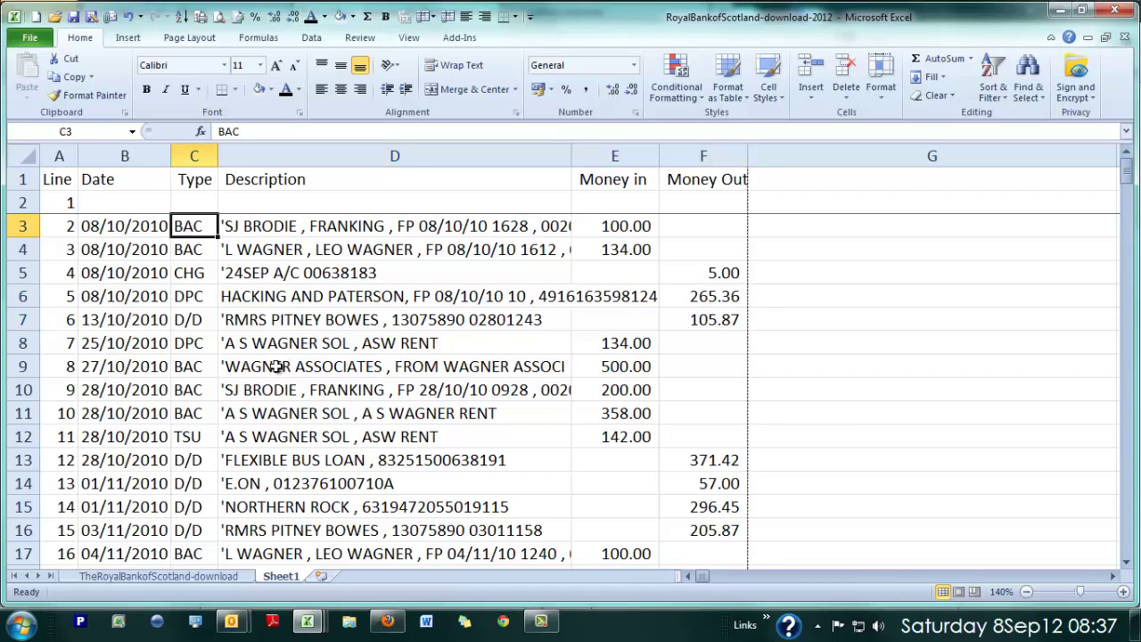
click(202, 412)
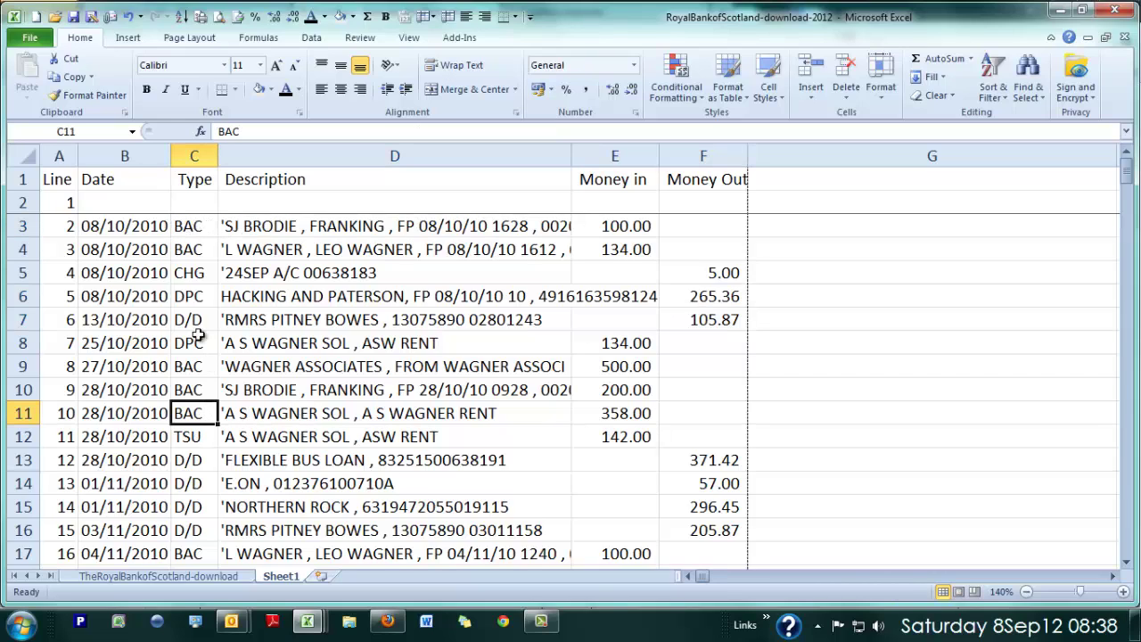
click(190, 272)
click(196, 462)
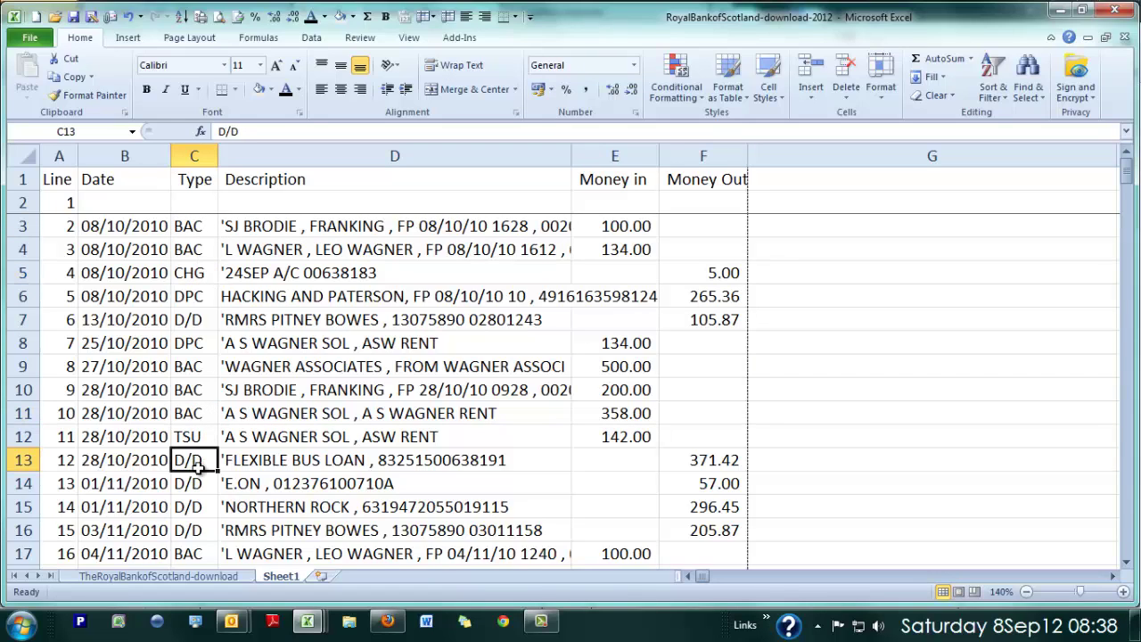
drag(198, 461, 265, 464)
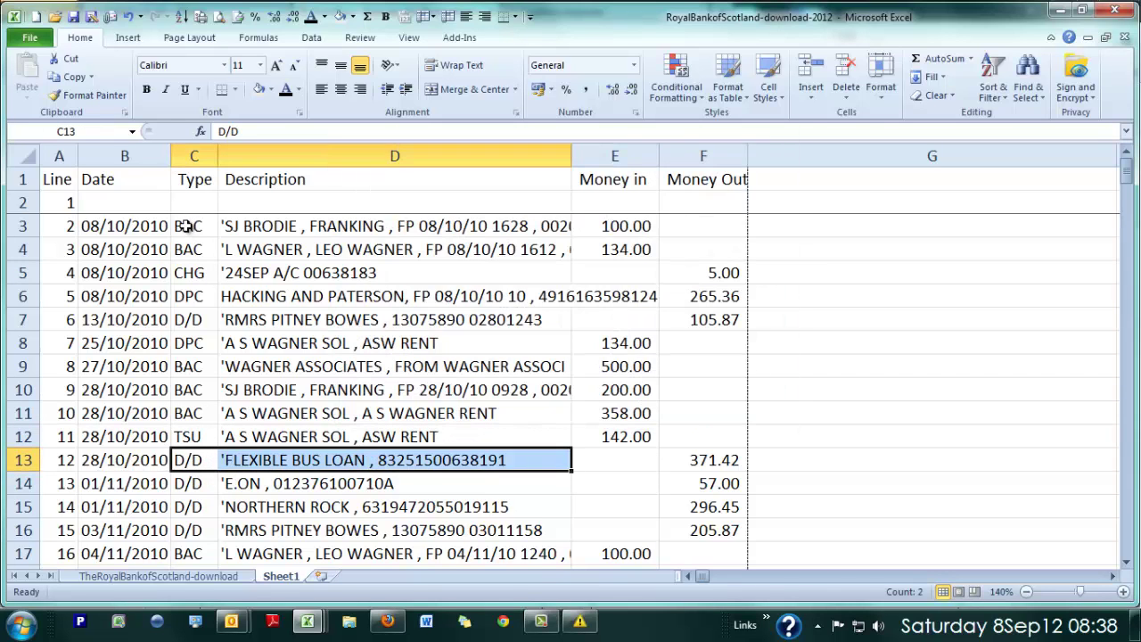
drag(188, 227, 242, 248)
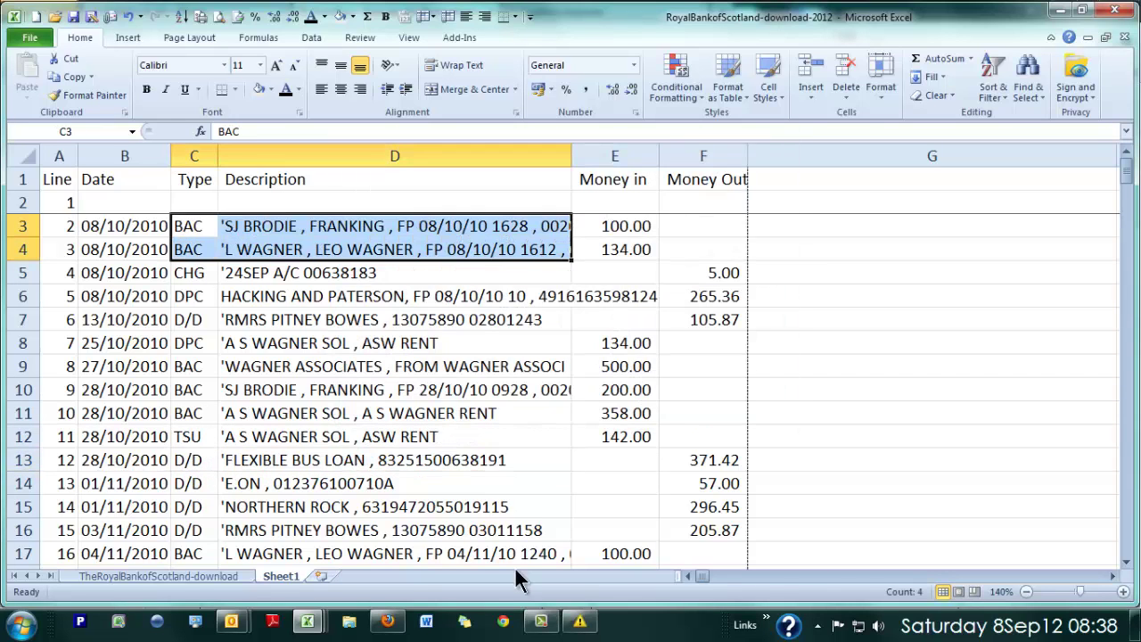
click(580, 621)
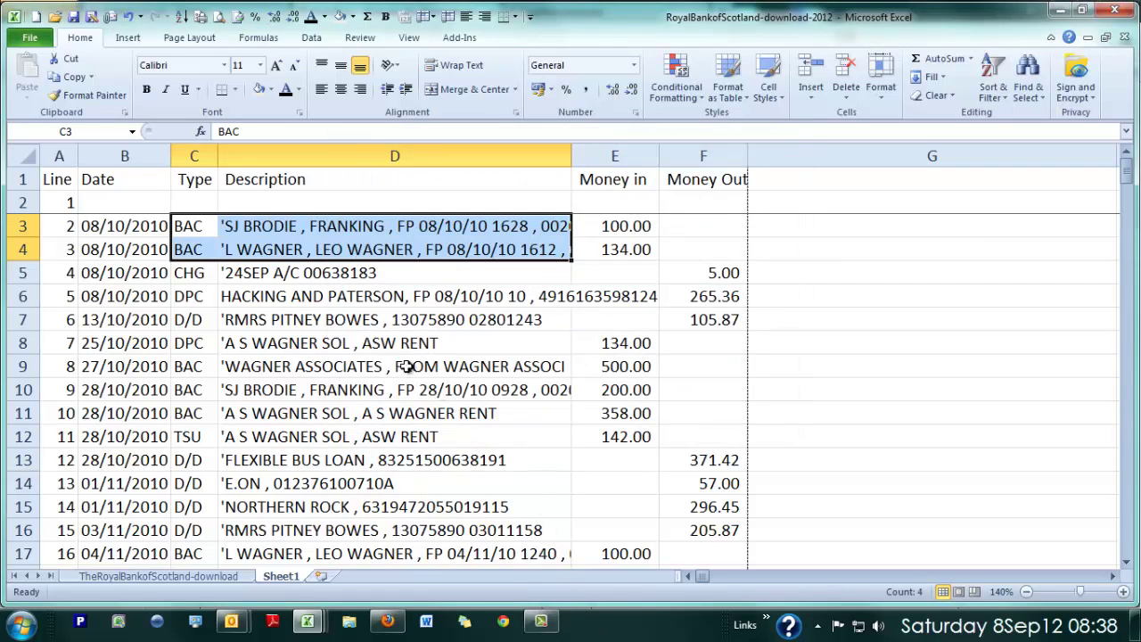
Step: Enter =CONCATENATE(C3," - ",D3) in G3 to join type and description
click(780, 228)
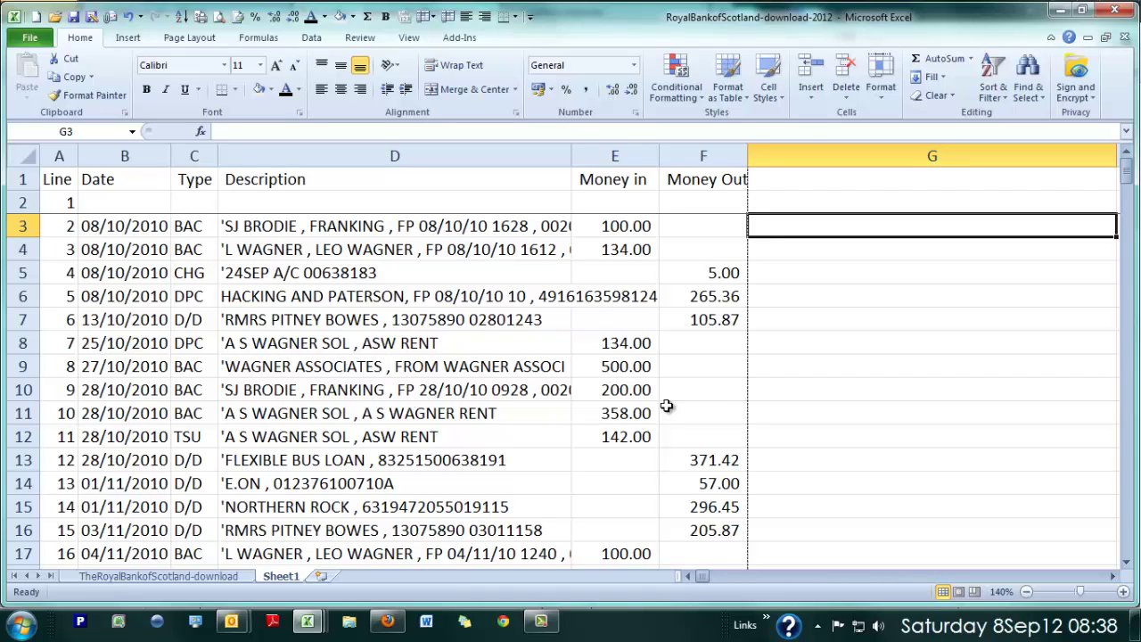
text(=)
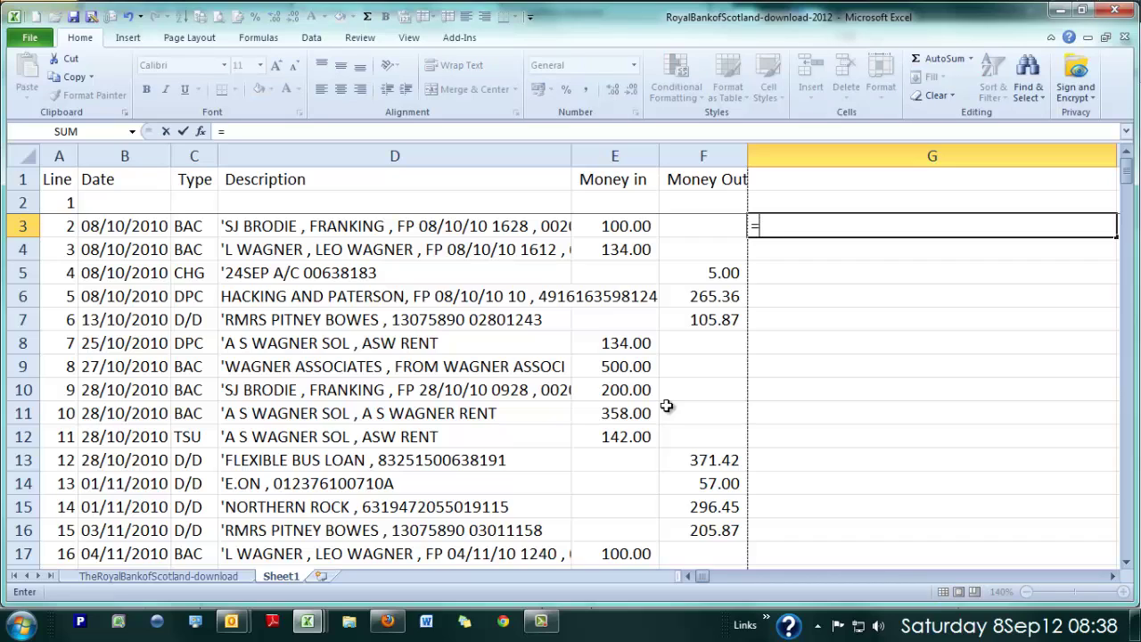
text(conc)
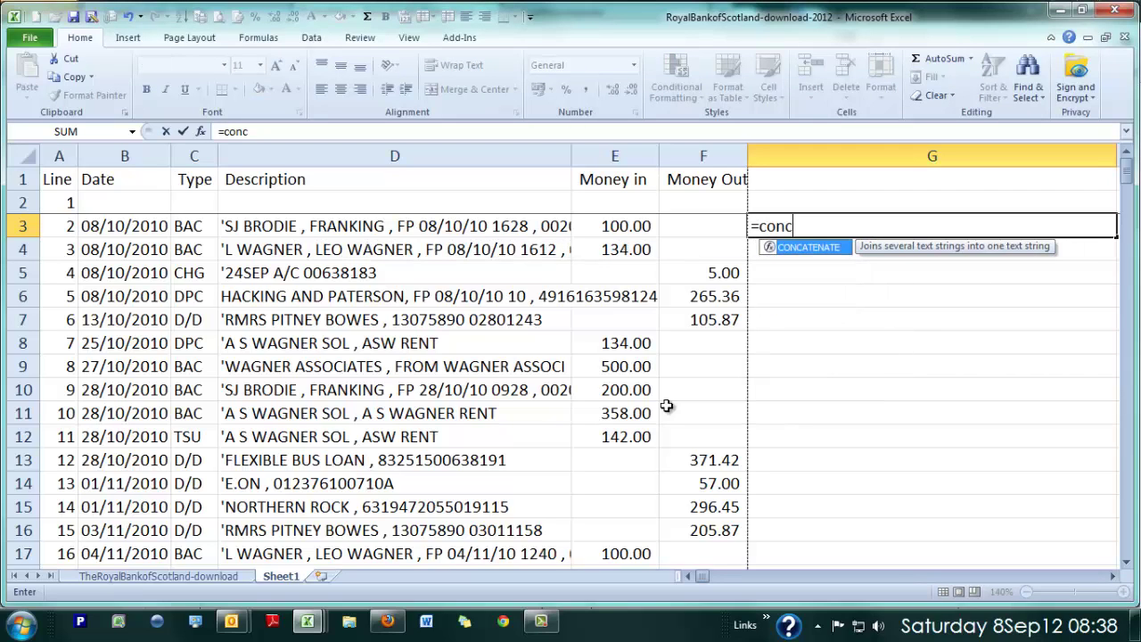
text(atenate)
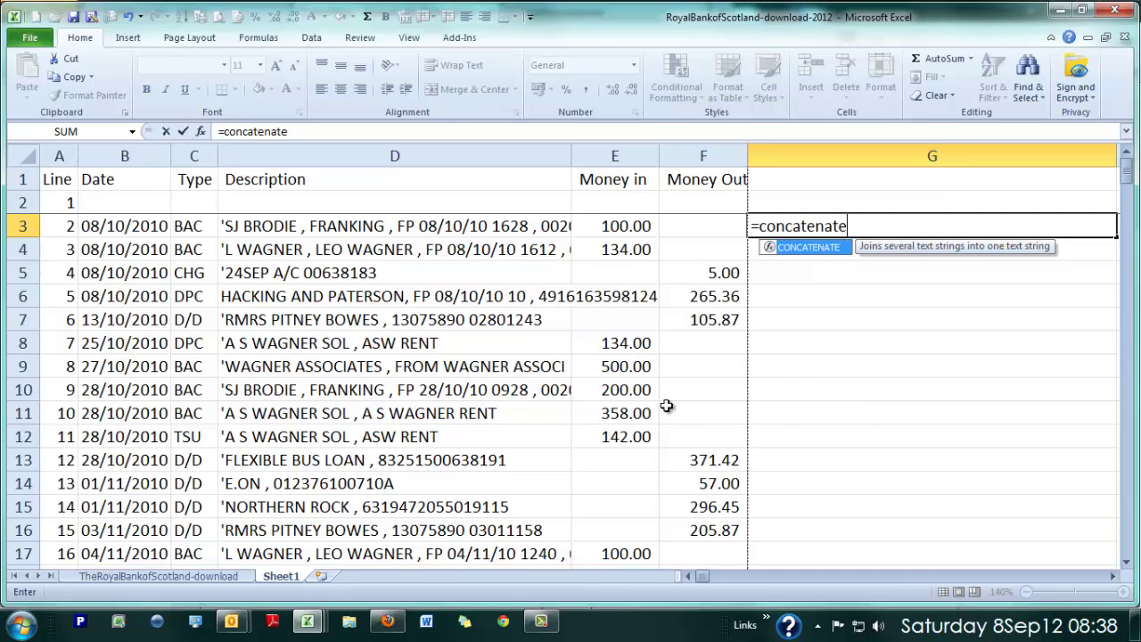
text(()
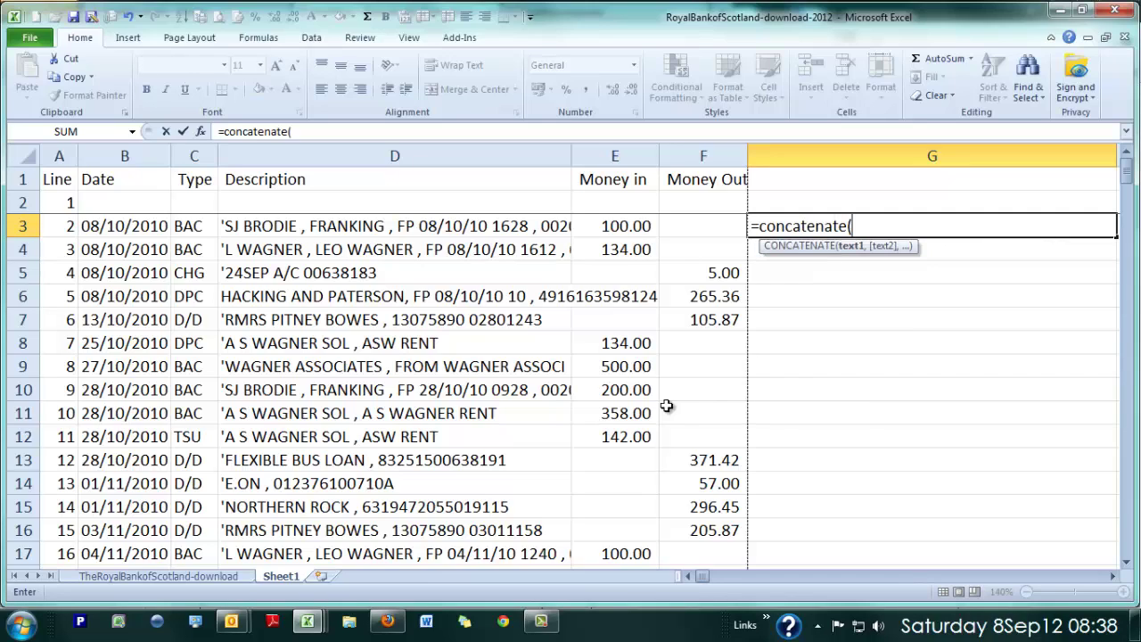
click(197, 225)
text(," )
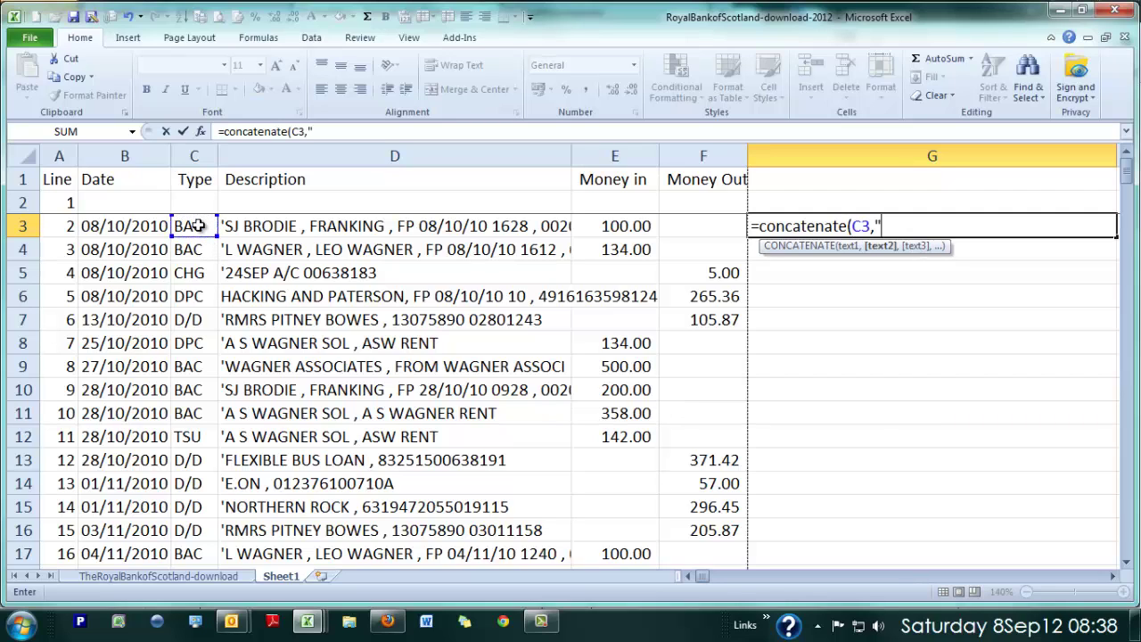
text(- ",)
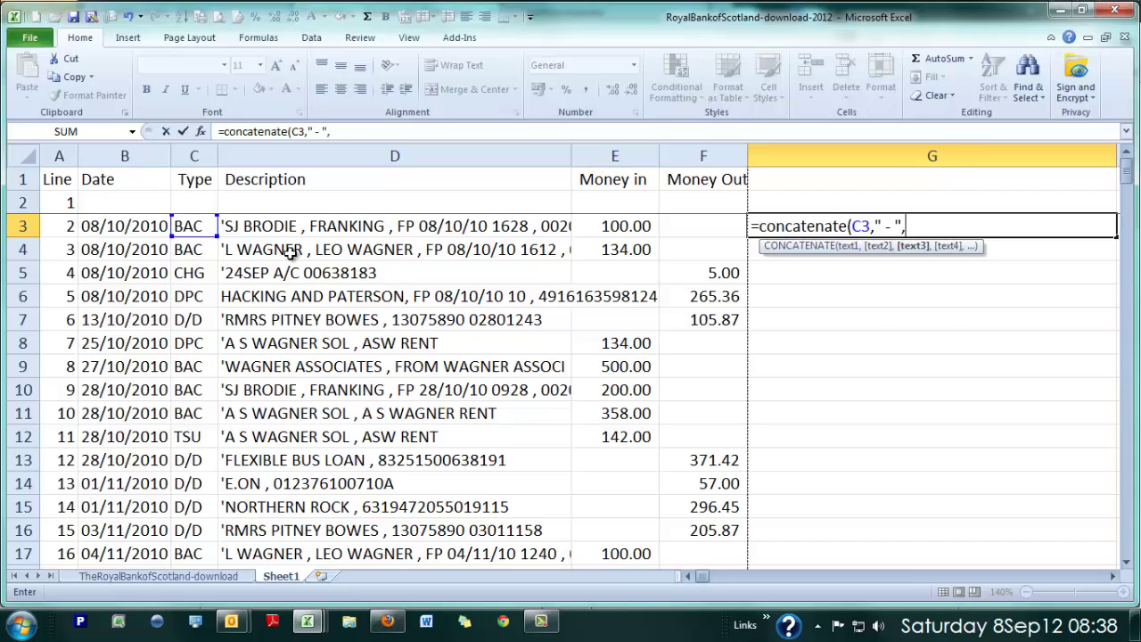
click(299, 223)
text())
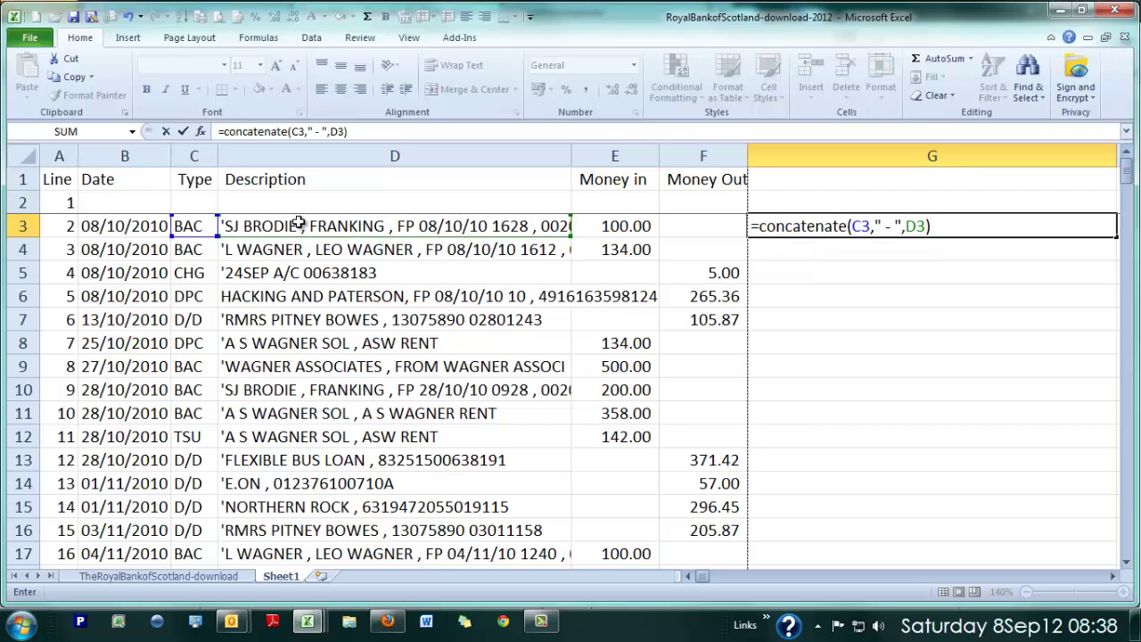
key(Return)
Step: Copy the G3 formula and start selecting the cells below it in column G
key(Up)
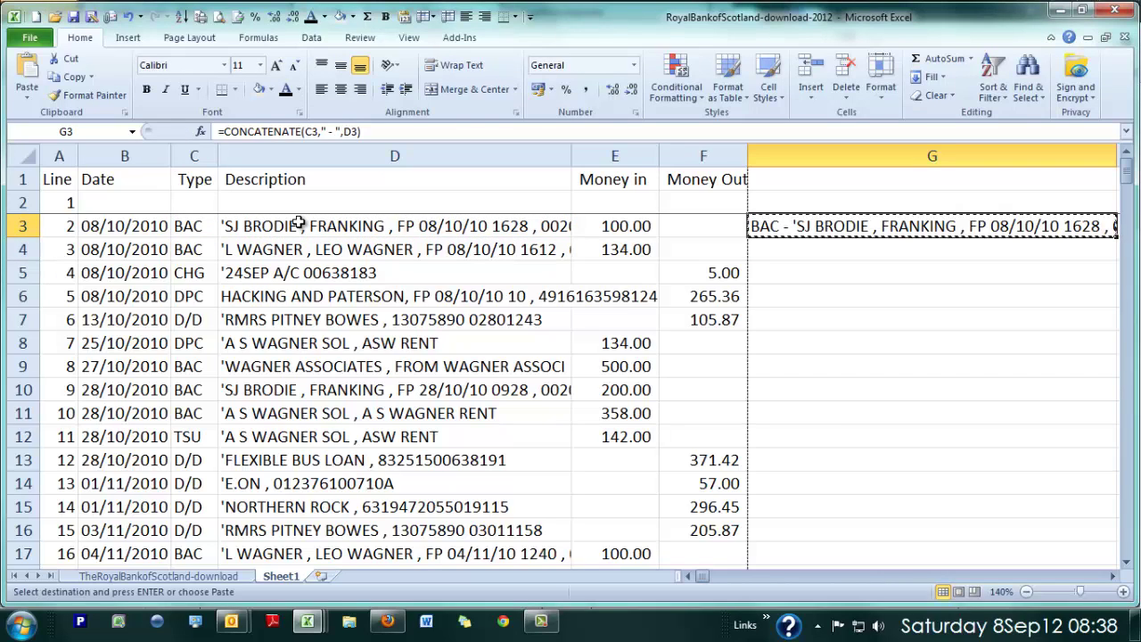
key(ctrl+c)
key(Down)
key(shift+Down)
key(shift+Down)
key(shift+Down)
key(shift+Down)
key(shift+Down)
key(shift+Down)
key(shift+Down)
key(shift+Down)
key(shift+Down)
key(shift+Down)
key(shift+Down)
key(shift+Down)
key(shift+Down)
key(shift+Down)
key(shift+Down)
Step: Fill the CONCATENATE formula down column G to the last transaction row
key(shift+Down)
key(shift+Down)
key(shift+Down)
key(shift+Down)
key(shift+Down)
key(shift+Down)
key(shift+Down)
key(shift+Down)
key(shift+Down)
key(shift+Down)
key(shift+Down)
key(shift+Down)
key(shift+Down)
key(shift+Down)
key(shift+Down)
key(shift+Down)
key(shift+Down)
key(shift+Down)
key(shift+Down)
key(shift+Down)
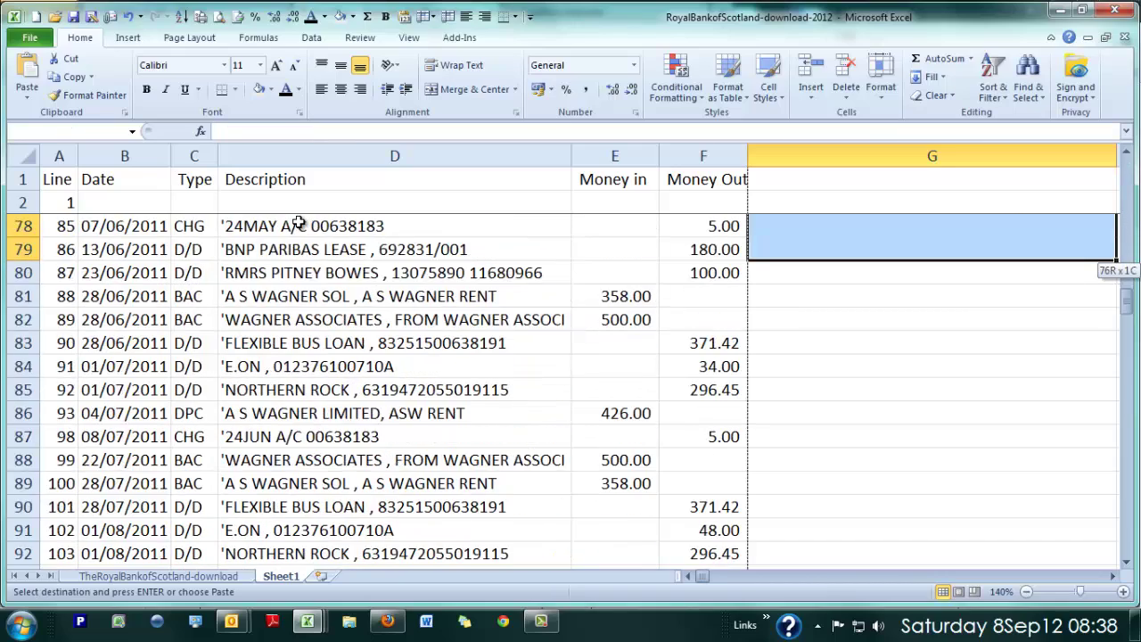
key(shift+Down)
key(shift+Down)
key(shift+Down)
key(shift+Down)
key(shift+Down)
key(shift+Down)
key(shift+Down)
key(shift+Down)
key(shift+Down)
key(shift+Down)
key(shift+Down)
key(shift+Down)
key(shift+Down)
key(shift+Down)
key(shift+Down)
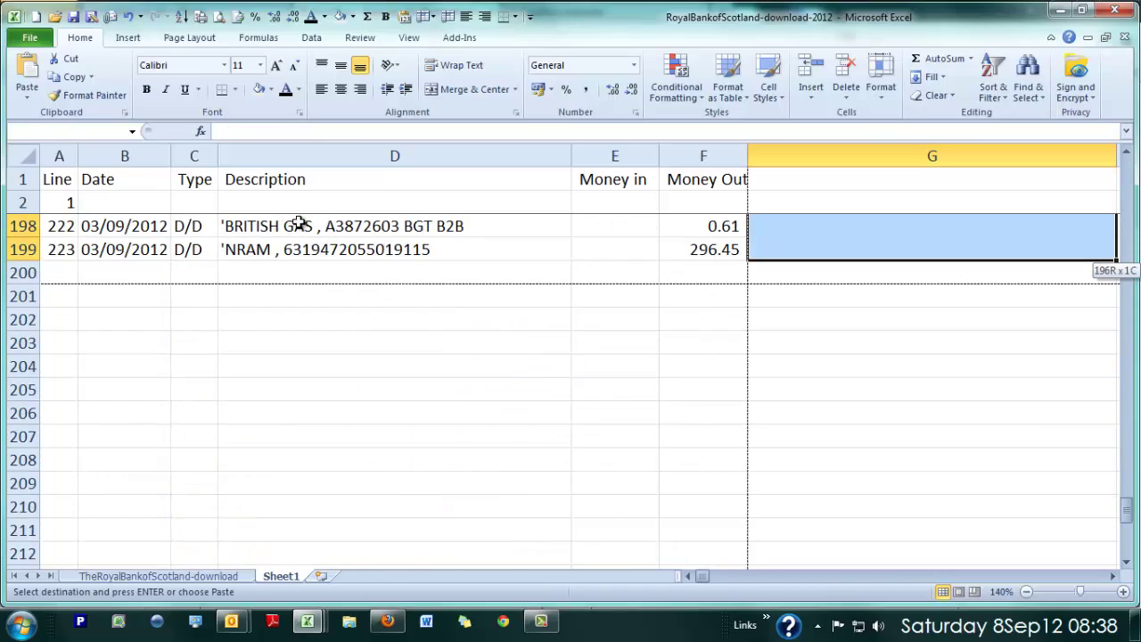
key(ctrl+v)
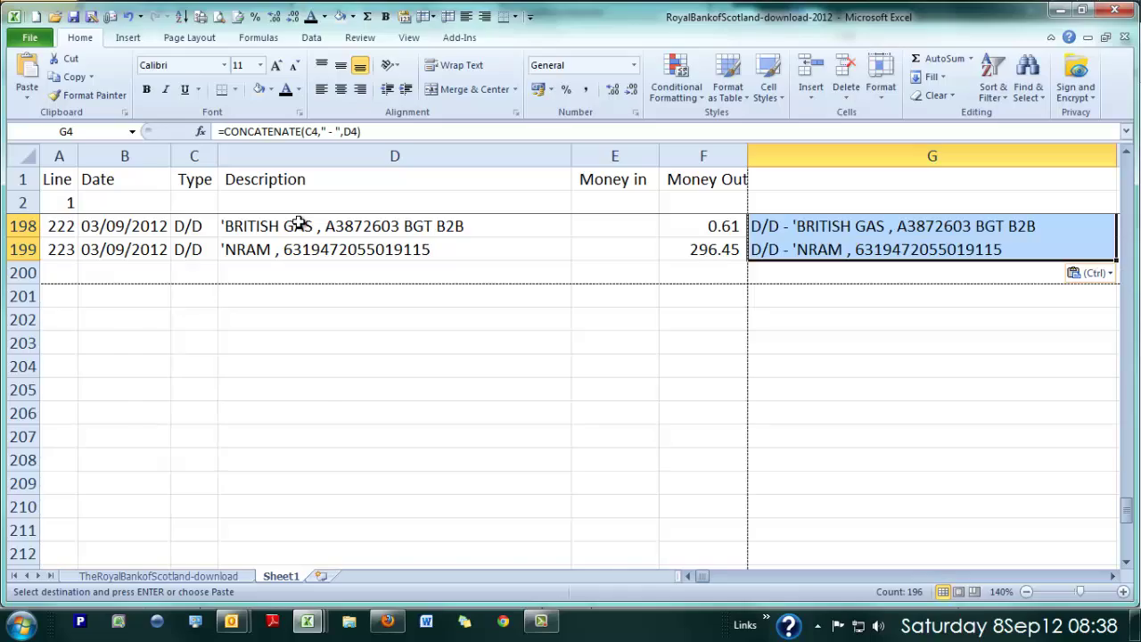
scroll(299, 222, up, 20)
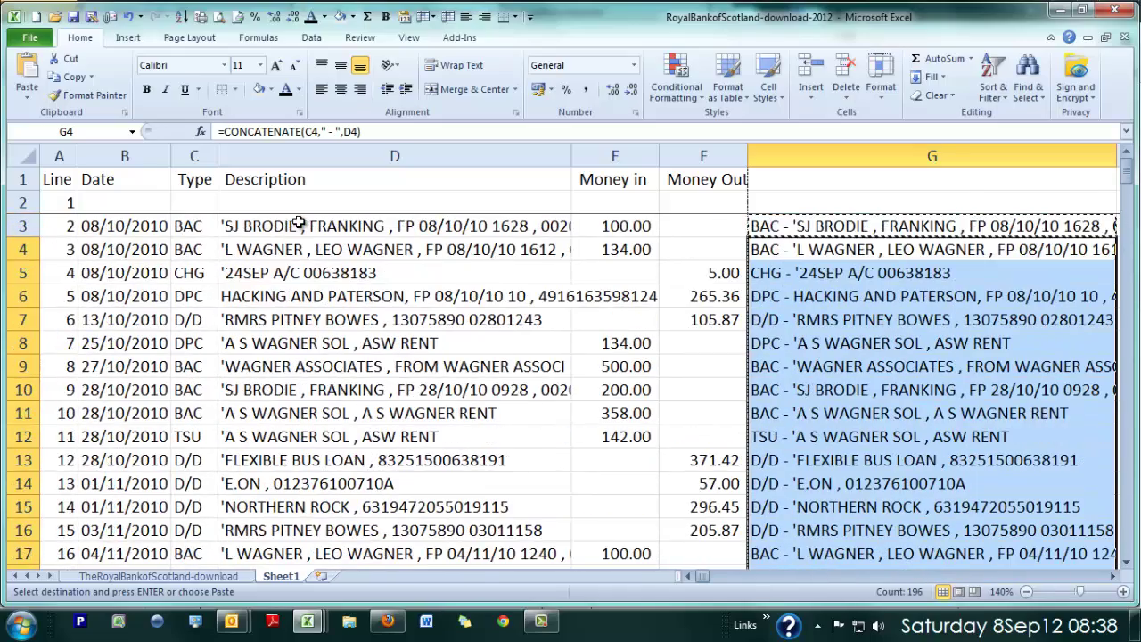
click(809, 223)
scroll(818, 219, down, 20)
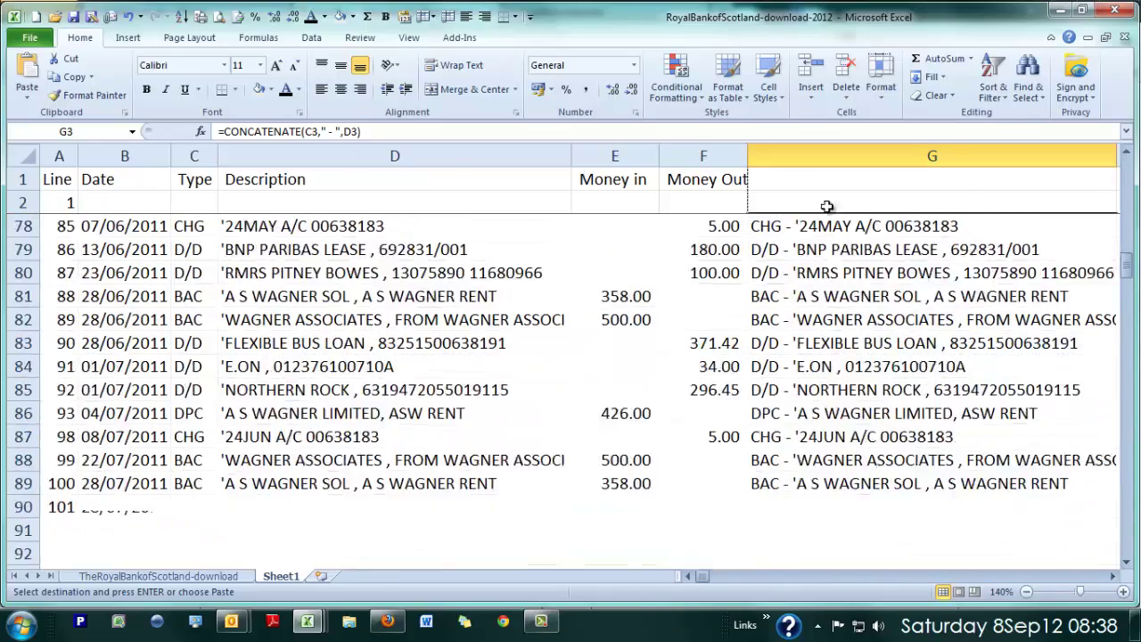
scroll(827, 206, down, 5)
Step: Copy column G and paste it back over itself using Paste Special Values
click(839, 157)
right_click(840, 156)
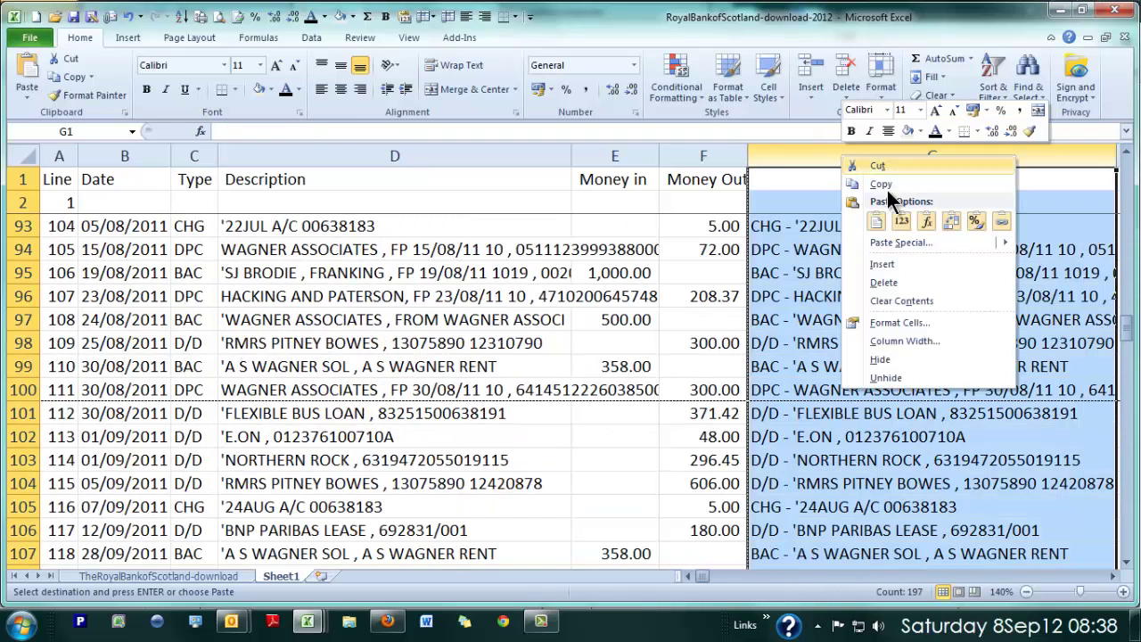
click(890, 188)
right_click(871, 267)
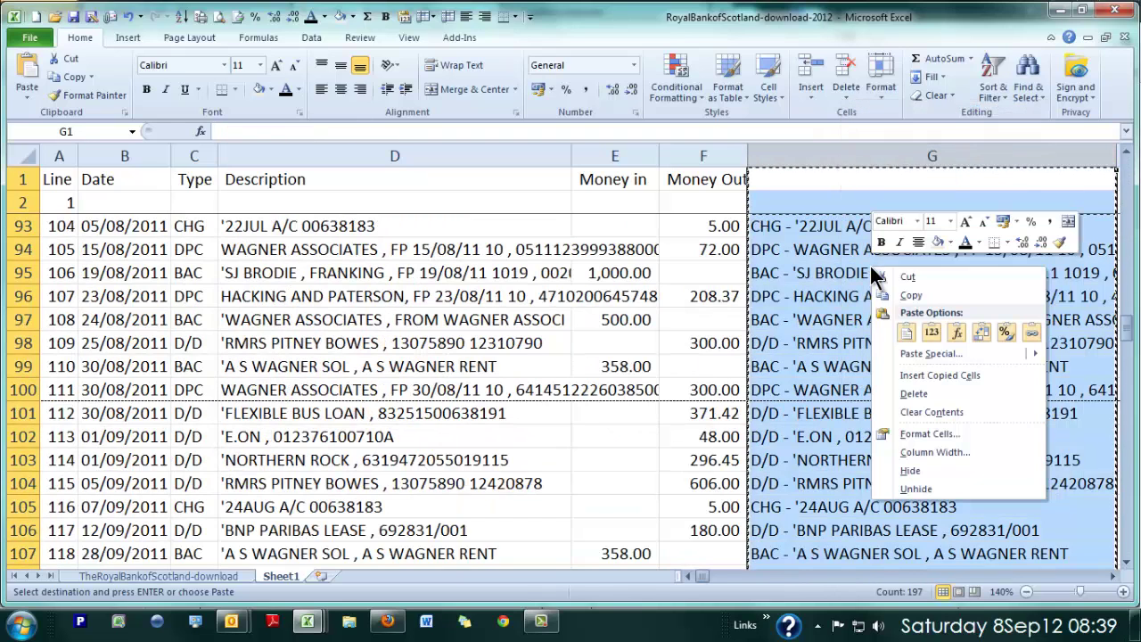
click(937, 355)
click(811, 293)
key(Return)
click(811, 296)
scroll(811, 296, up, 20)
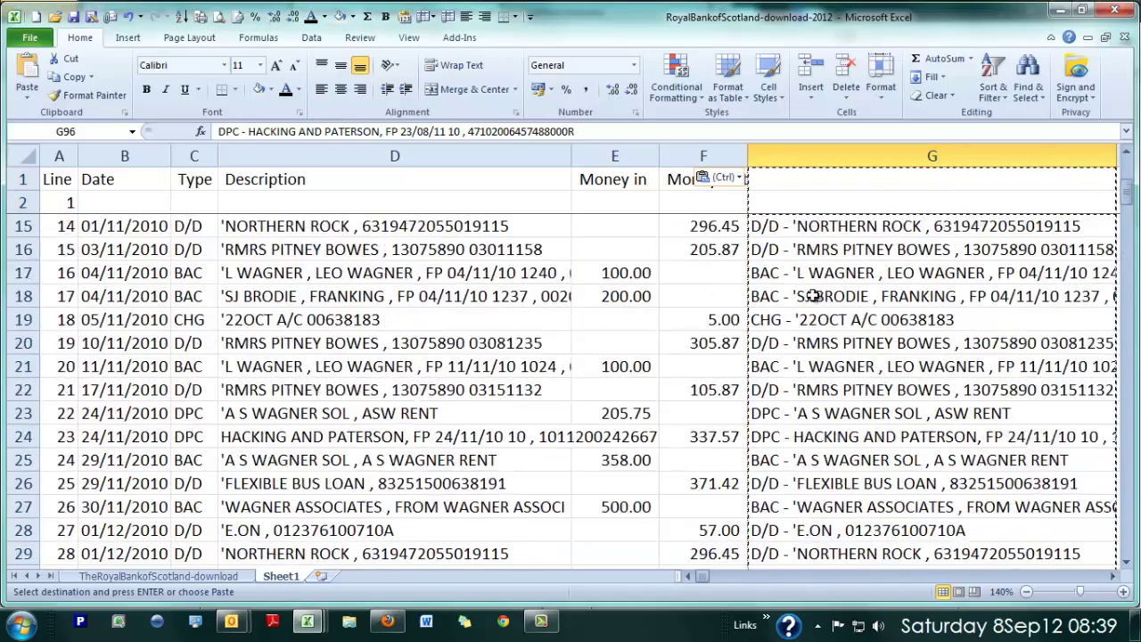
Step: Give column G the heading 'Comment'
click(853, 183)
text(C)
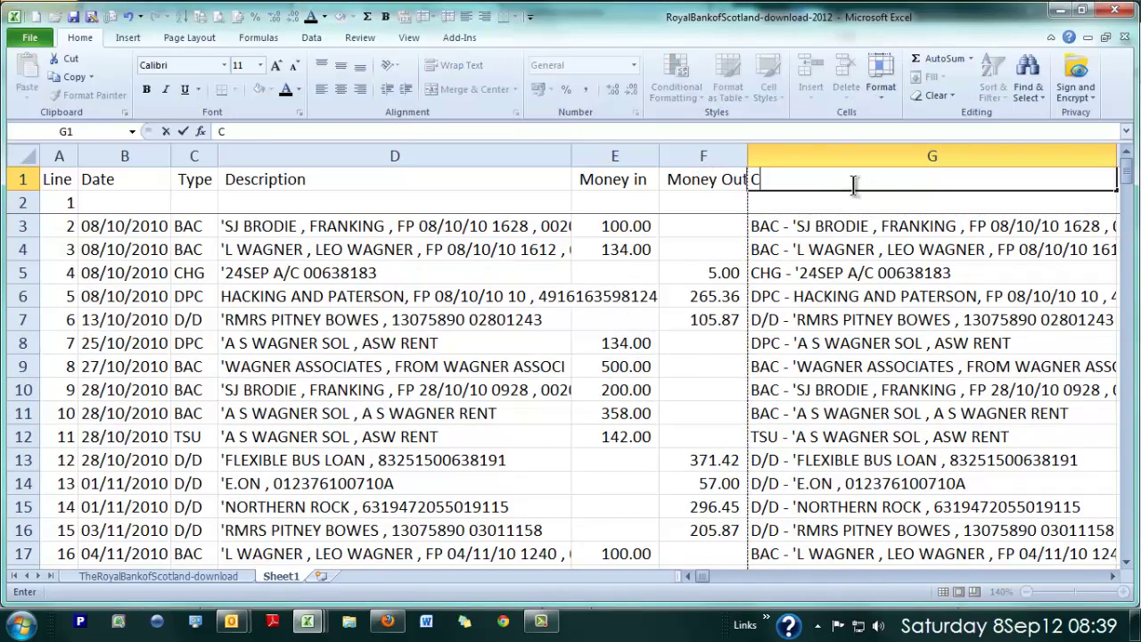
text(omment)
key(Return)
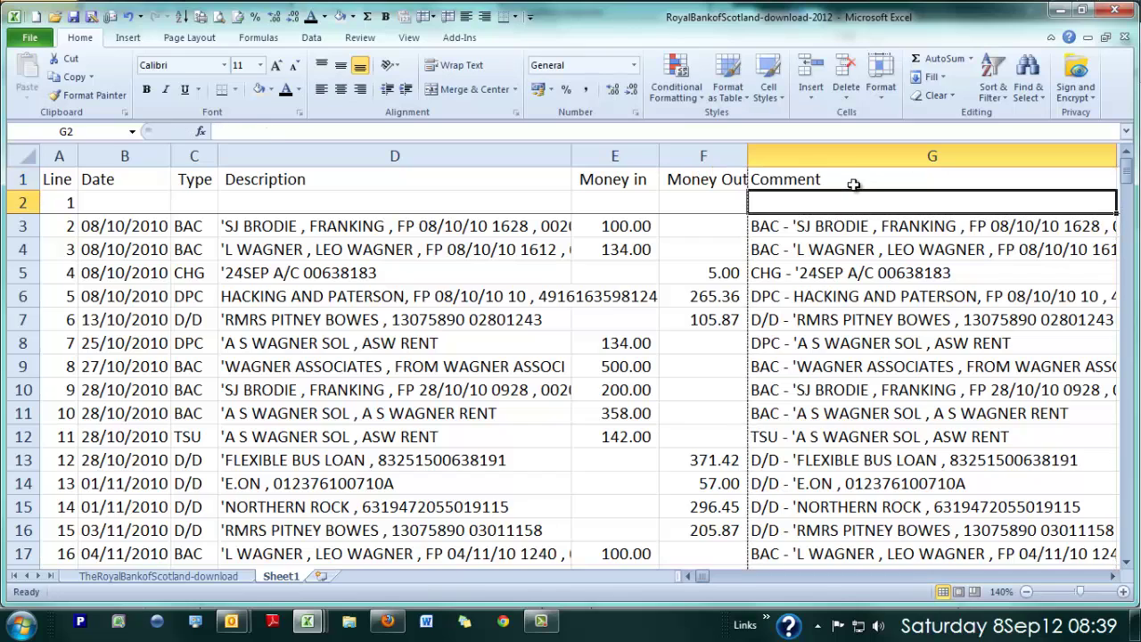
click(853, 184)
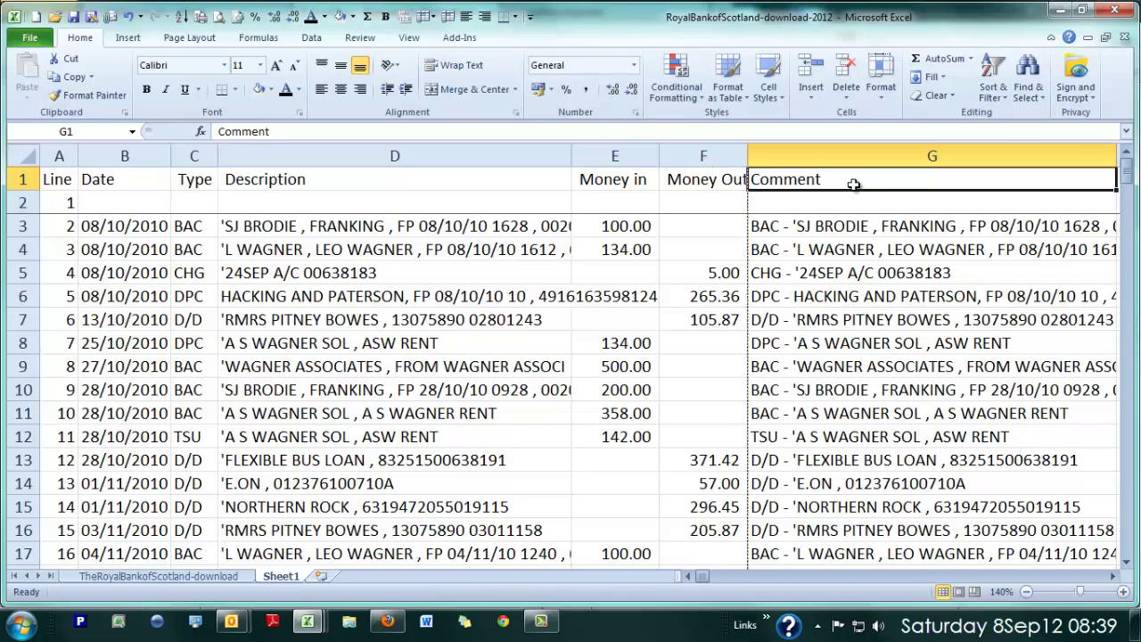
Step: Clear the contents of the Type and Description columns C:D
drag(210, 161, 223, 165)
right_click(223, 166)
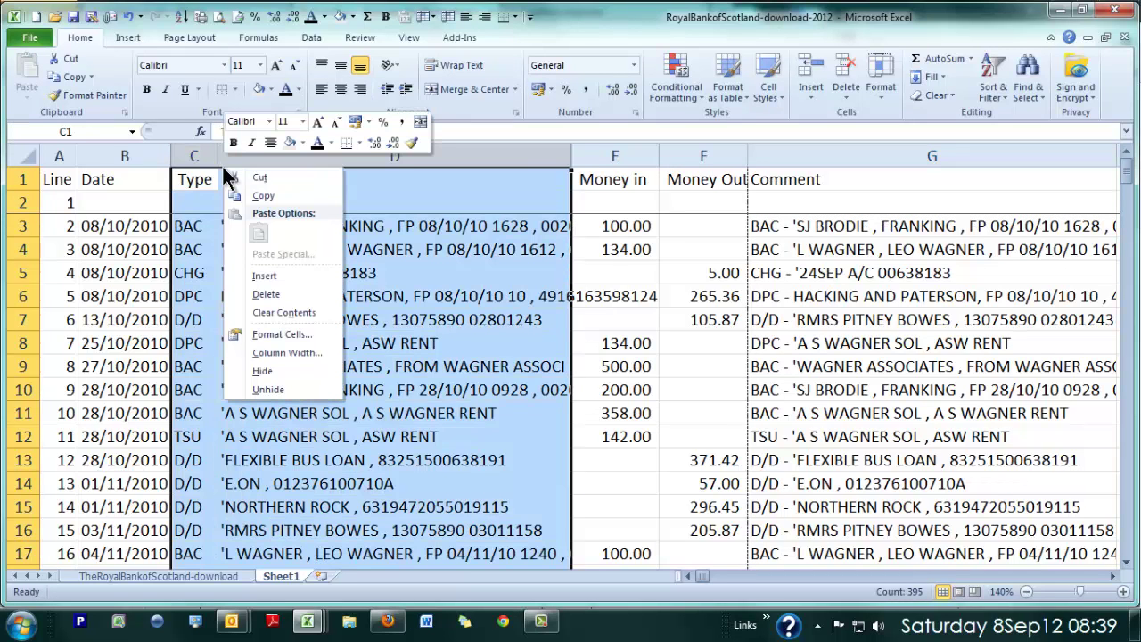
click(286, 312)
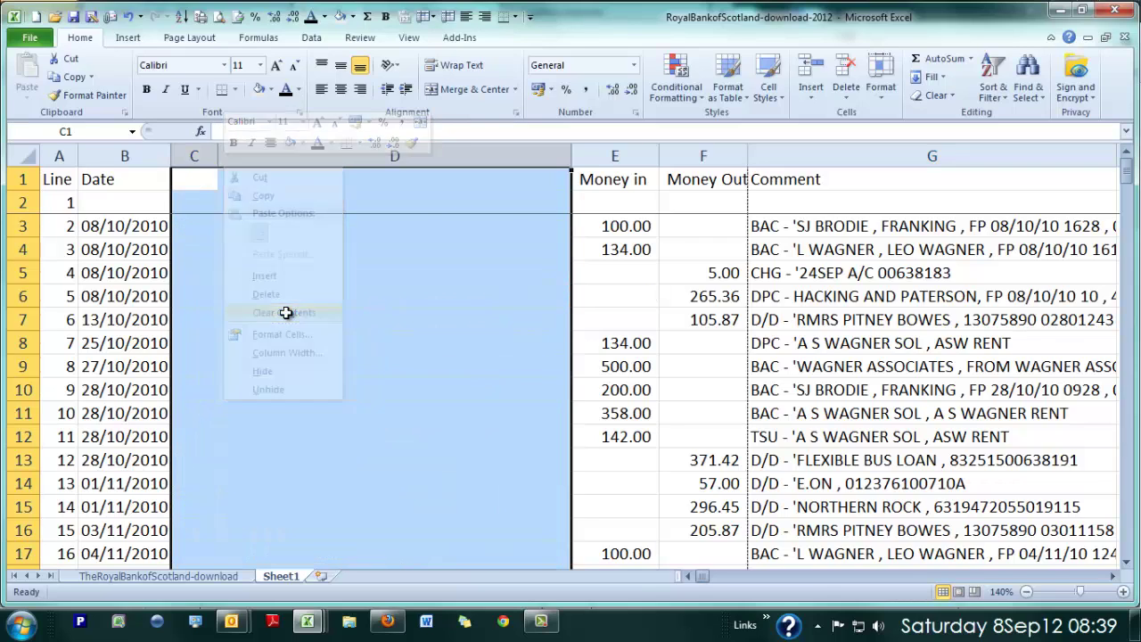
click(286, 313)
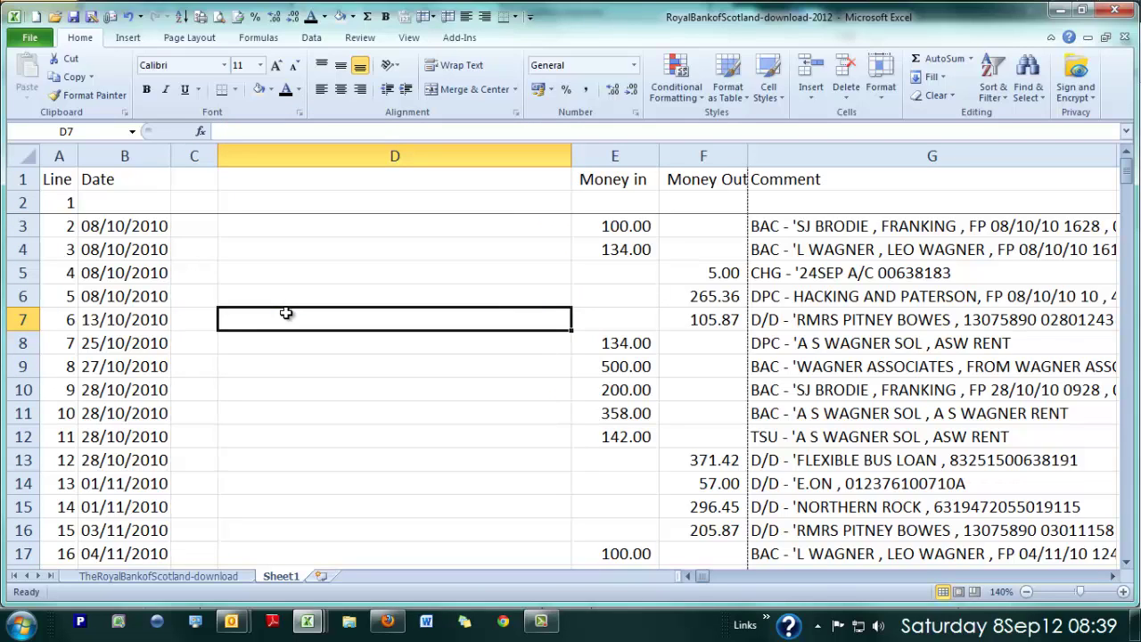
Step: Move the Comment column into column D and delete the empty column C
click(905, 151)
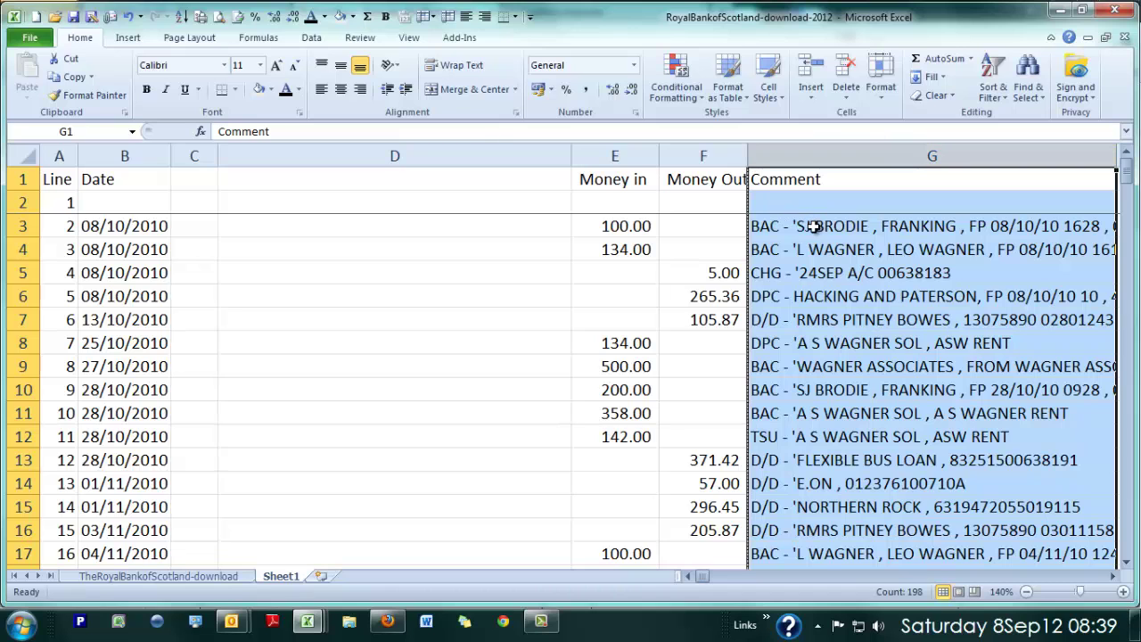
key(ctrl+x)
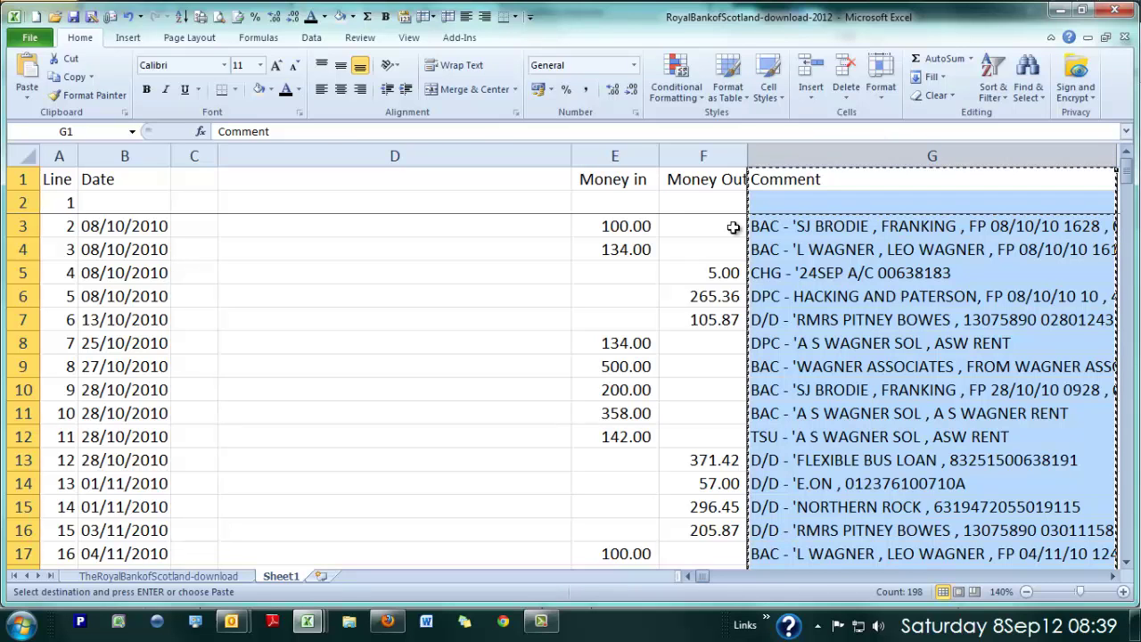
click(328, 157)
key(ctrl+v)
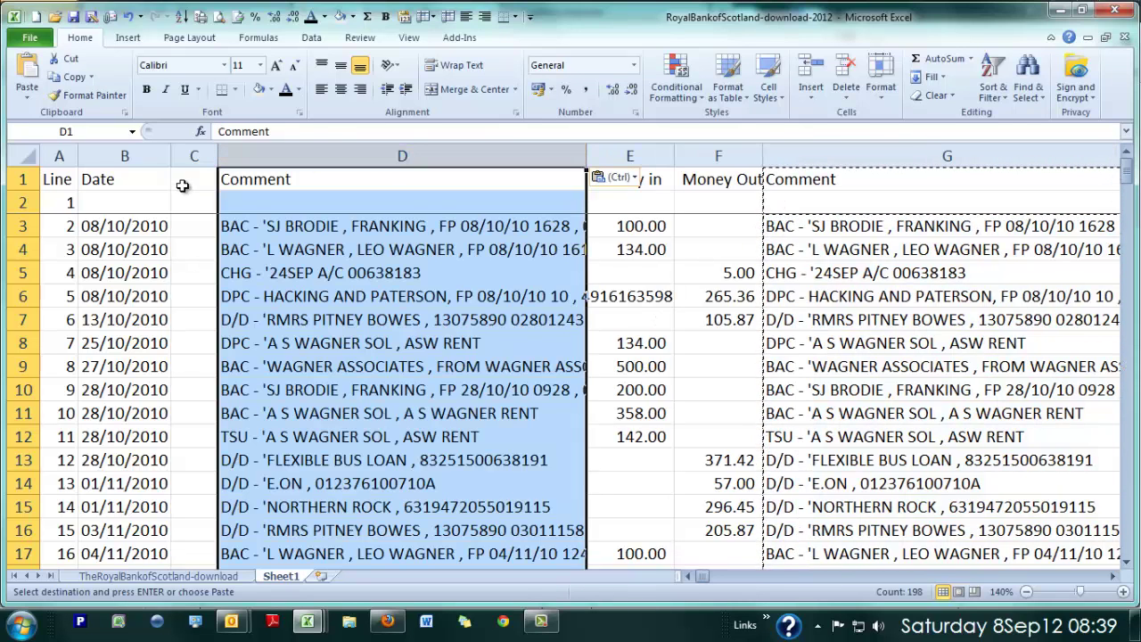
click(194, 156)
right_click(194, 156)
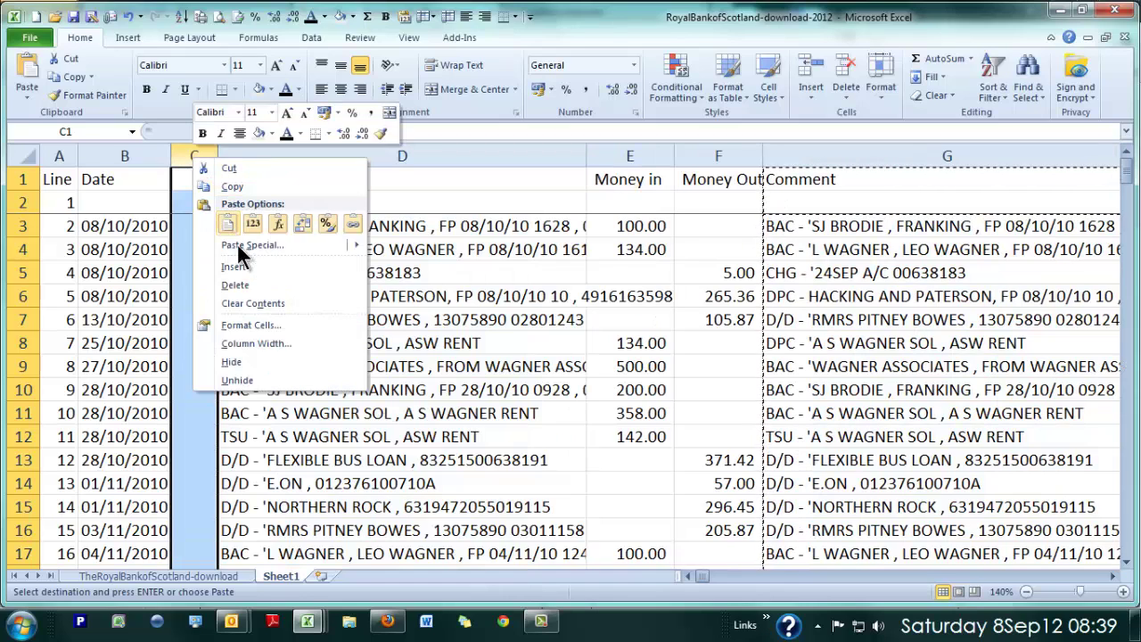
click(246, 292)
click(303, 288)
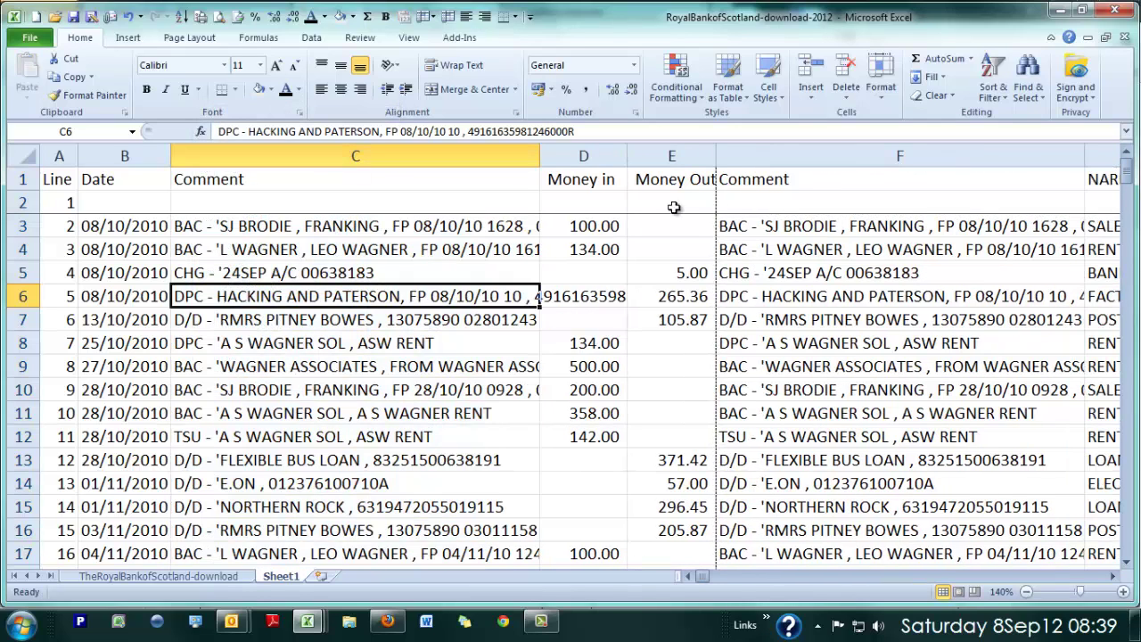
click(859, 157)
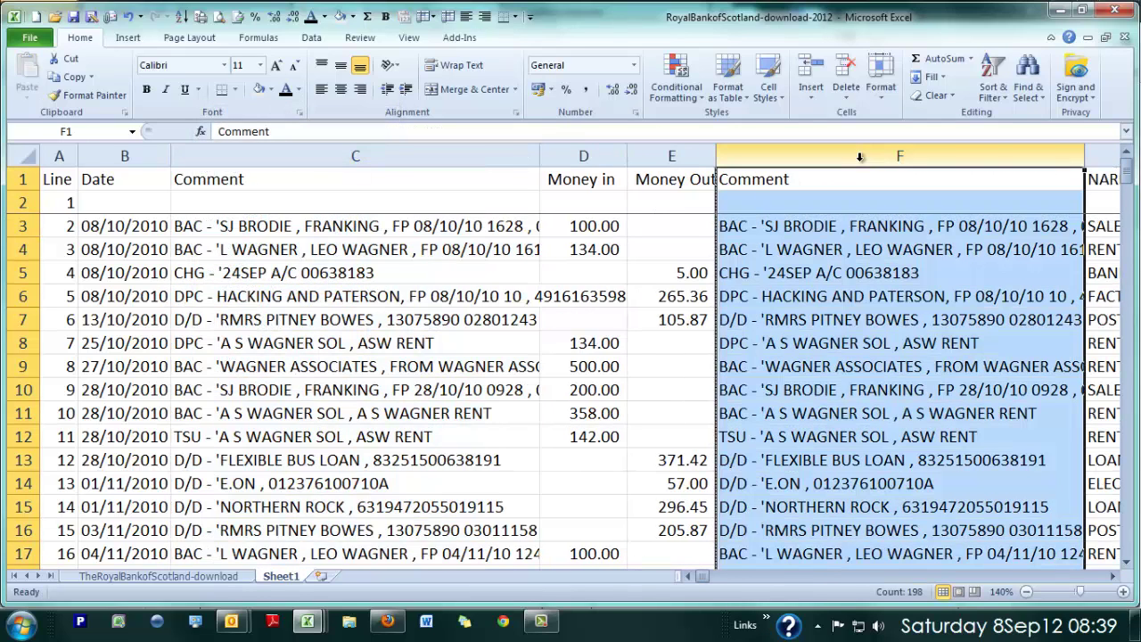
Step: Delete the duplicate Comment column F
right_click(1011, 166)
click(972, 280)
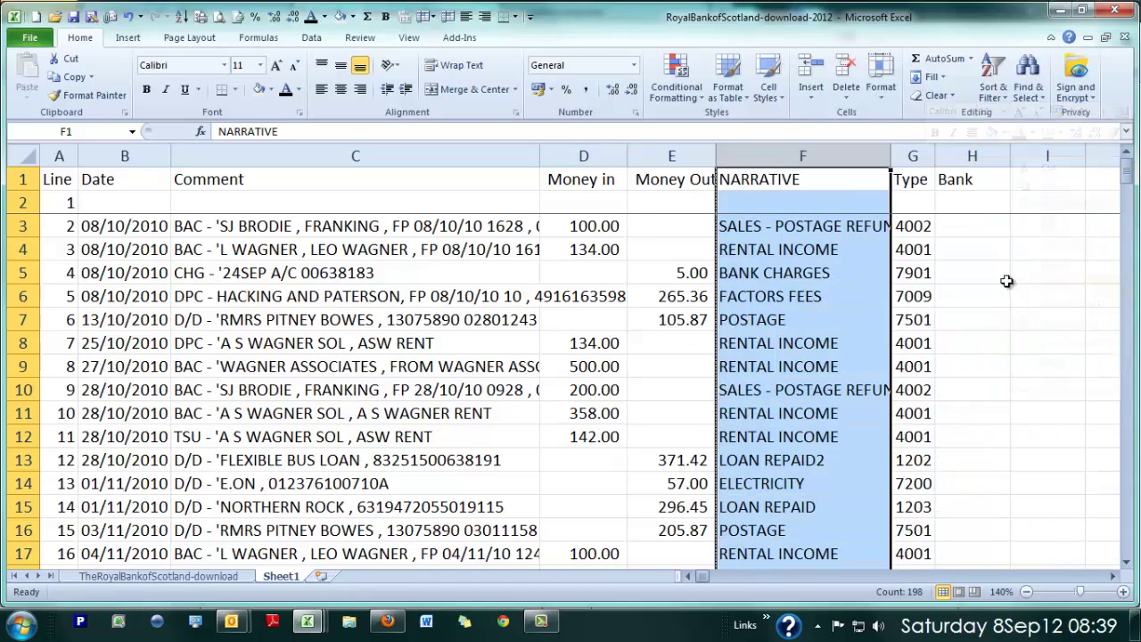
click(831, 267)
click(916, 228)
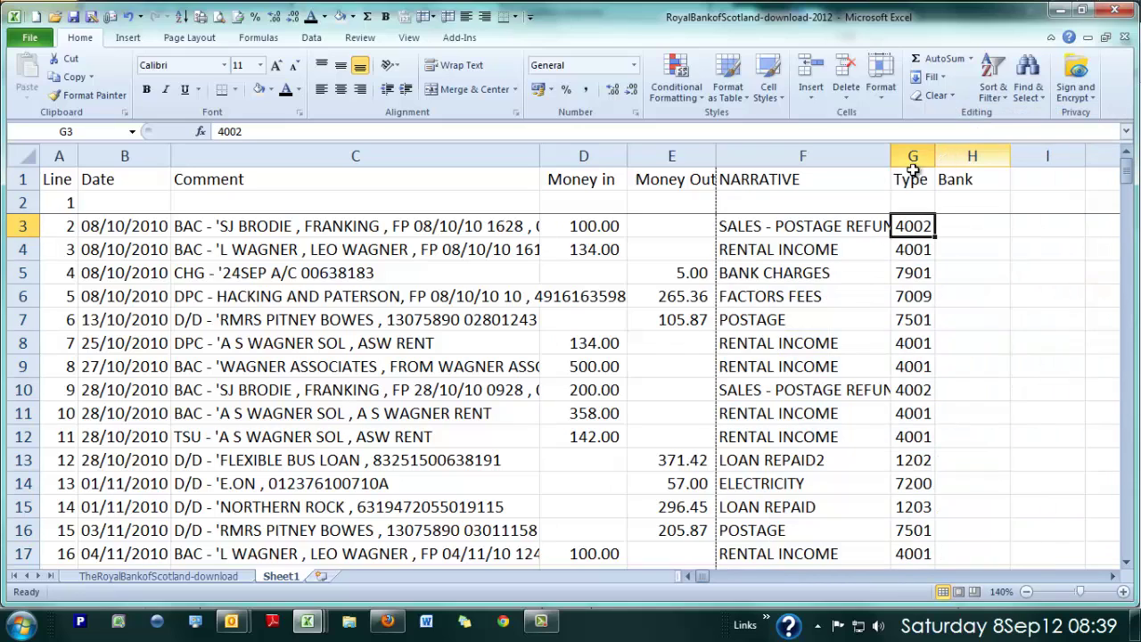
Step: Review the NARRATIVE entries, such as SALES - POSTAGE REFUND, against Type codes like 7501
mouse_move(888, 157)
mouse_down()
mouse_move(899, 158)
mouse_move(874, 158)
mouse_up()
click(832, 225)
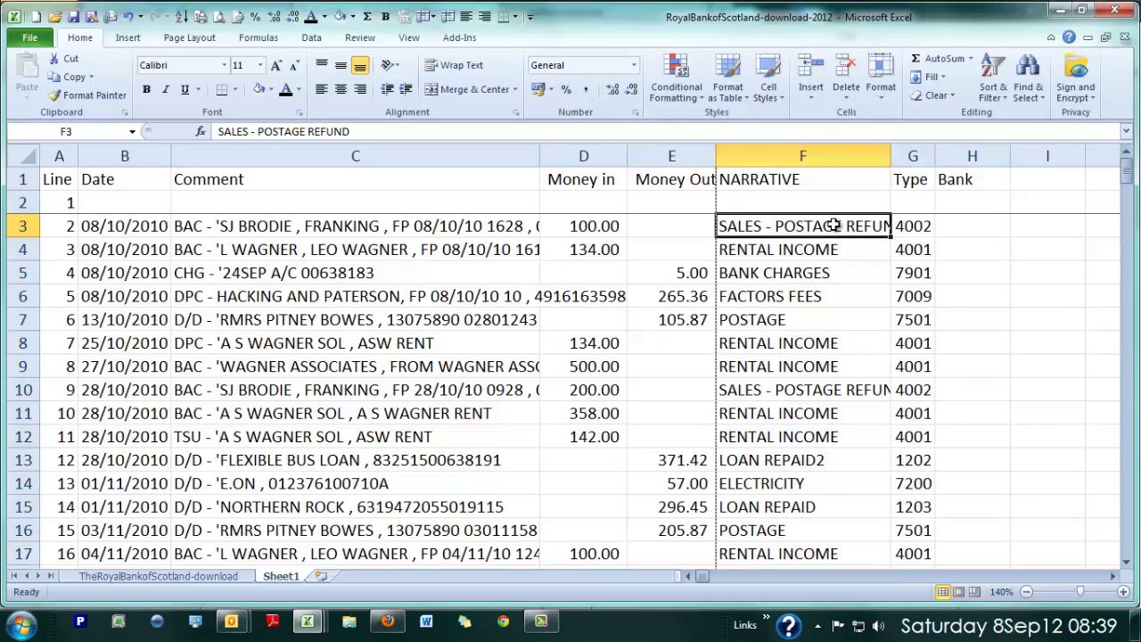
key(Up)
key(Up)
key(Down)
key(Down)
key(Down)
key(Down)
key(Down)
key(Down)
key(Down)
key(Down)
key(Down)
key(Down)
key(Down)
key(Down)
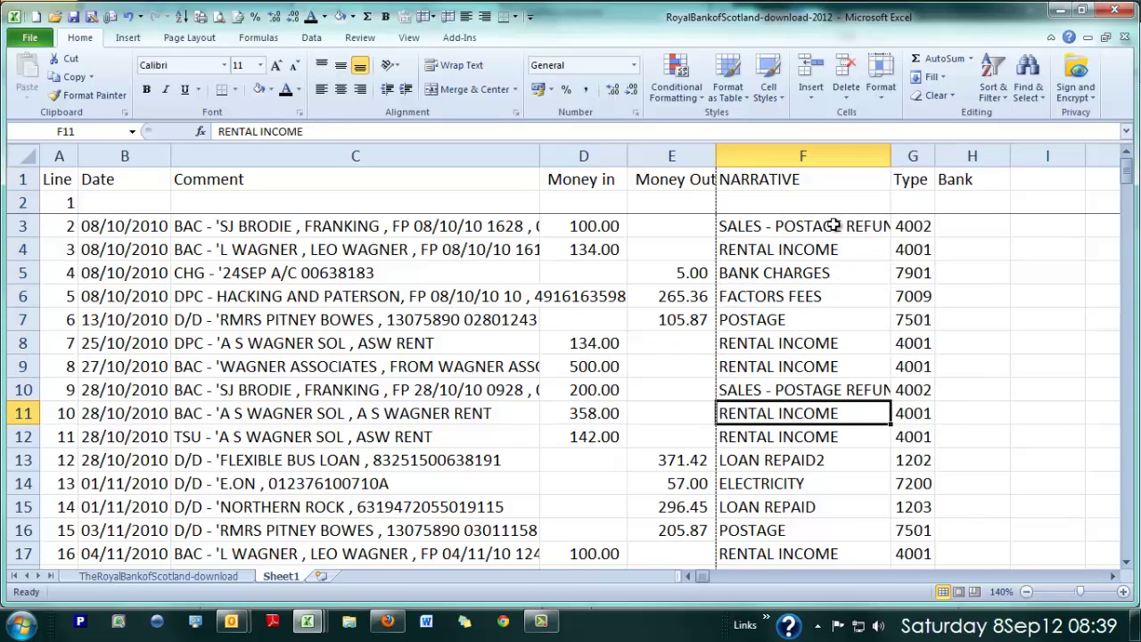
key(Down)
key(Down)
key(Down)
key(Down)
key(Down)
key(Down)
key(Down)
key(Up)
key(Up)
key(Up)
key(Up)
key(Right)
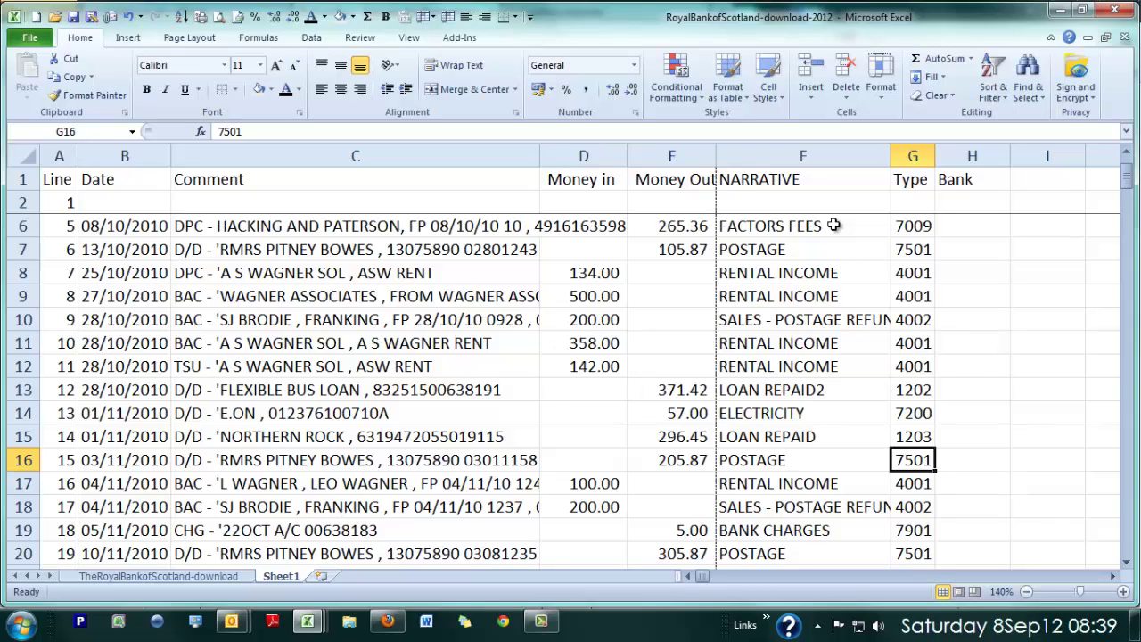
click(912, 157)
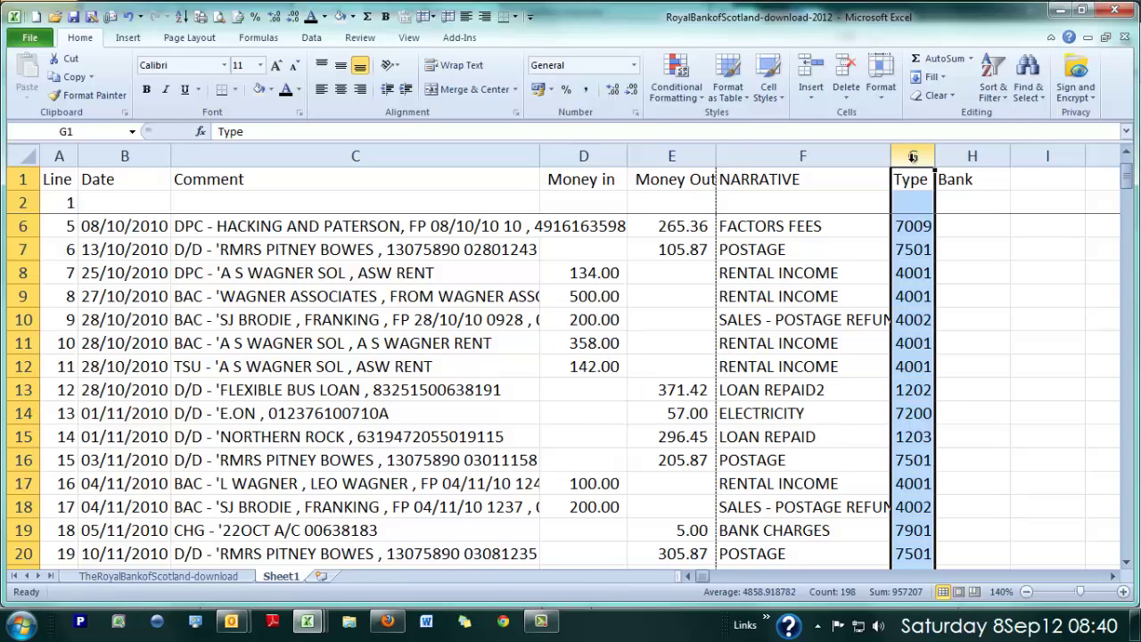
click(851, 153)
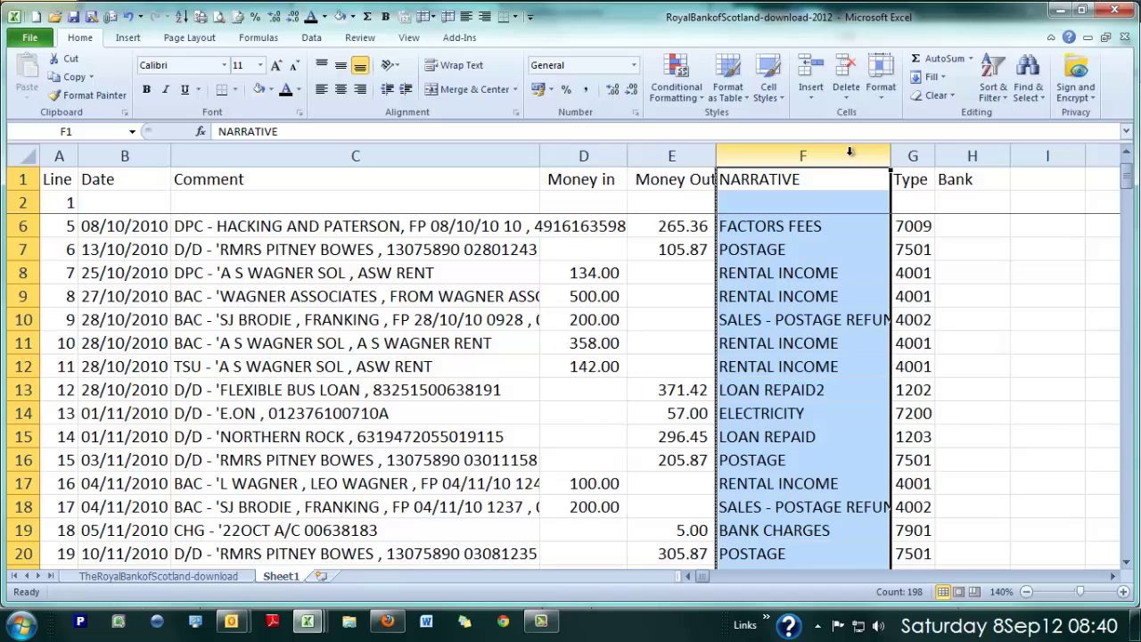
Step: Delete the unused Bank column
right_click(974, 159)
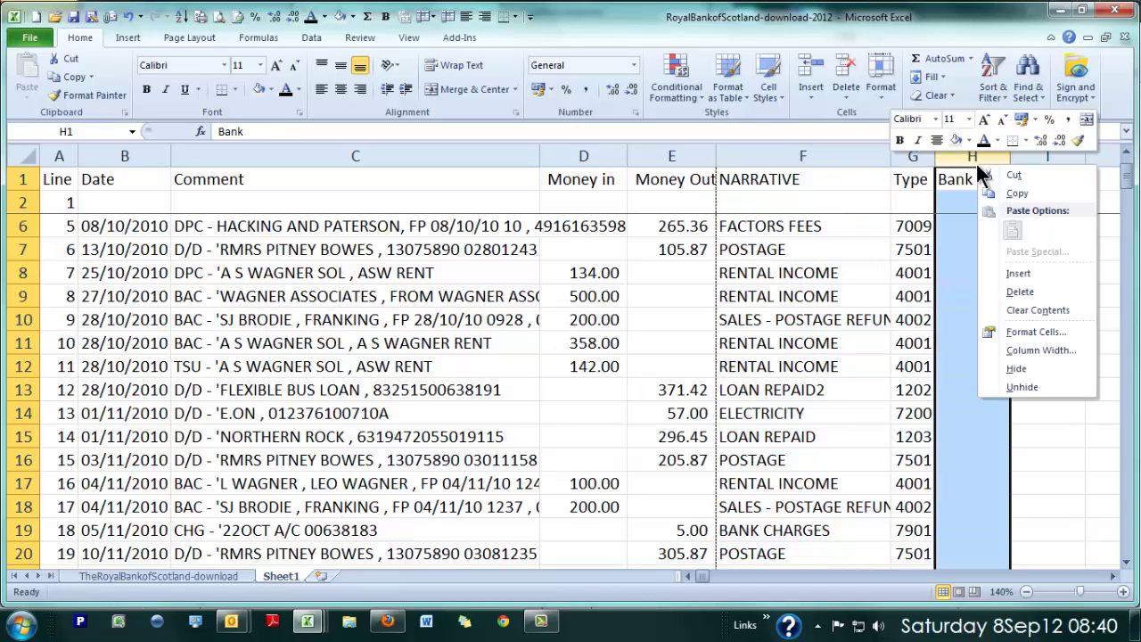
click(1021, 292)
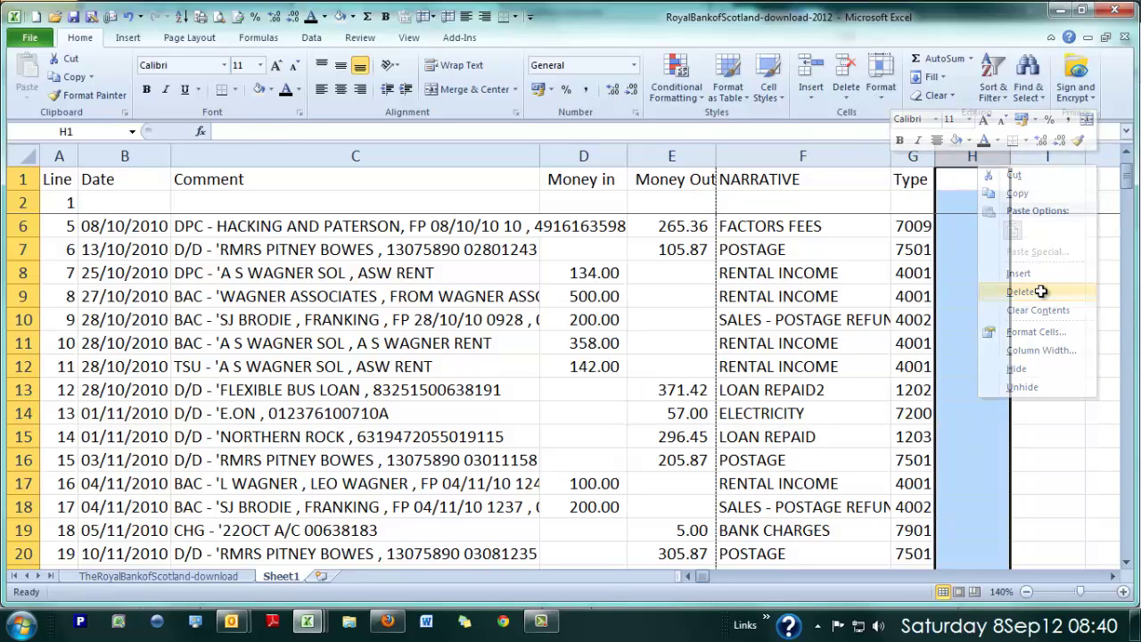
click(941, 314)
click(779, 157)
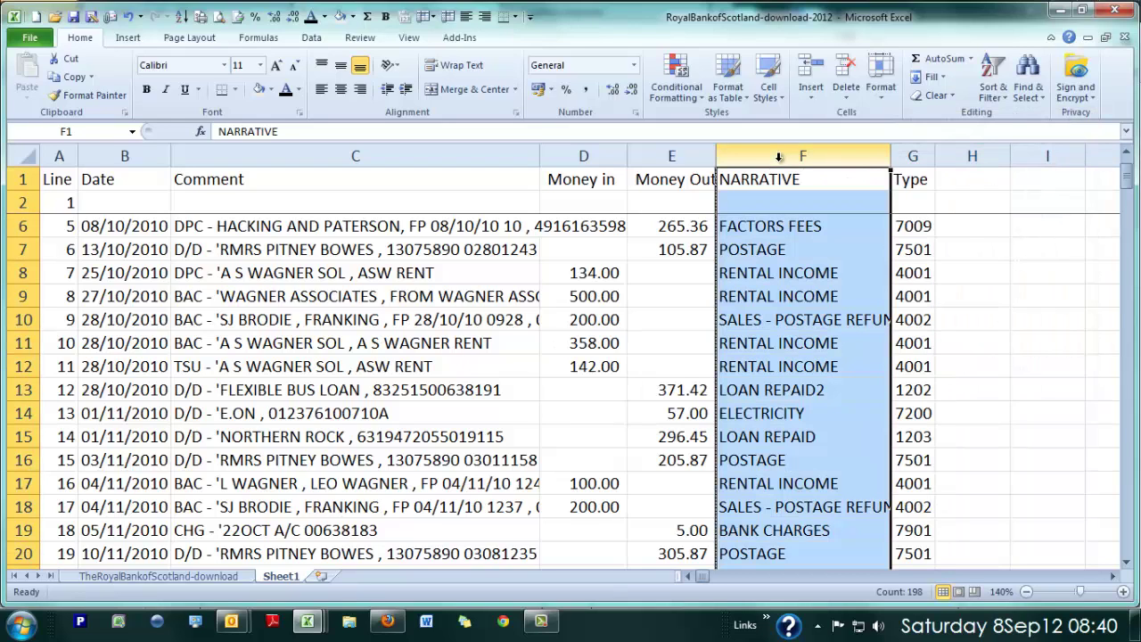
click(56, 157)
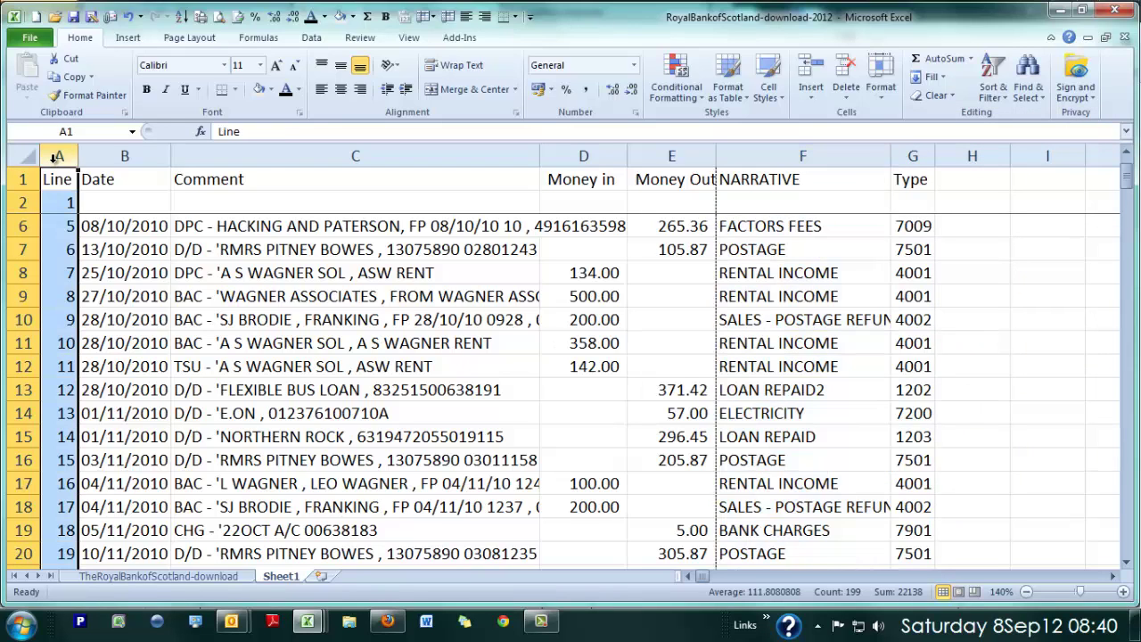
Step: Delete the nearly empty row 2 from the sheet
click(471, 204)
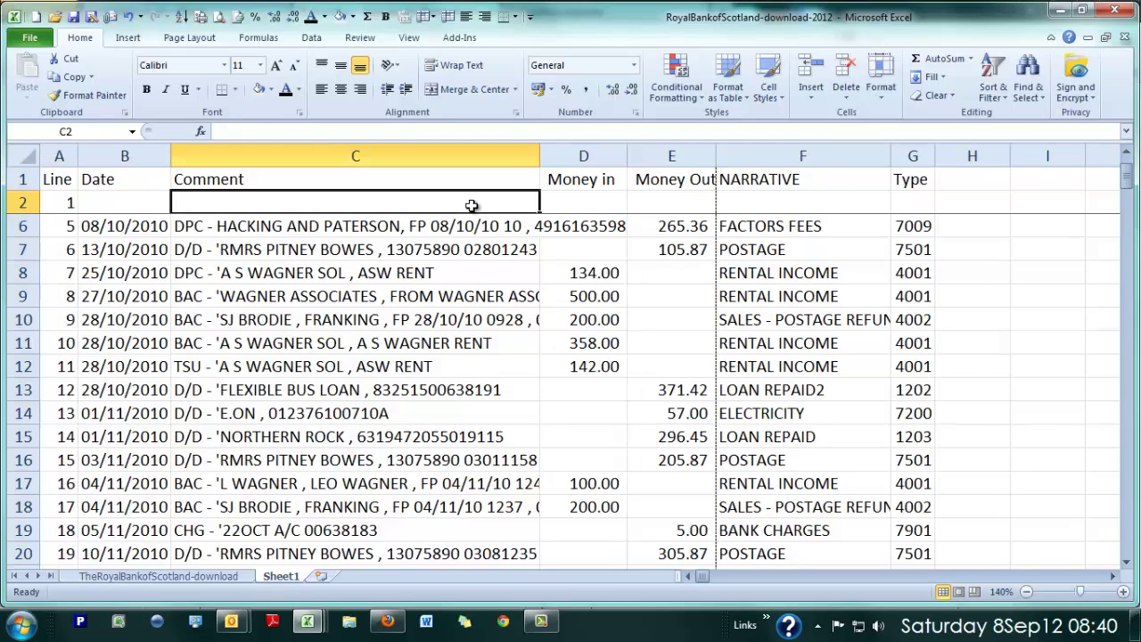
right_click(23, 202)
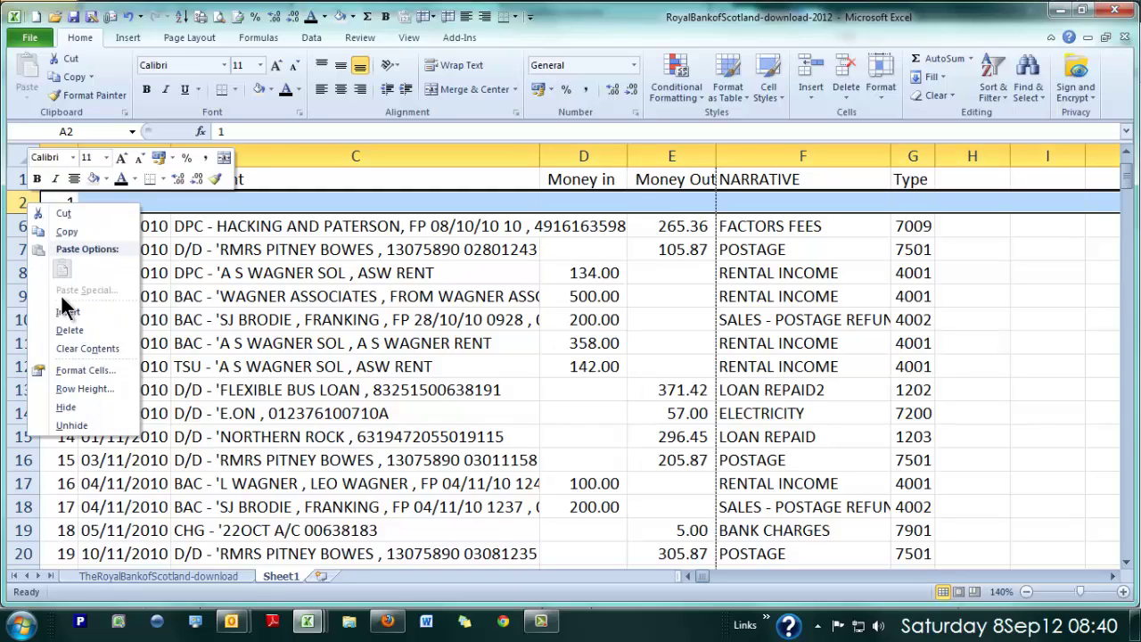
click(70, 329)
click(356, 366)
Step: Keep the current Windows colour scheme and scroll through the Type column values
scroll(359, 367, down, 4)
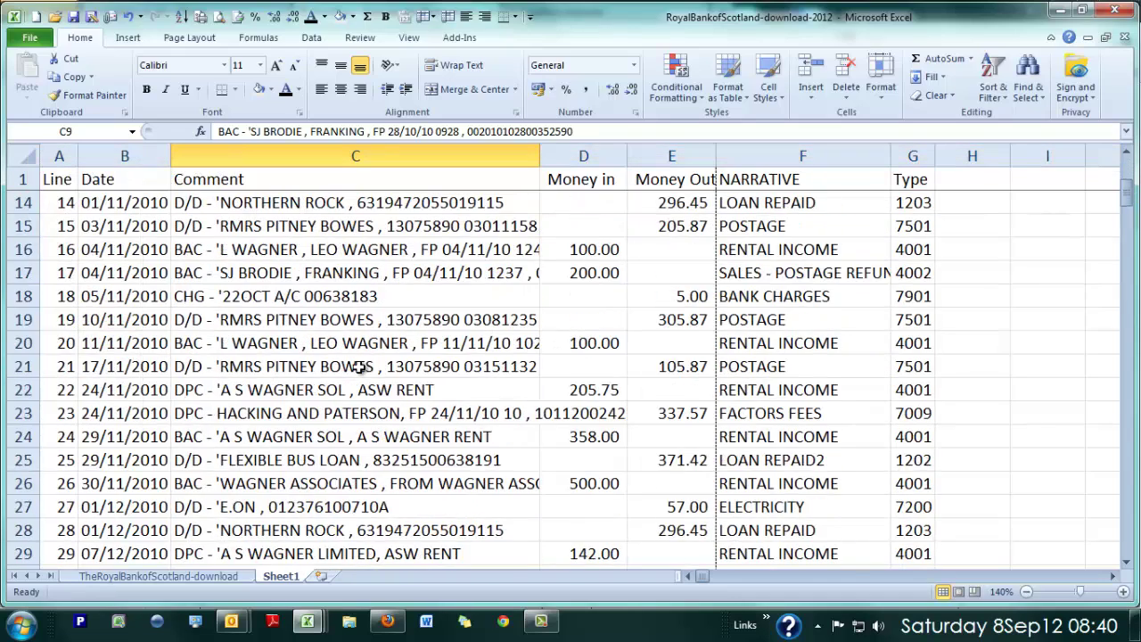
scroll(359, 367, down, 5)
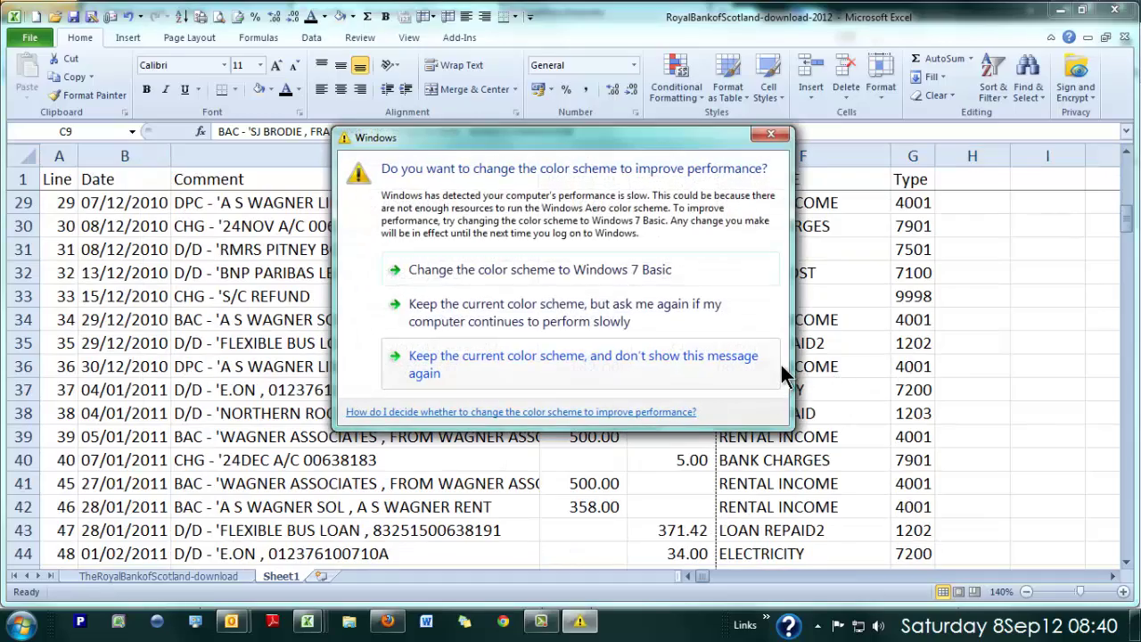
click(767, 366)
drag(913, 366, 918, 486)
scroll(918, 486, down, 4)
scroll(919, 486, down, 8)
scroll(918, 486, up, 14)
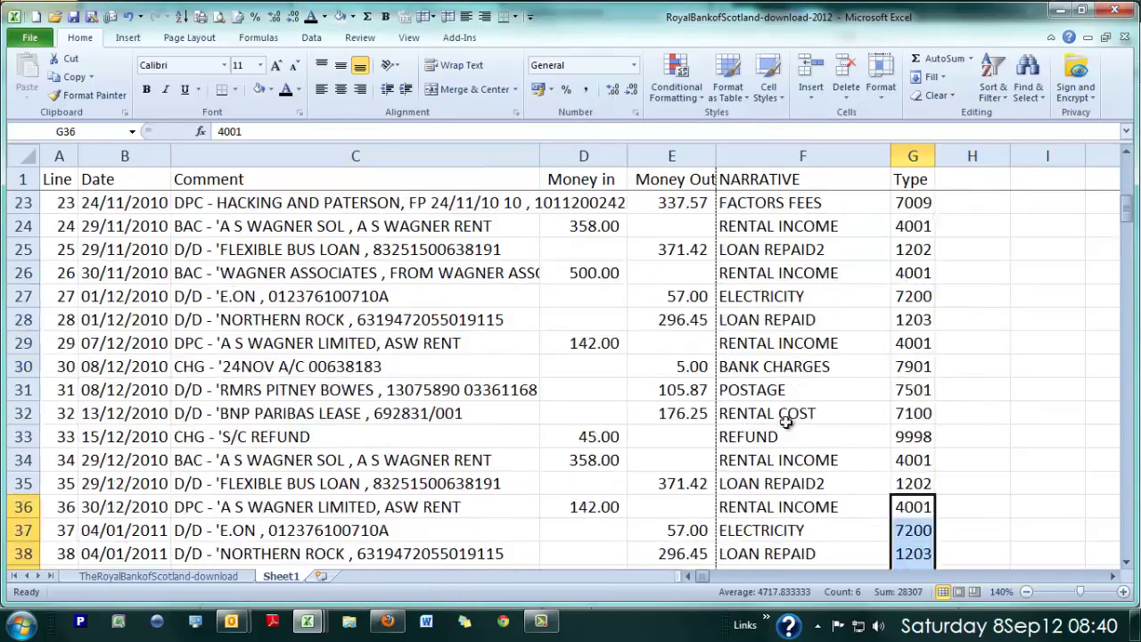
scroll(594, 390, down, 20)
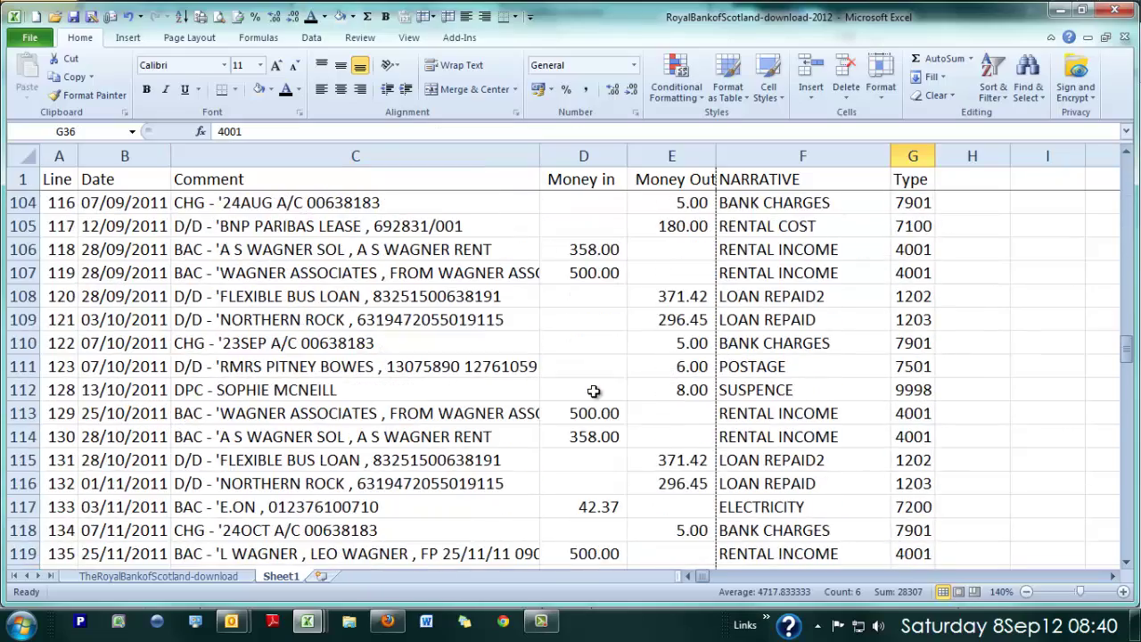
scroll(594, 391, up, 8)
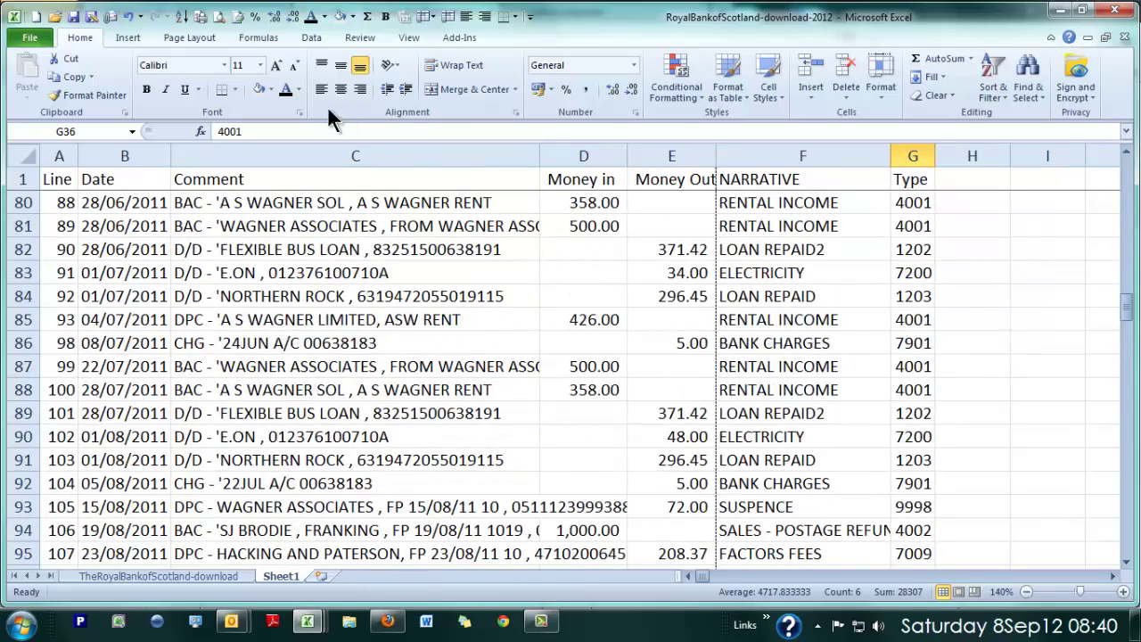
Step: Start Save As on the Desktop with file type CSV (Comma delimited)
click(91, 16)
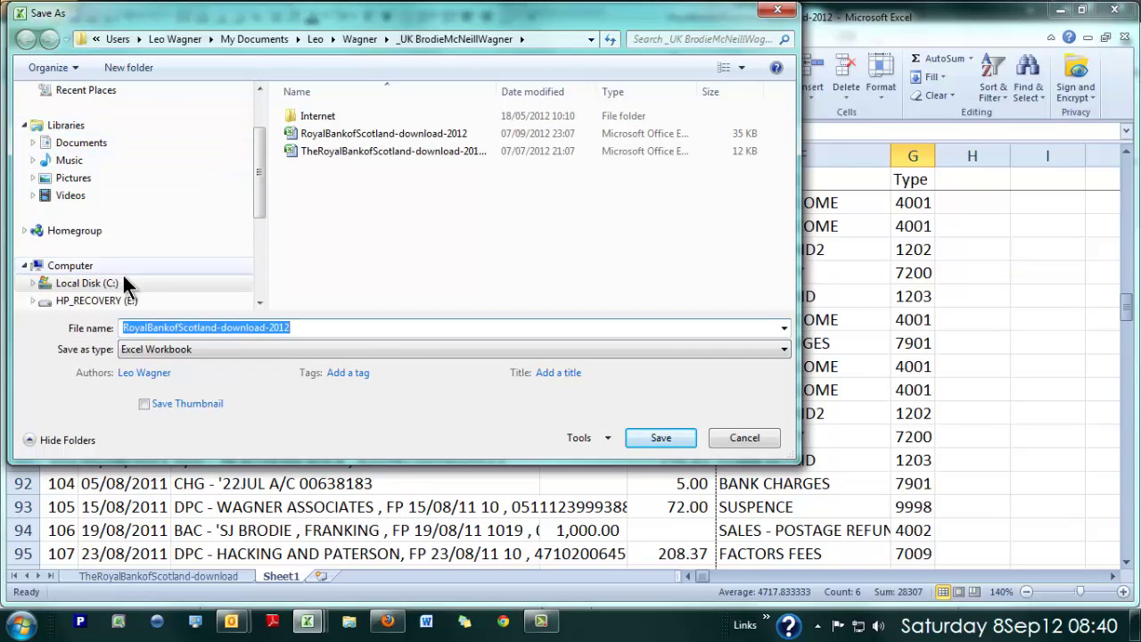
click(262, 115)
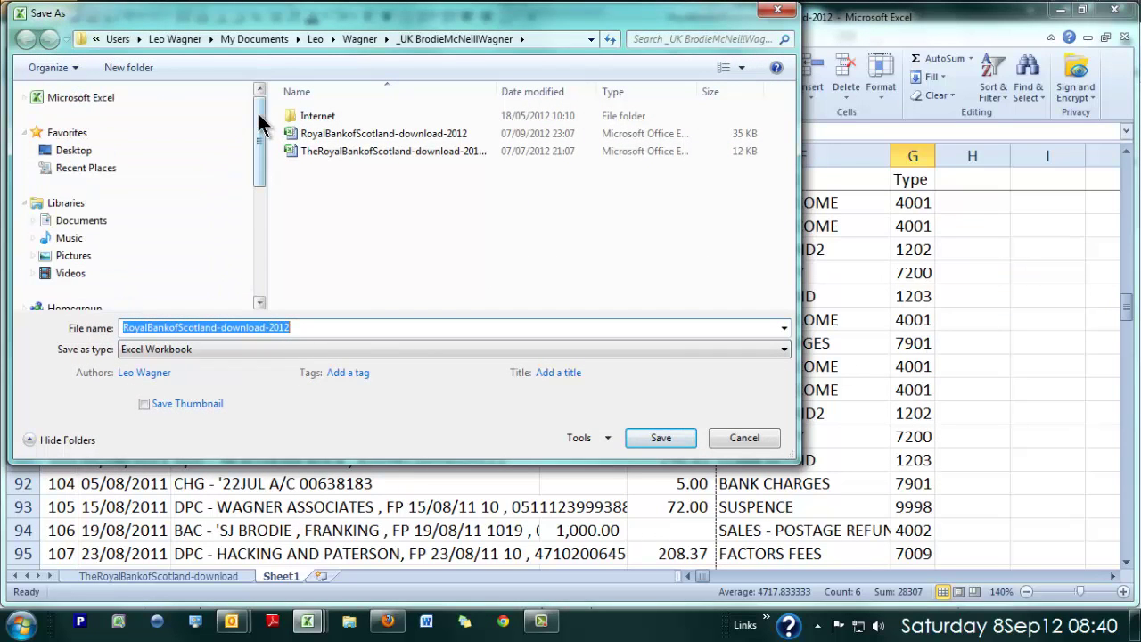
click(89, 152)
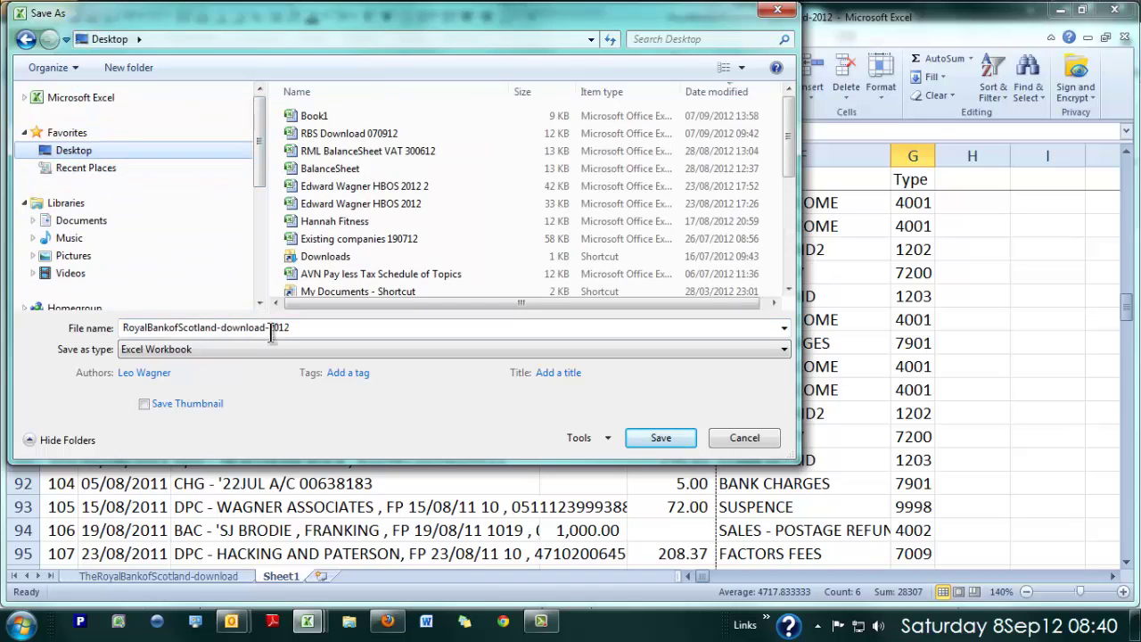
click(251, 350)
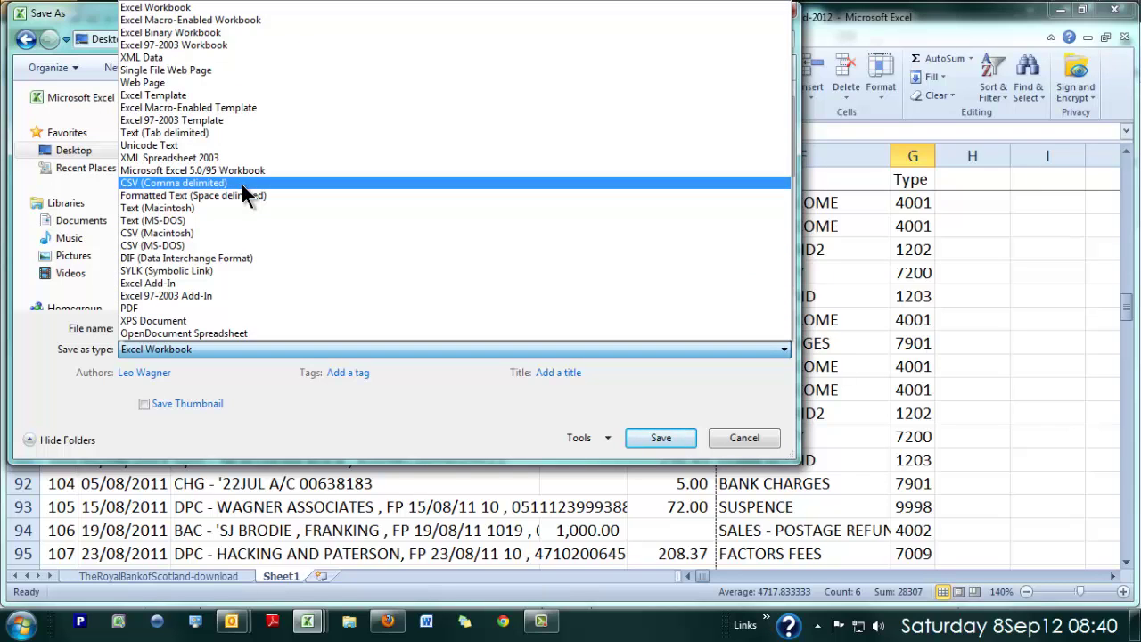
click(242, 184)
Step: Save the active sheet as 'Kashflow Bank import' in CSV format and close the workbook
double_click(187, 328)
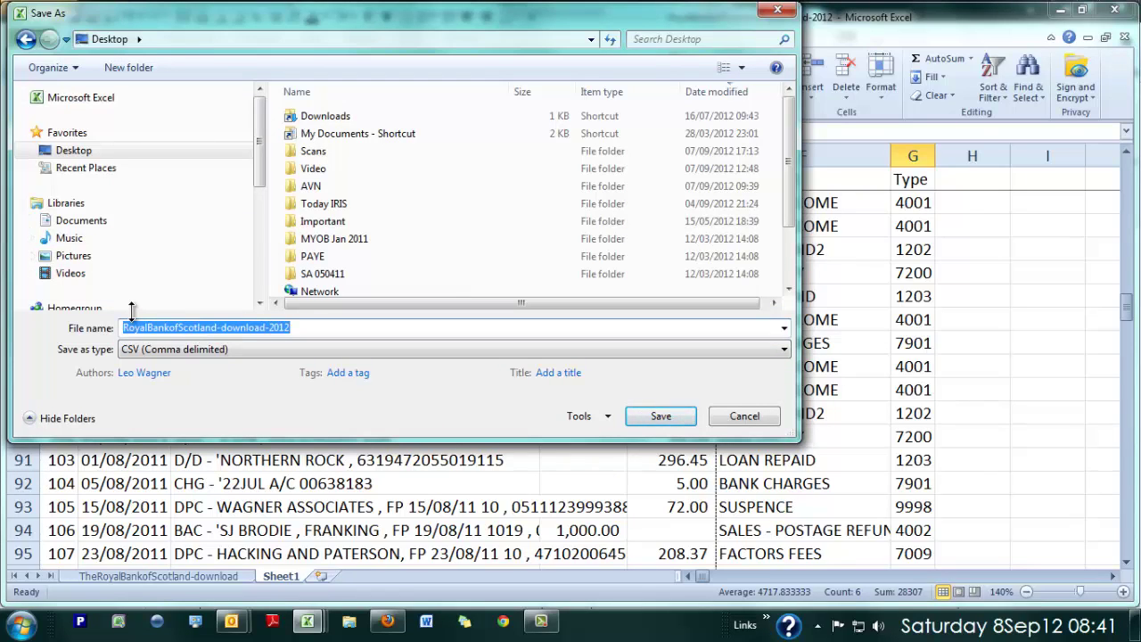
text(Kashfl)
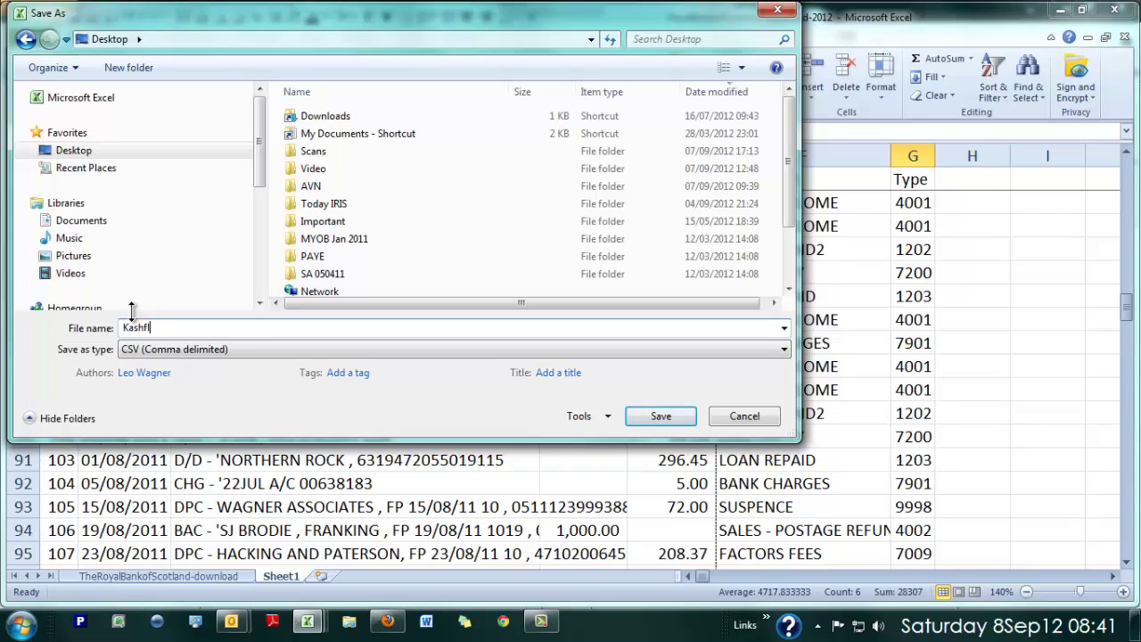
text(ow Bank import)
click(678, 417)
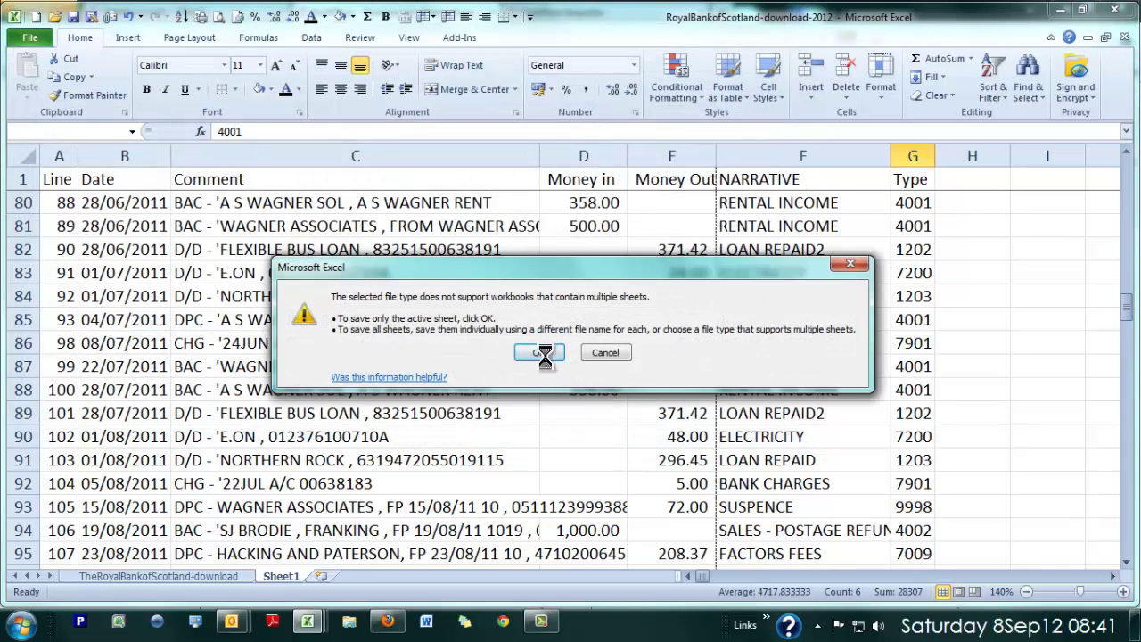
click(543, 353)
click(503, 366)
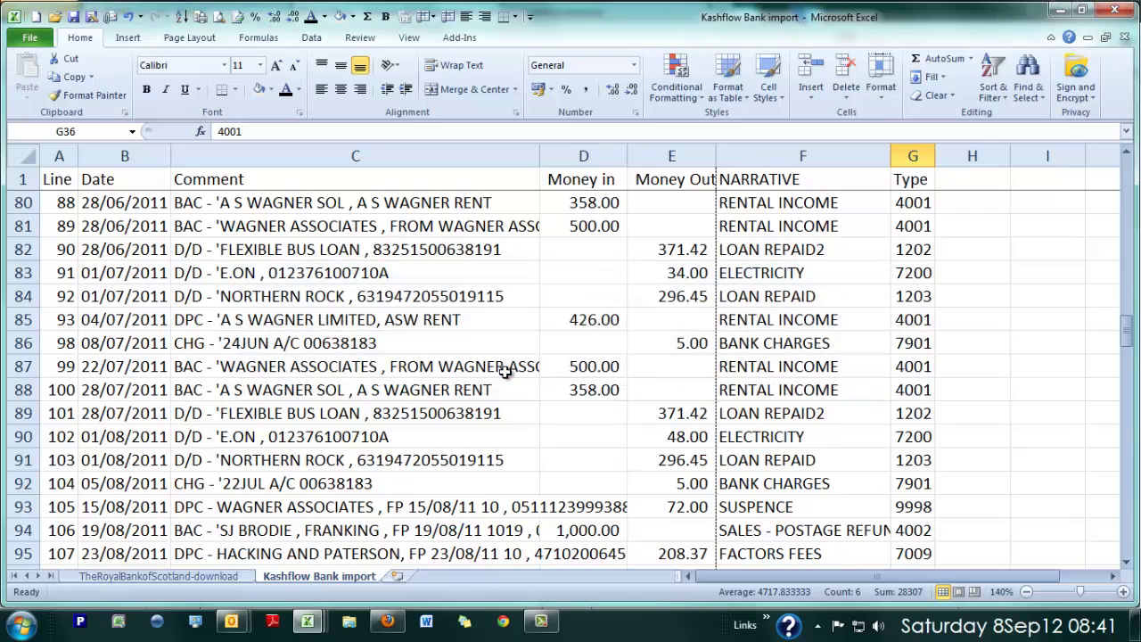
click(505, 372)
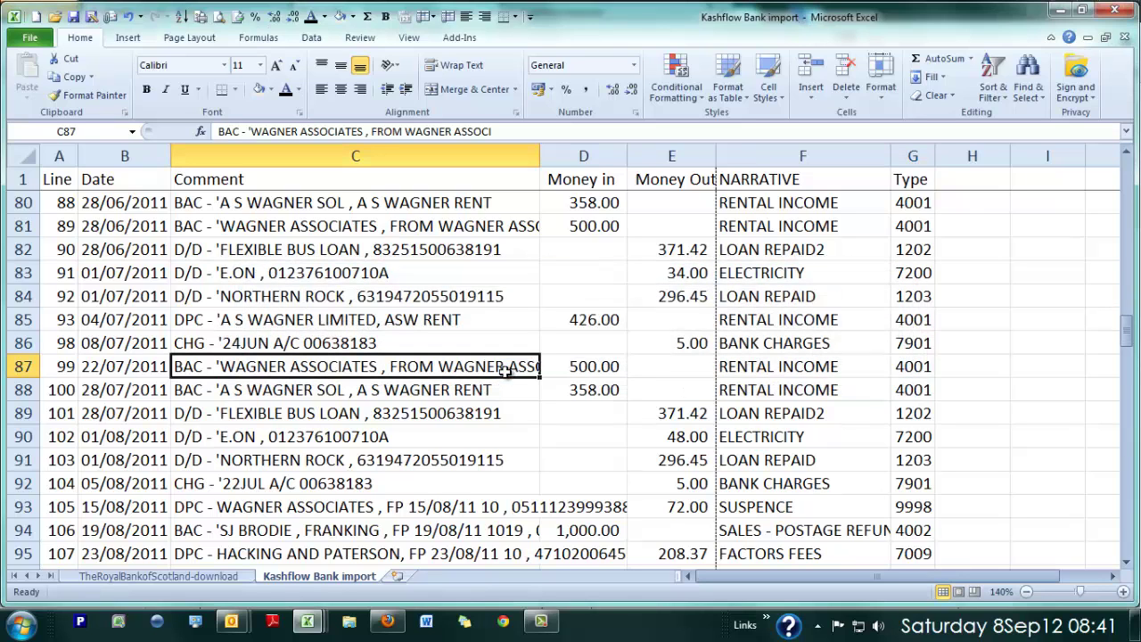
click(1124, 38)
Step: Close Excel, move the Outlook reminders aside, and open KashFlow's Bank Accounts page
click(587, 336)
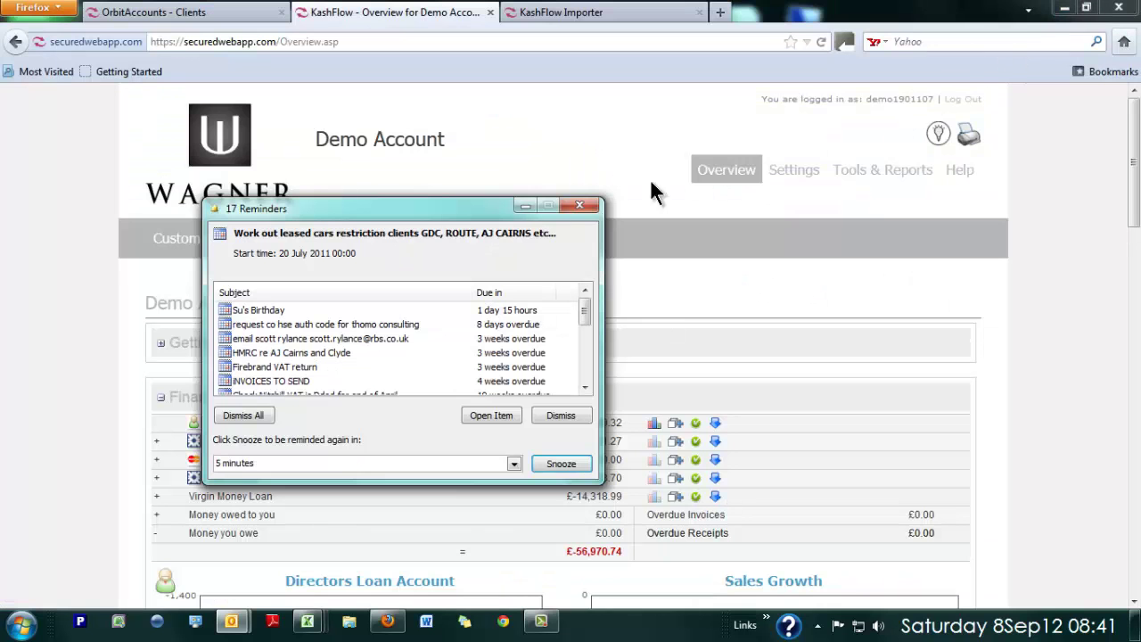
click(517, 209)
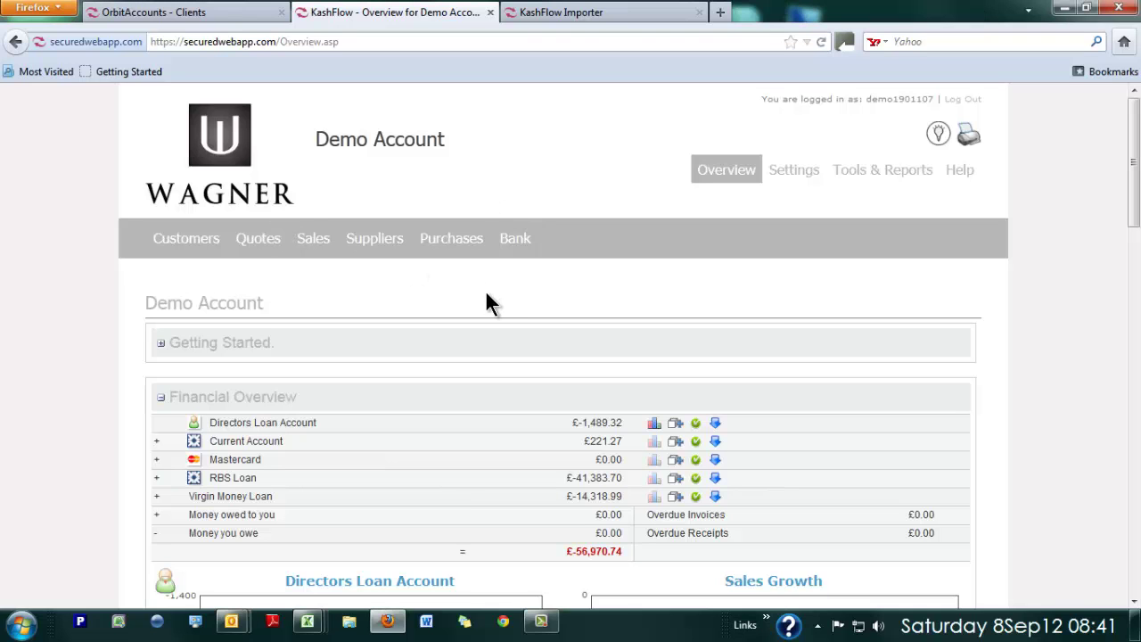
scroll(484, 303, down, 5)
scroll(484, 305, up, 5)
click(523, 247)
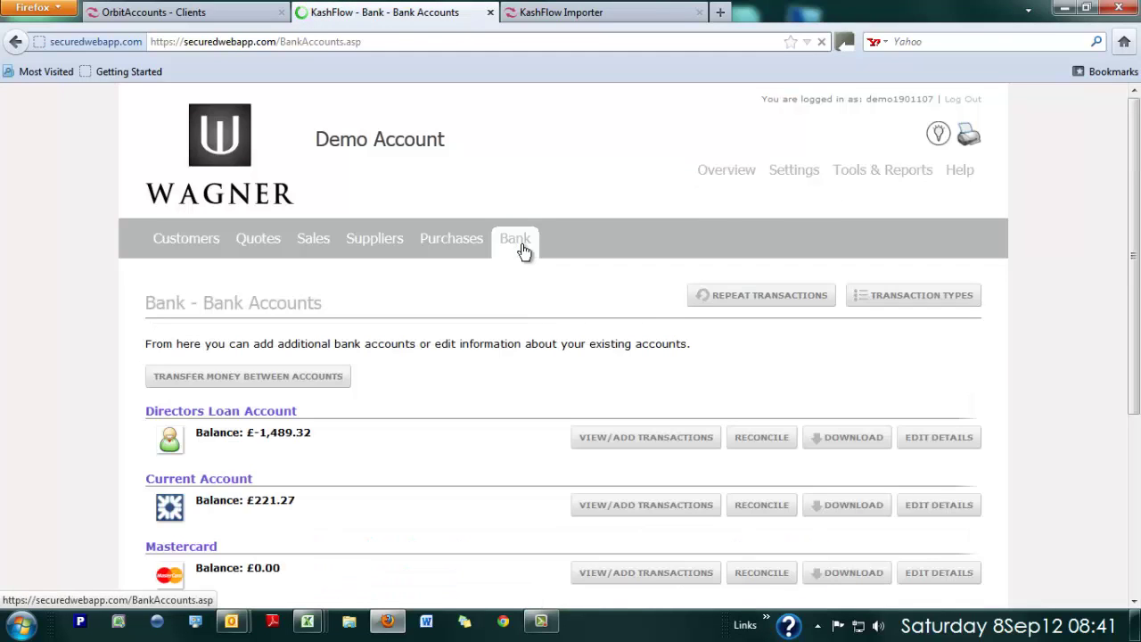
Step: Run the Balance Sheet for 08/09/2012 and open the Plant and Machinary breakdown
click(923, 179)
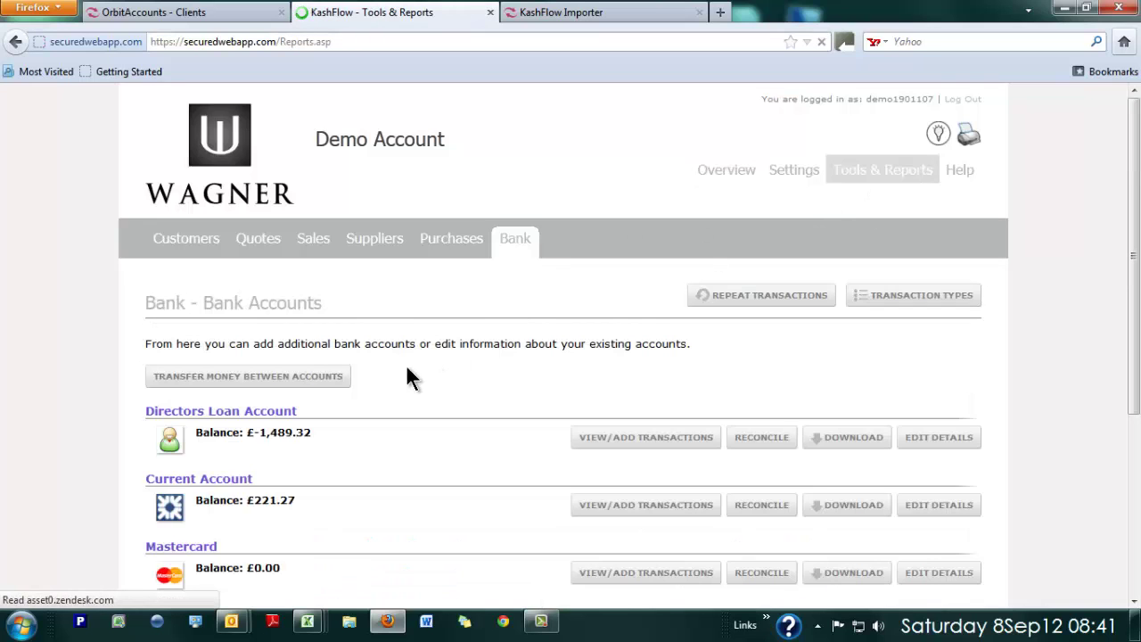
scroll(381, 385, down, 4)
click(226, 483)
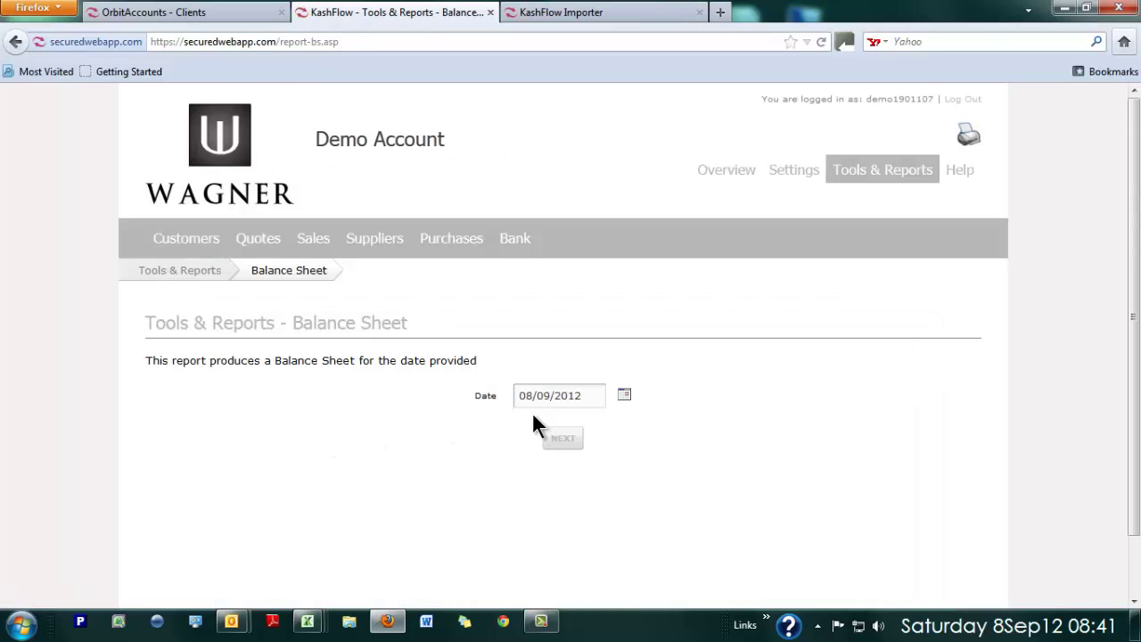
click(559, 443)
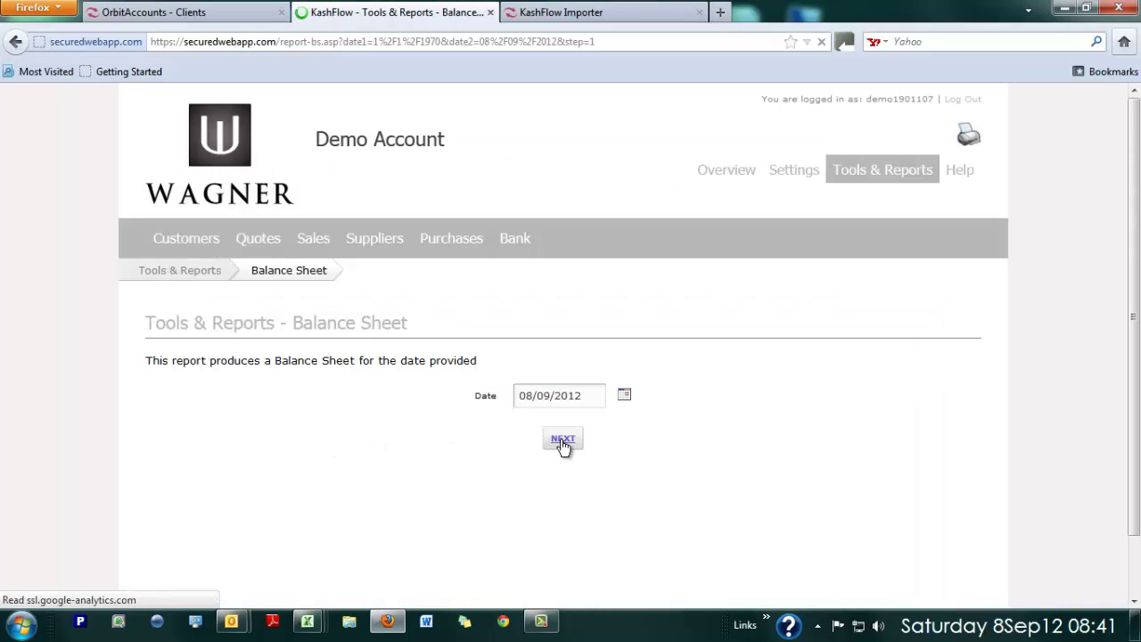
scroll(563, 450, down, 3)
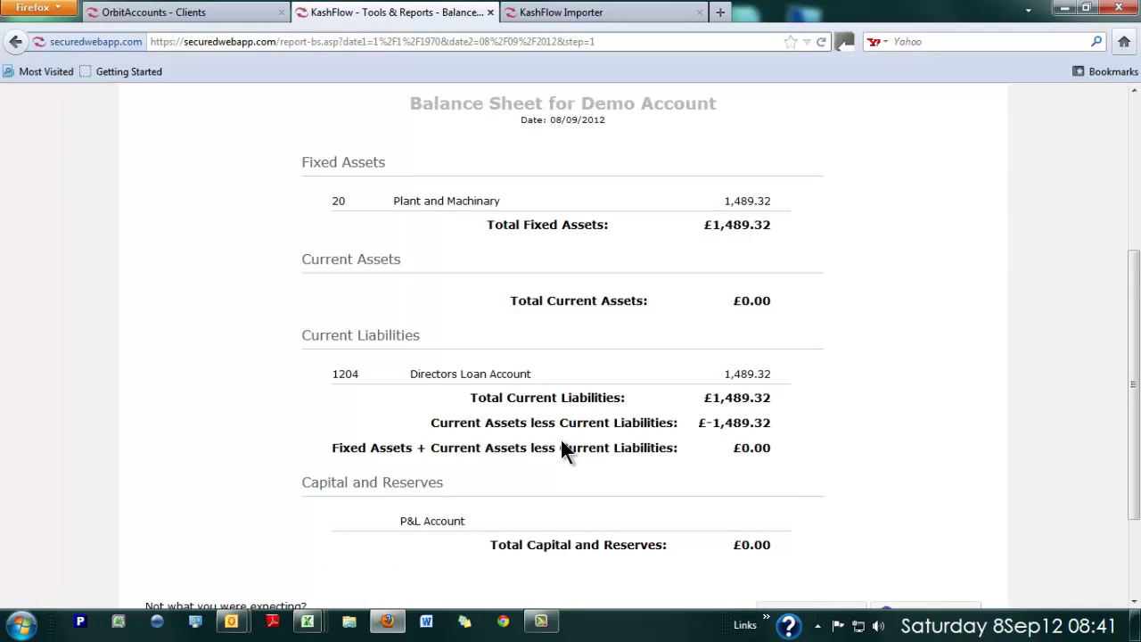
click(460, 207)
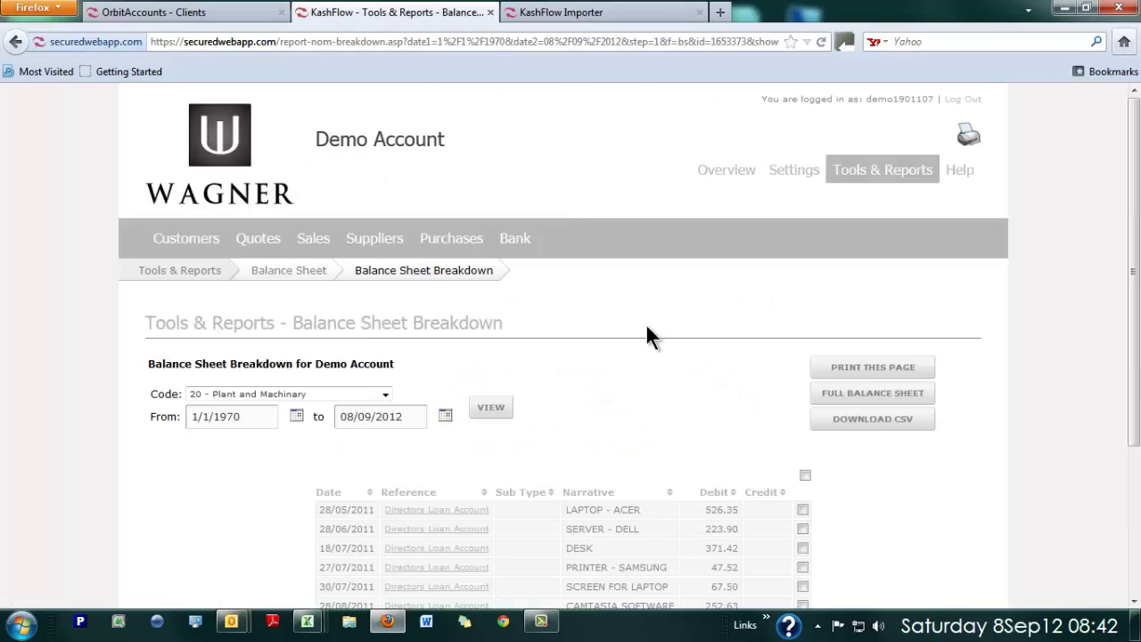
scroll(745, 496, down, 4)
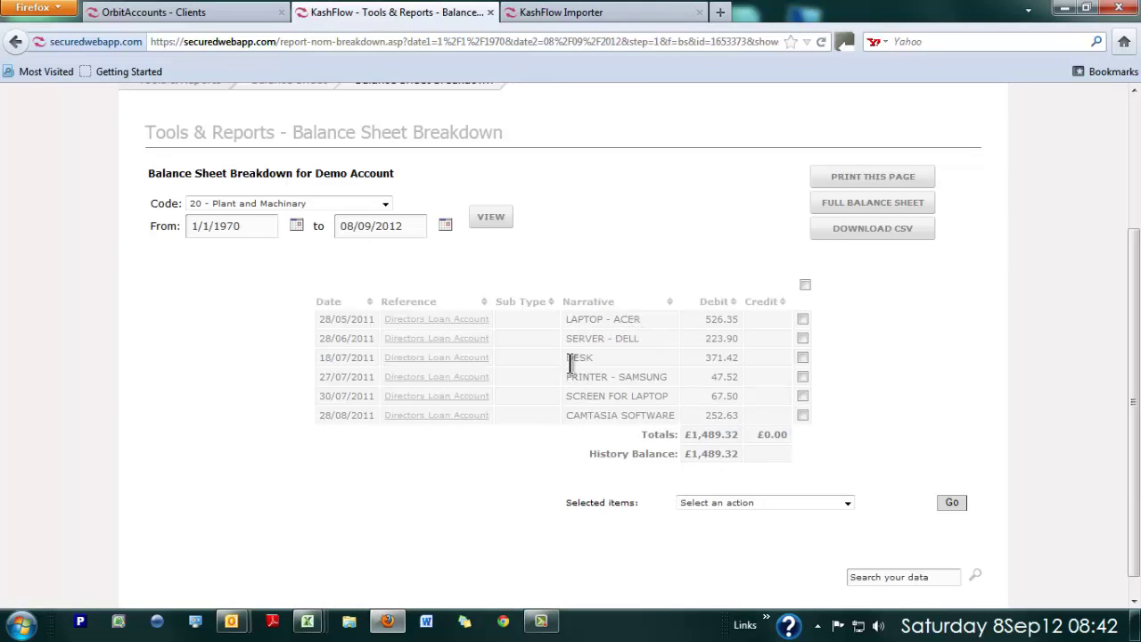
scroll(593, 350, up, 4)
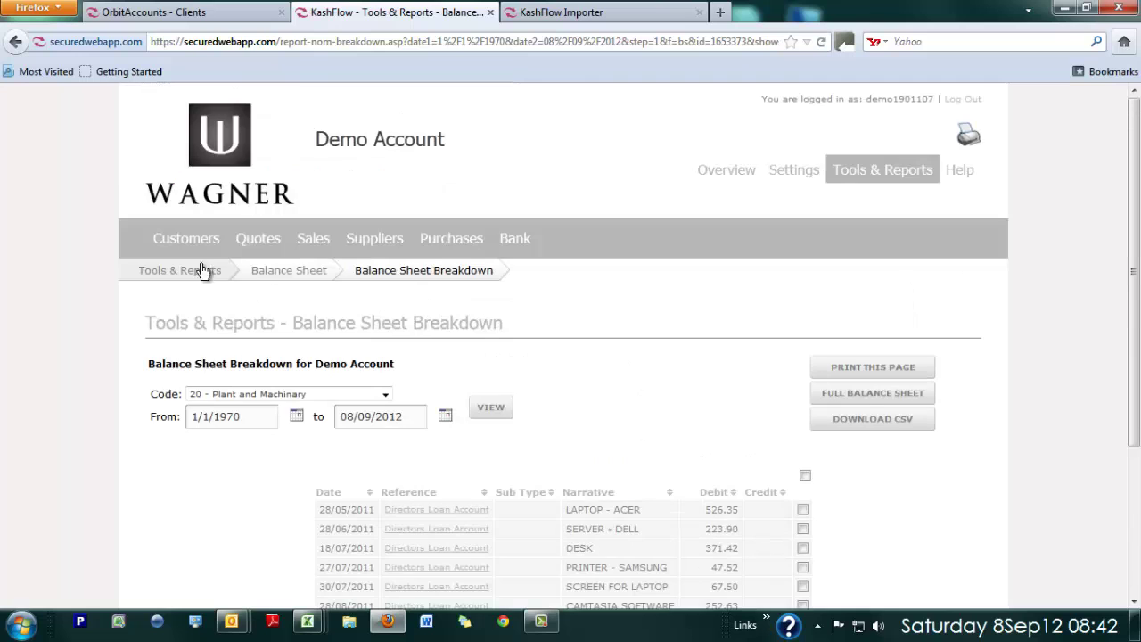
click(15, 42)
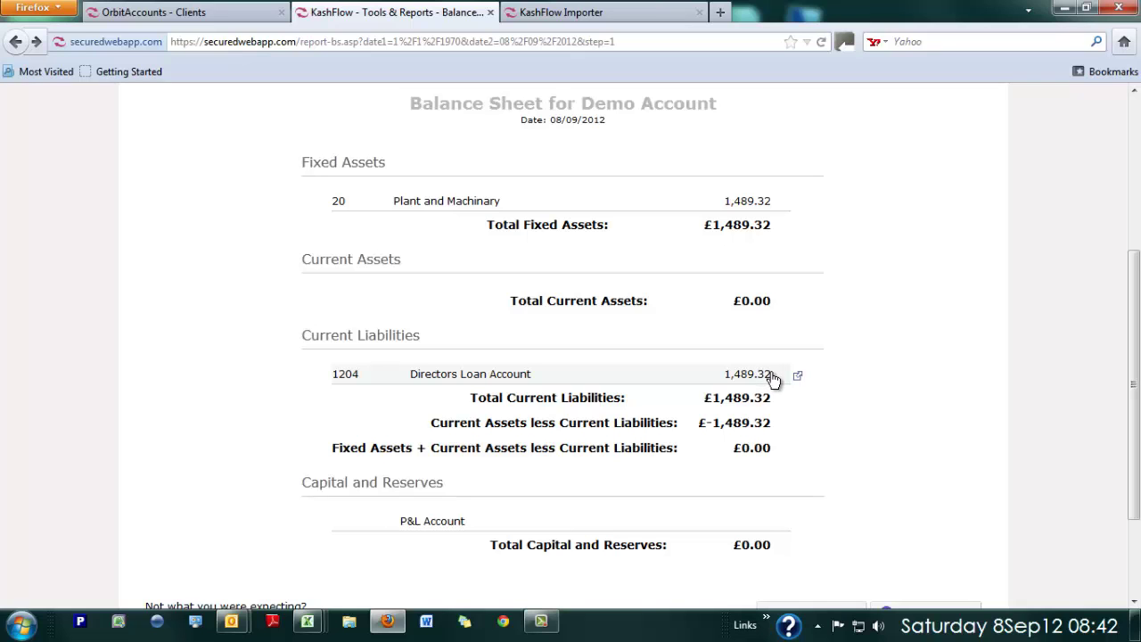
scroll(773, 379, up, 5)
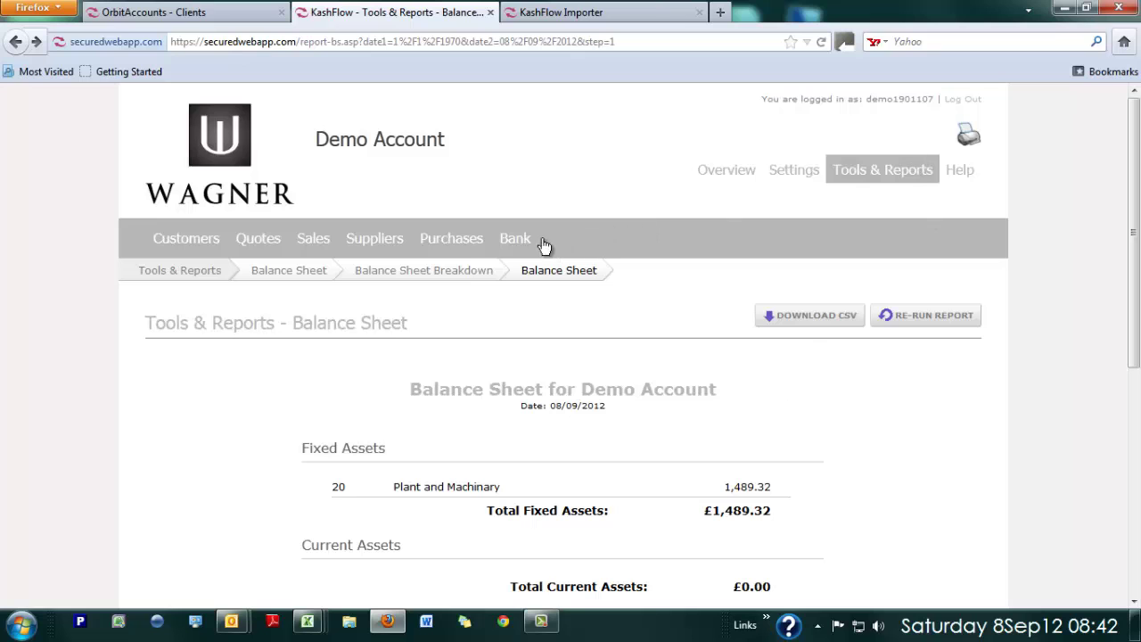
Step: Open the Bank Accounts list, close the KashFlow Importer tab, and dismiss the colour-scheme prompt
click(515, 248)
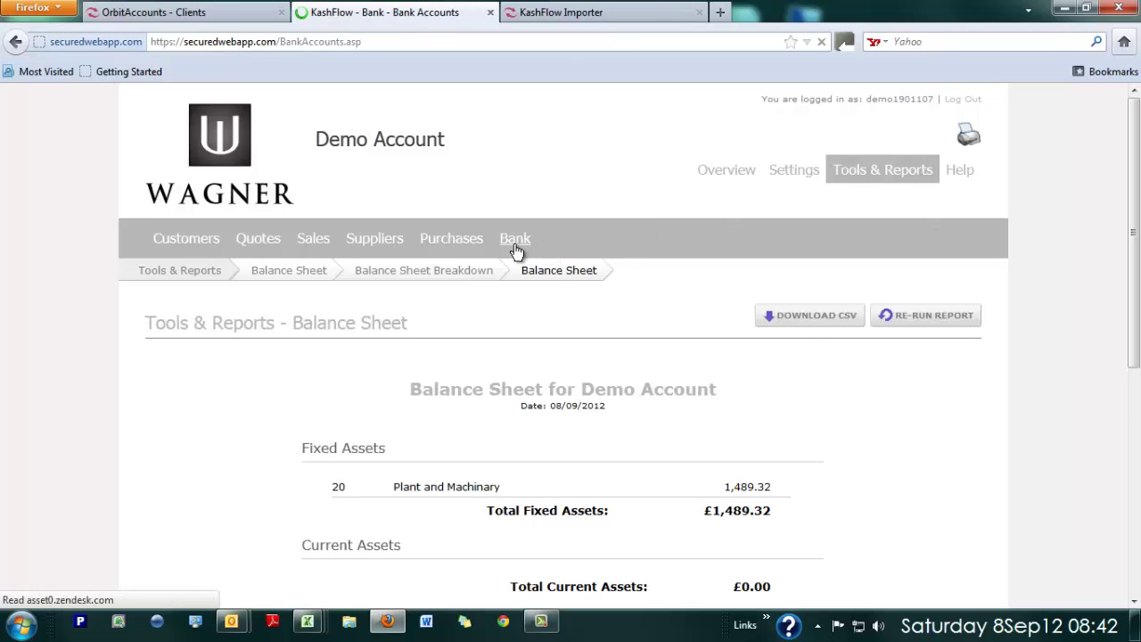
click(699, 12)
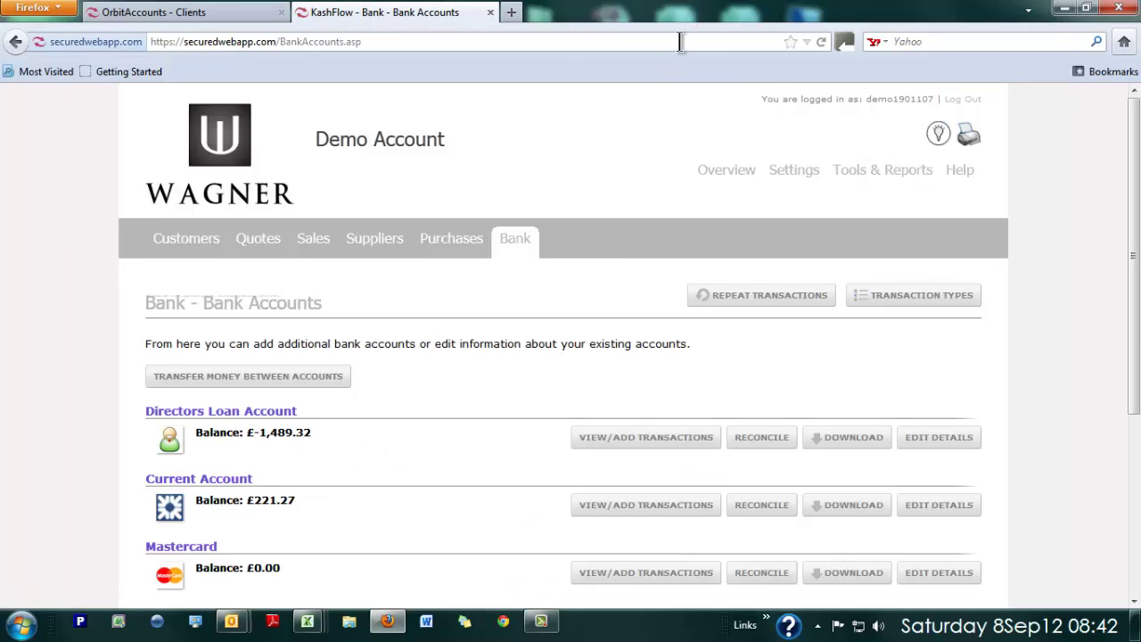
scroll(537, 332, down, 3)
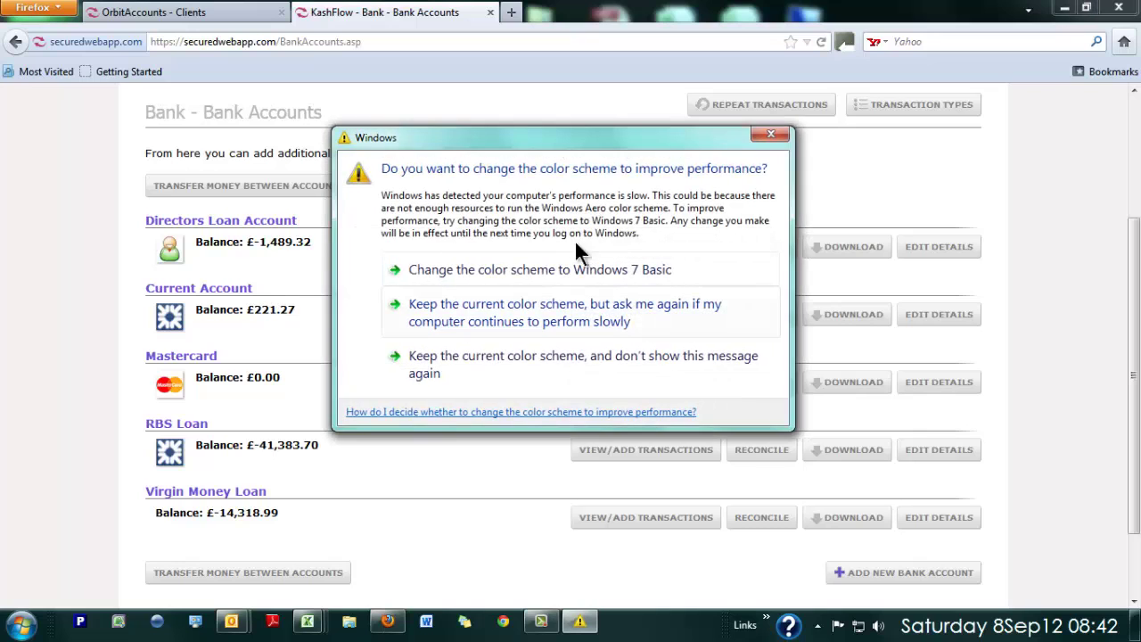
click(535, 312)
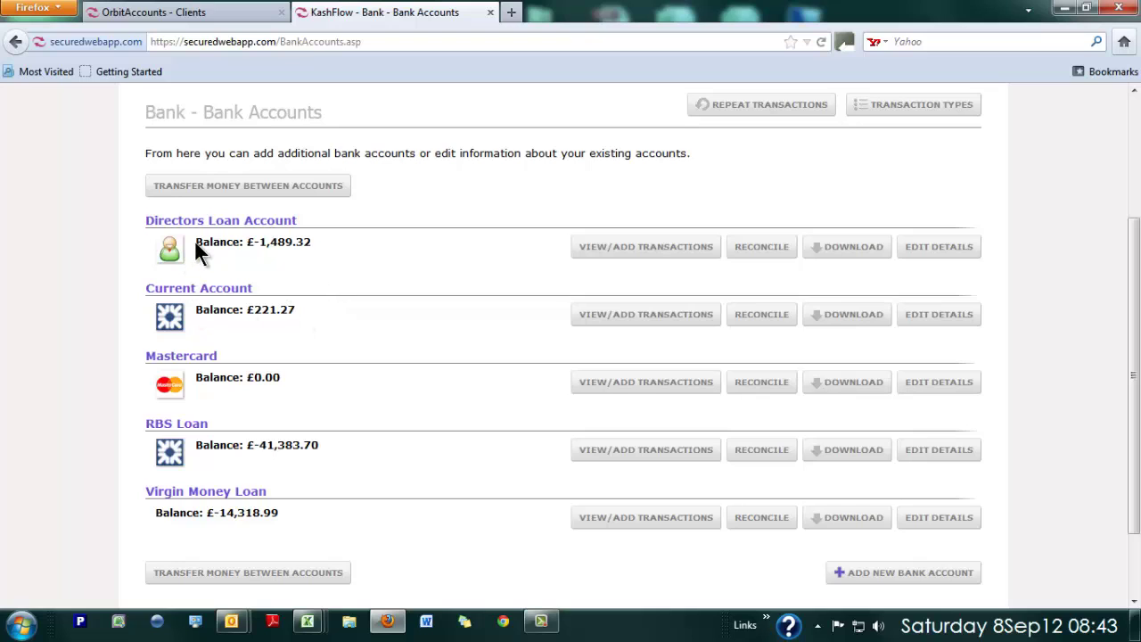
Step: Look over the Directors Loan Account settings, then pick out the Current Account (£221.27)
click(940, 258)
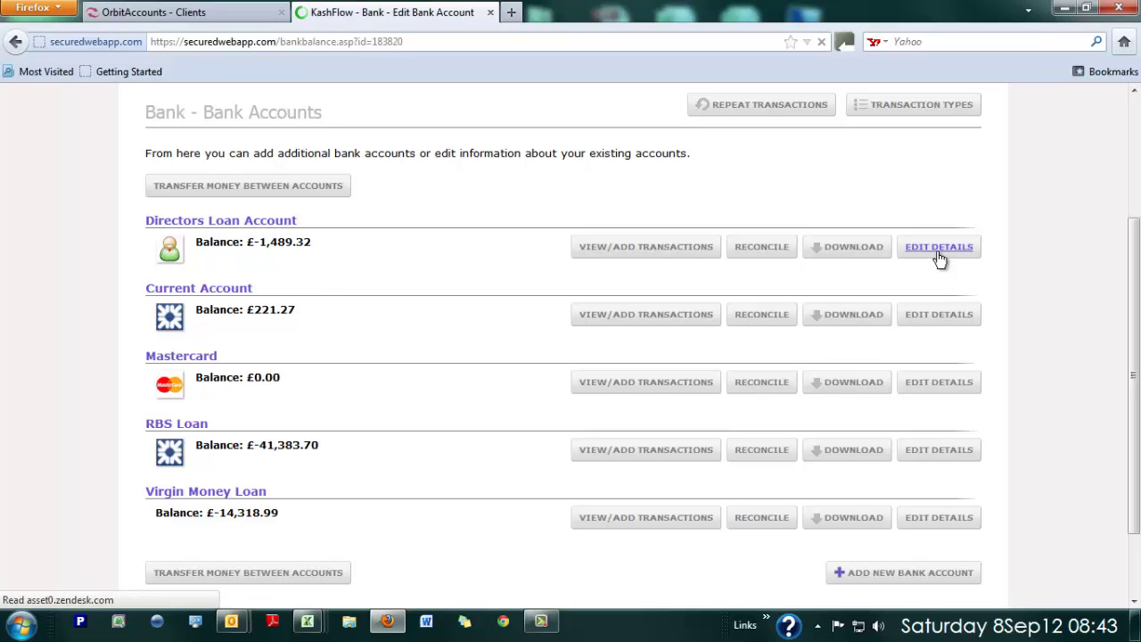
scroll(579, 415, down, 5)
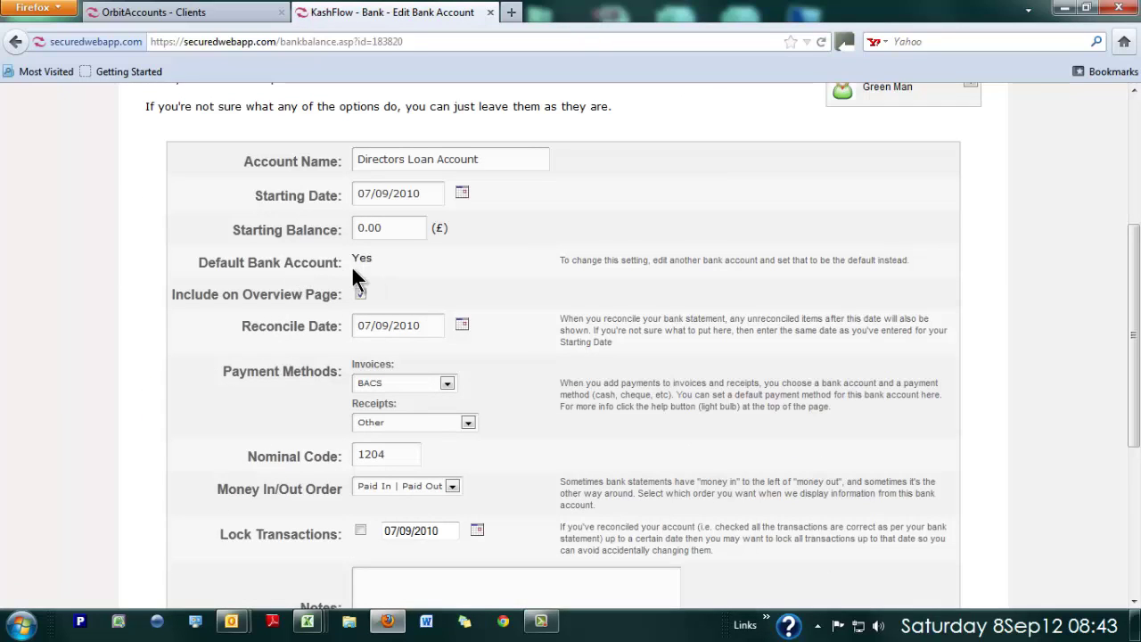
click(16, 42)
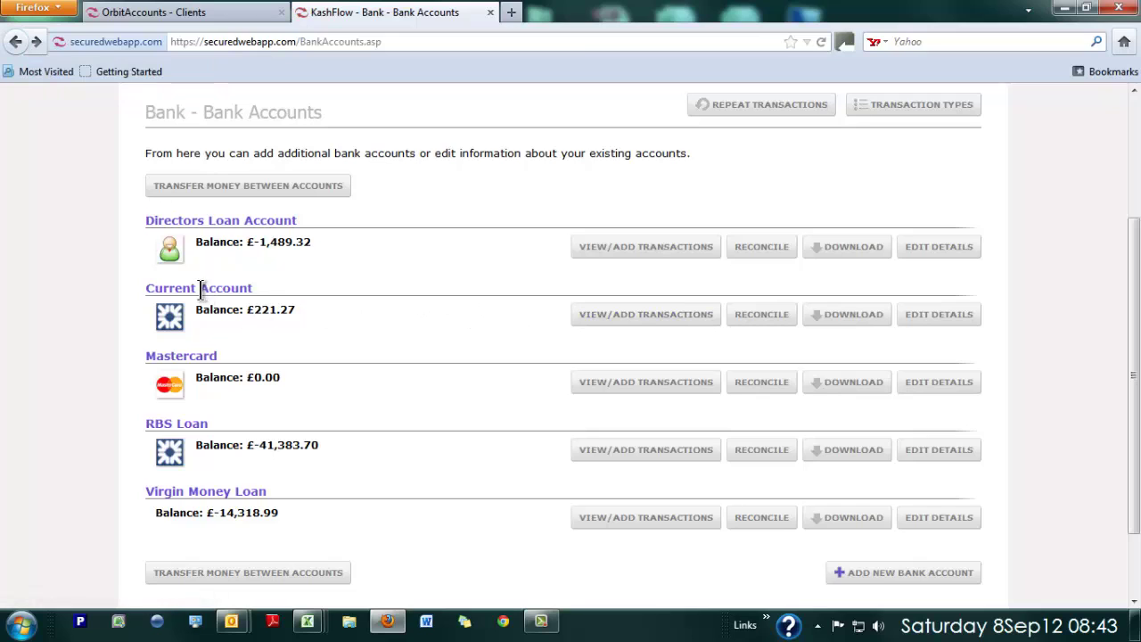
drag(141, 286, 318, 315)
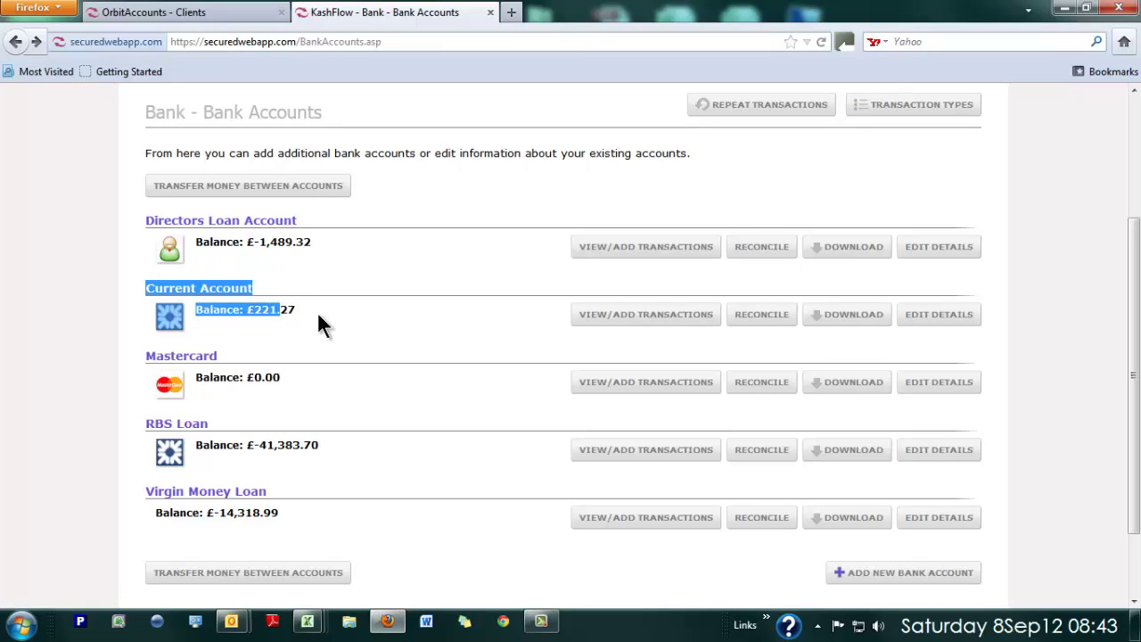
Step: Tick Default Bank Account in the Current Account's details and update them
click(945, 317)
scroll(662, 399, down, 3)
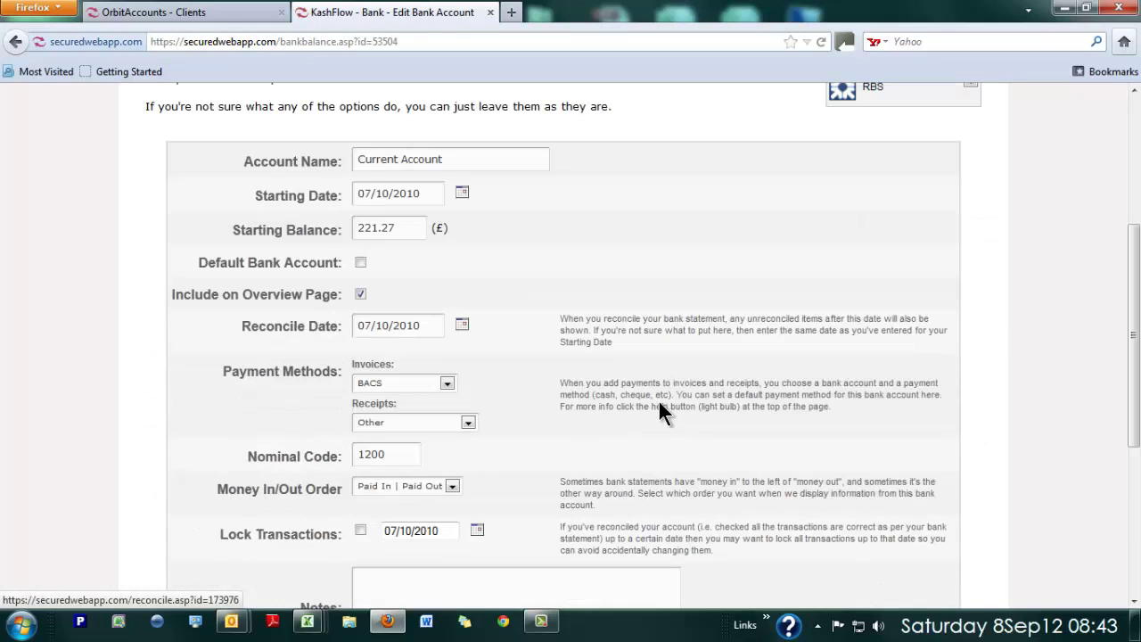
click(362, 263)
scroll(428, 312, down, 5)
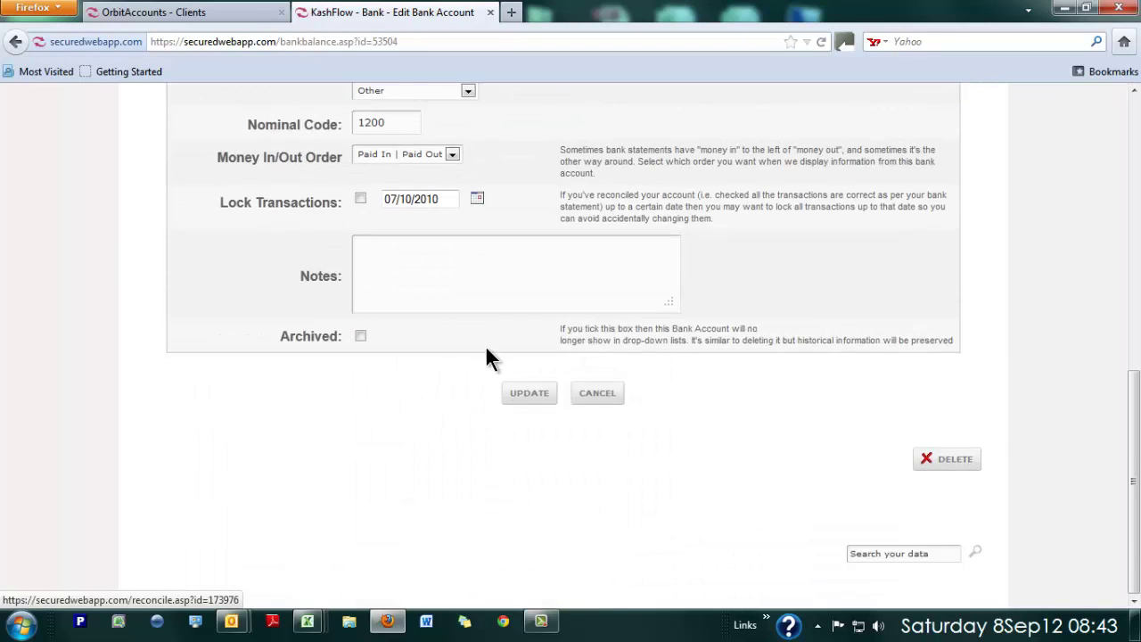
click(526, 396)
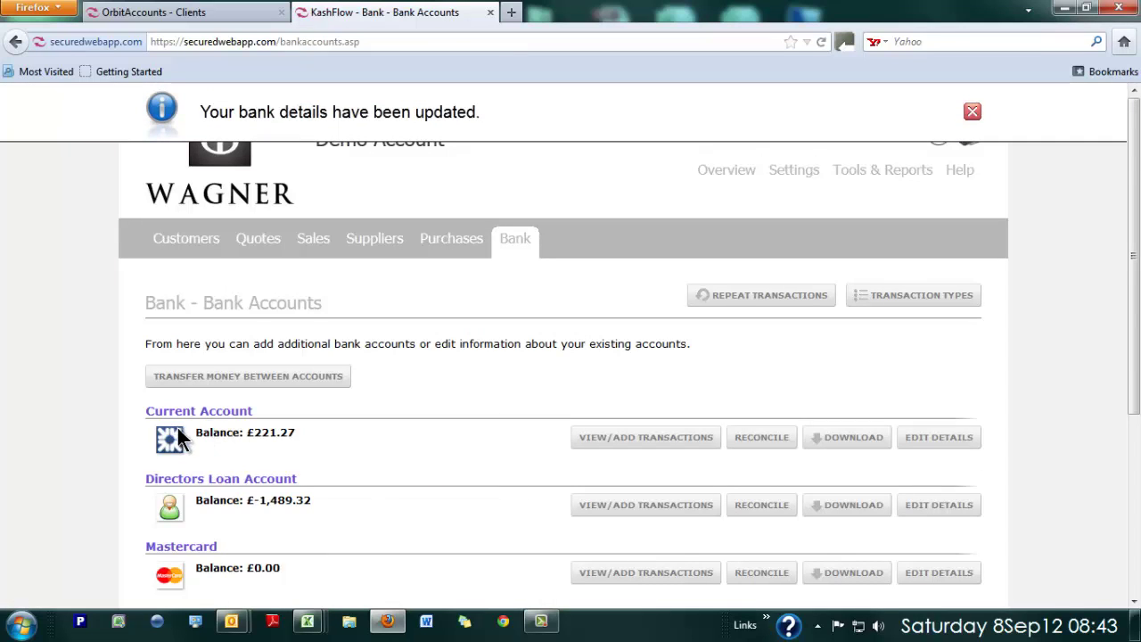
scroll(181, 433, down, 2)
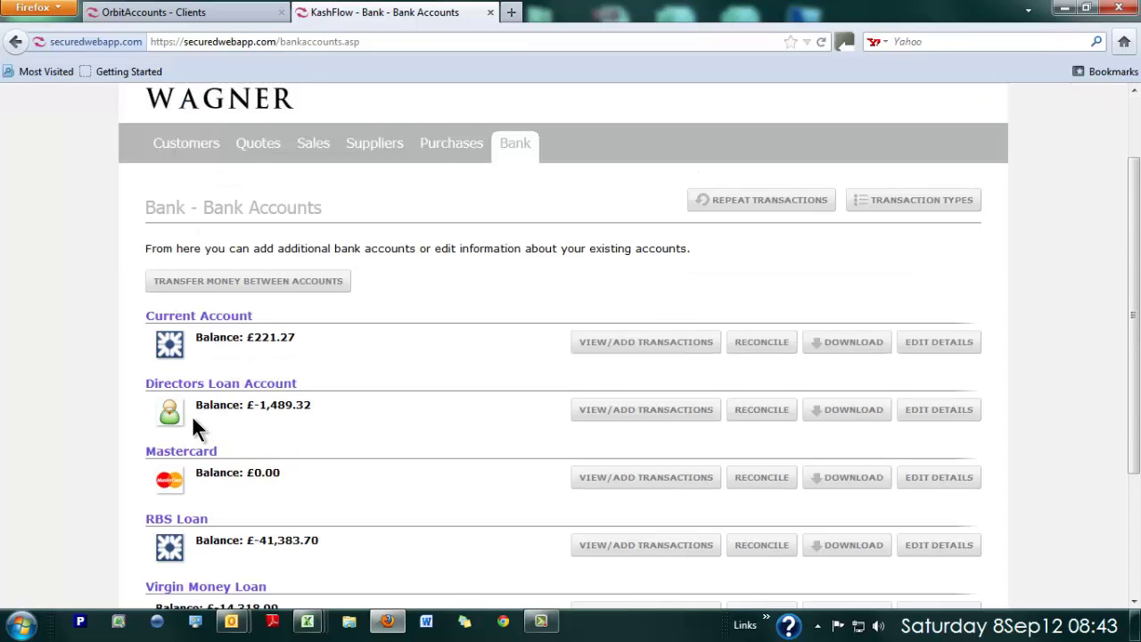
scroll(192, 415, up, 2)
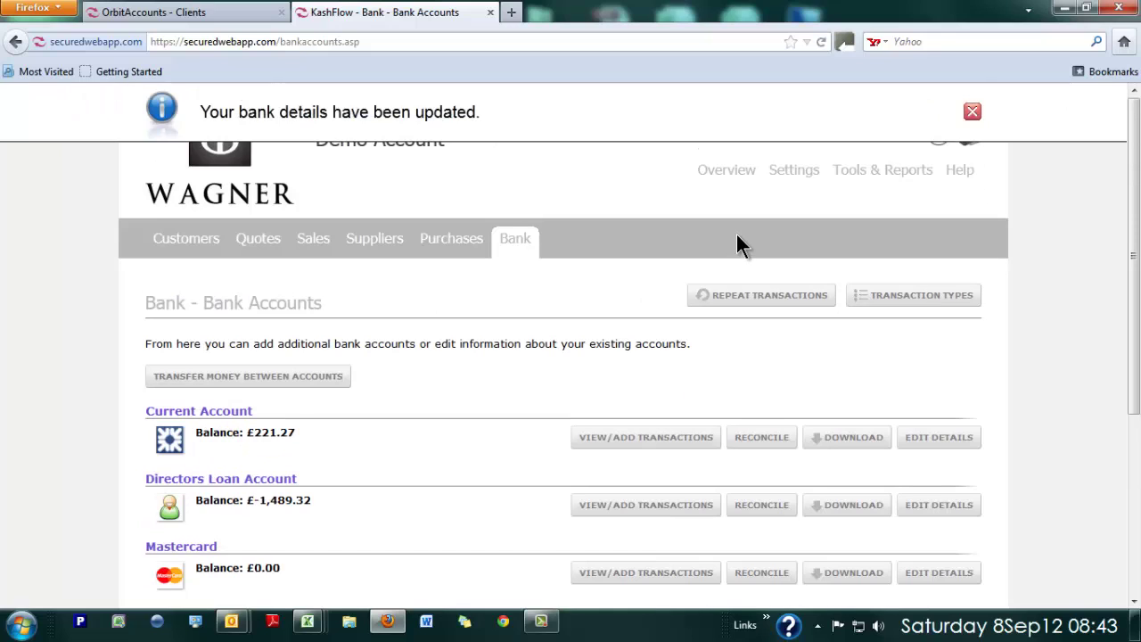
Step: Launch the CSV file importer from Settings > Import Data
click(794, 172)
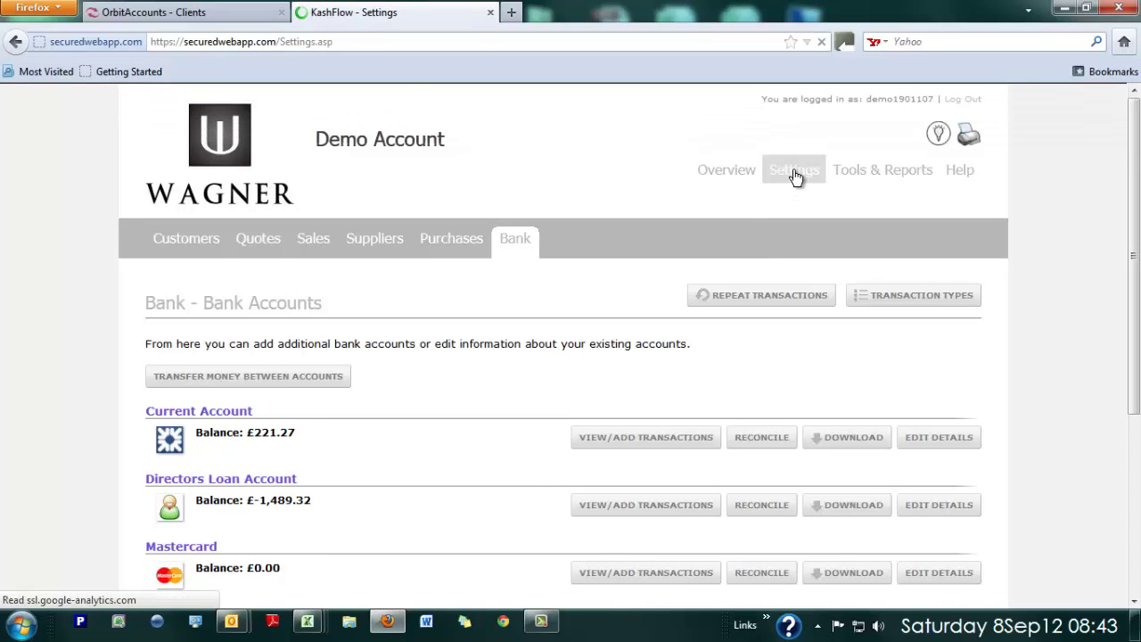
scroll(795, 176, down, 3)
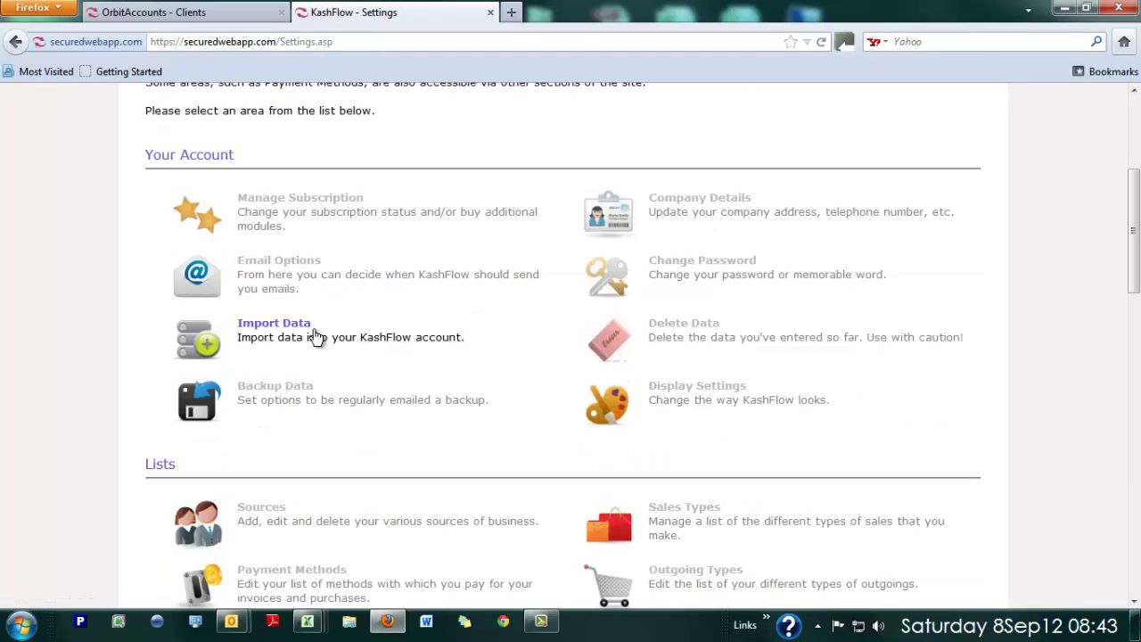
click(316, 336)
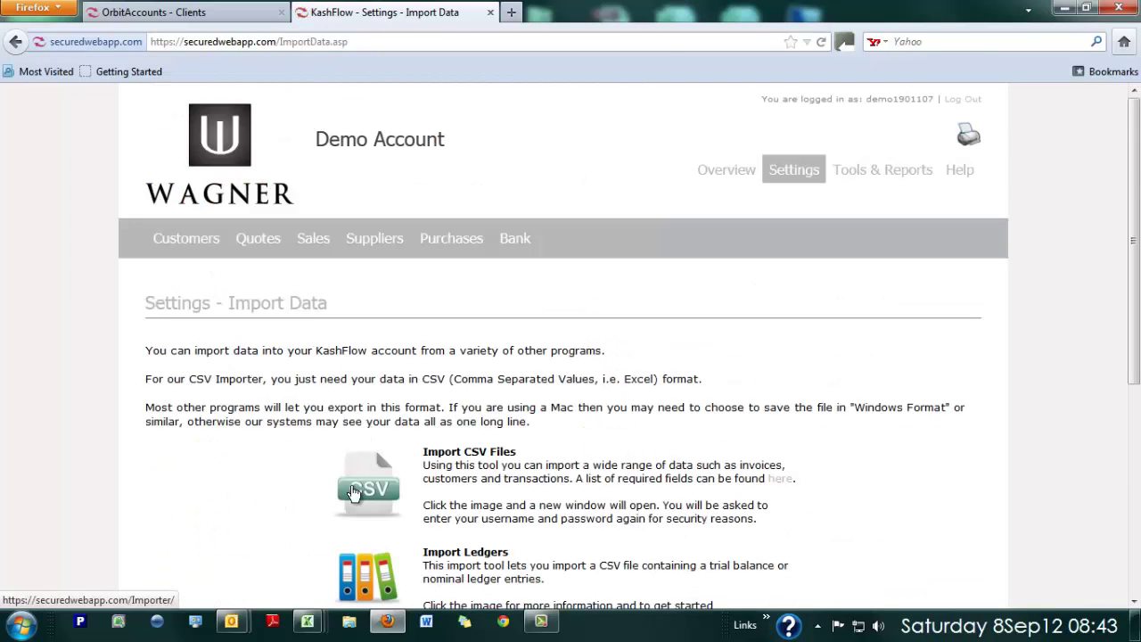
click(352, 496)
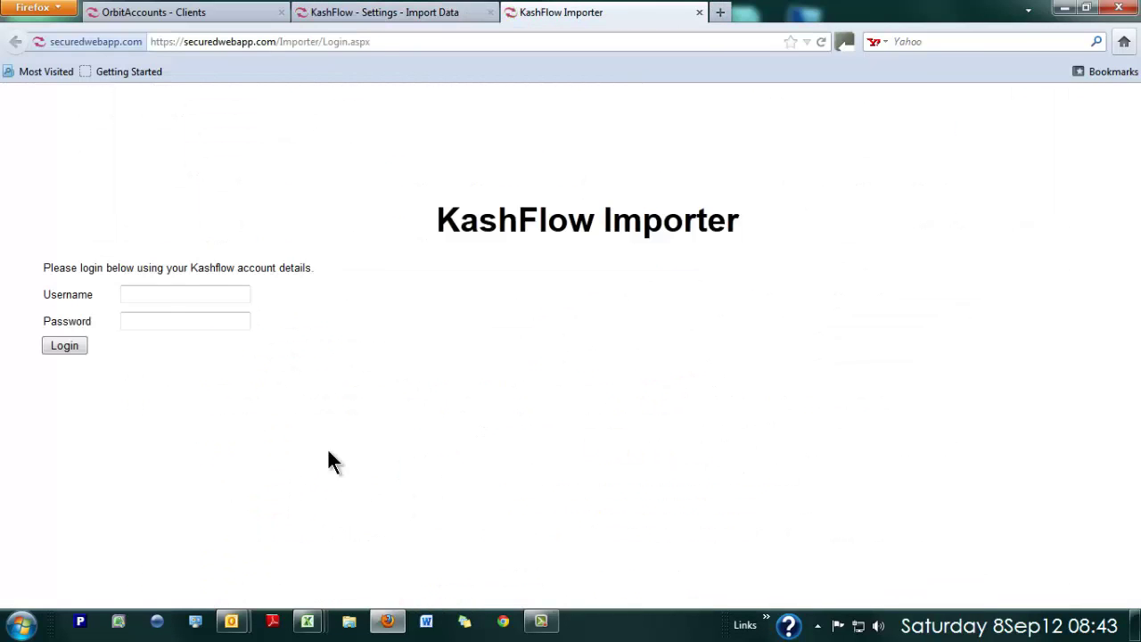
Step: Sign in to the importer with the account username and password, choosing CSV and Bank Transaction
click(189, 294)
text(demo)
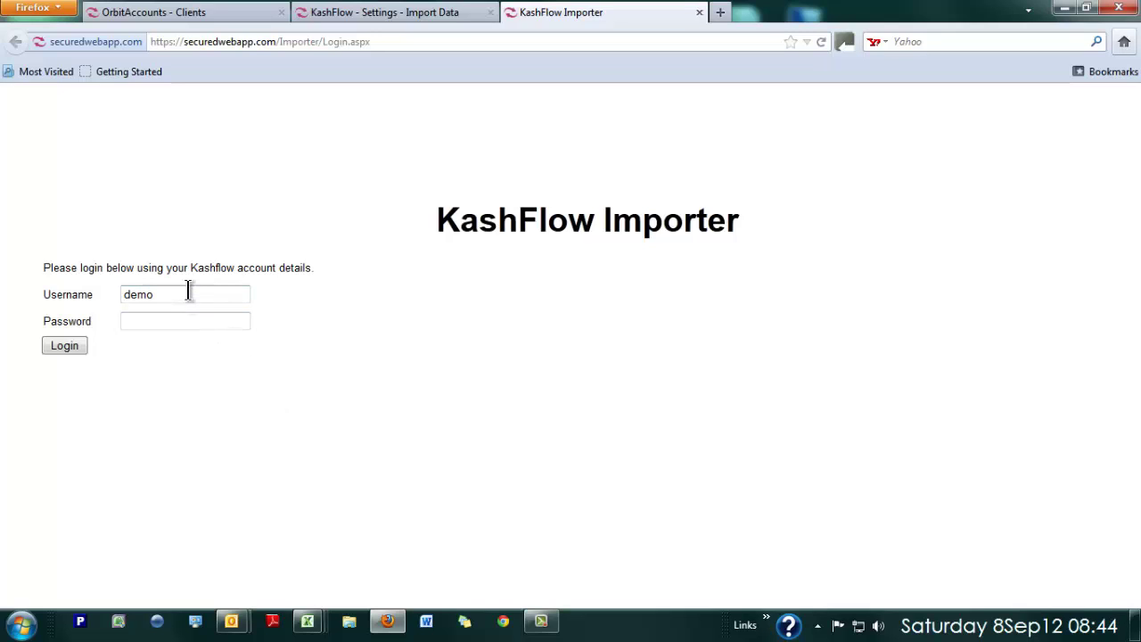
text(1901107)
key(Tab)
text(*******)
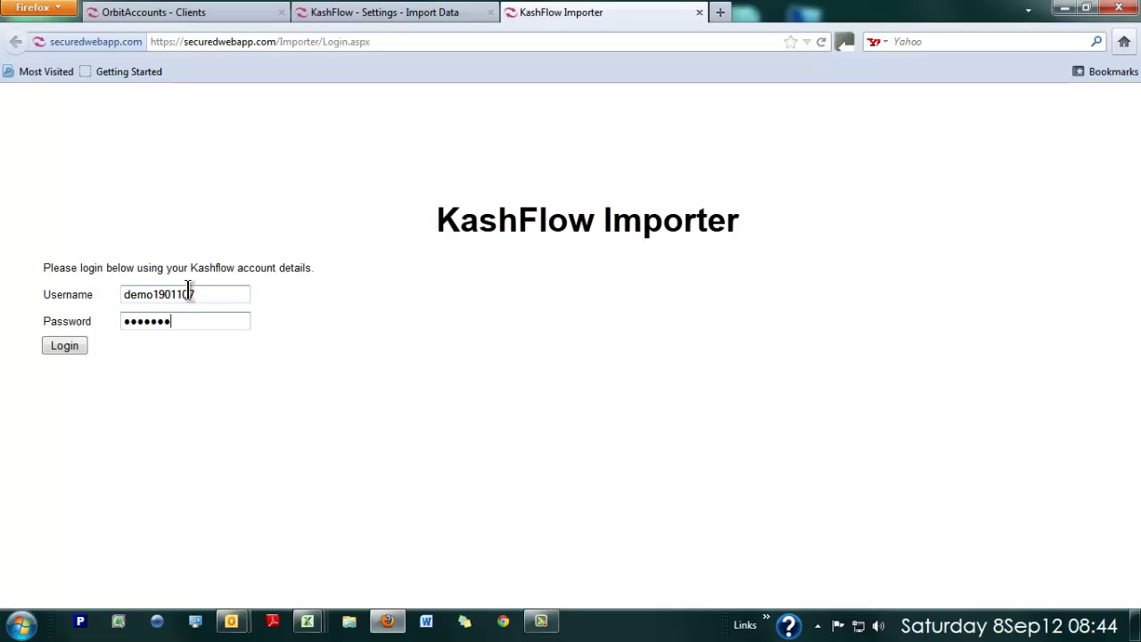
text(*)
click(53, 347)
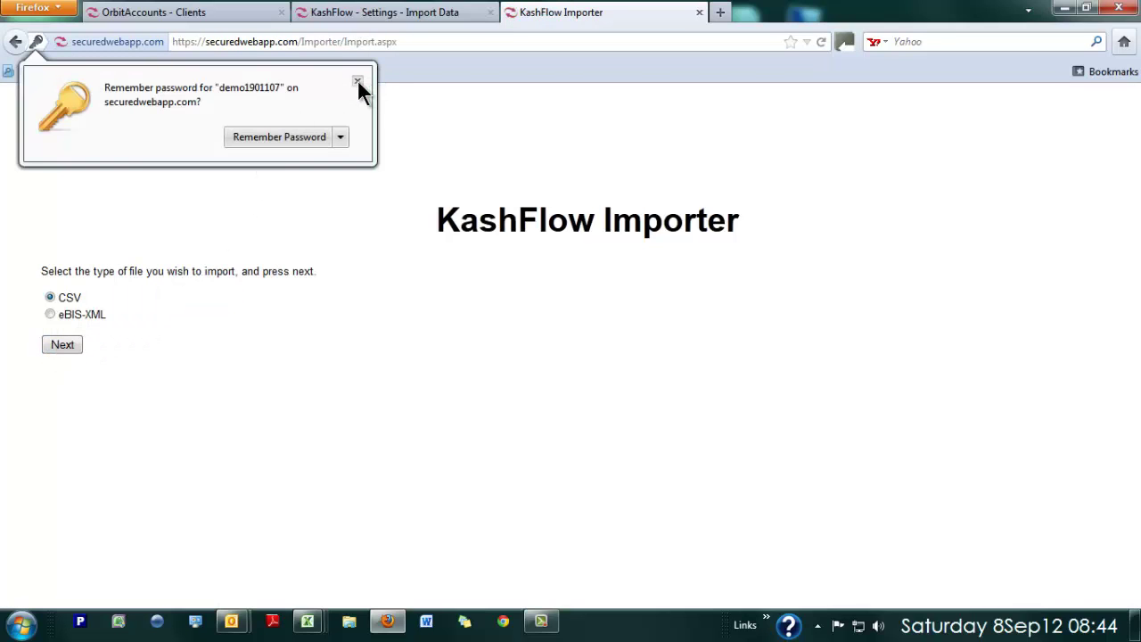
click(357, 82)
click(74, 345)
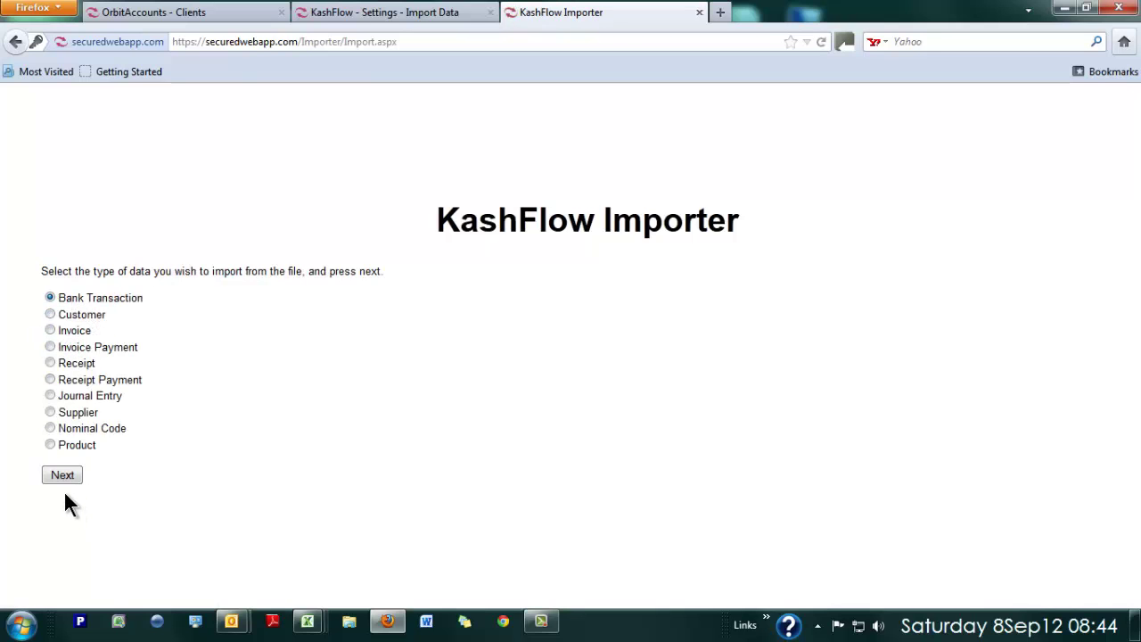
click(64, 475)
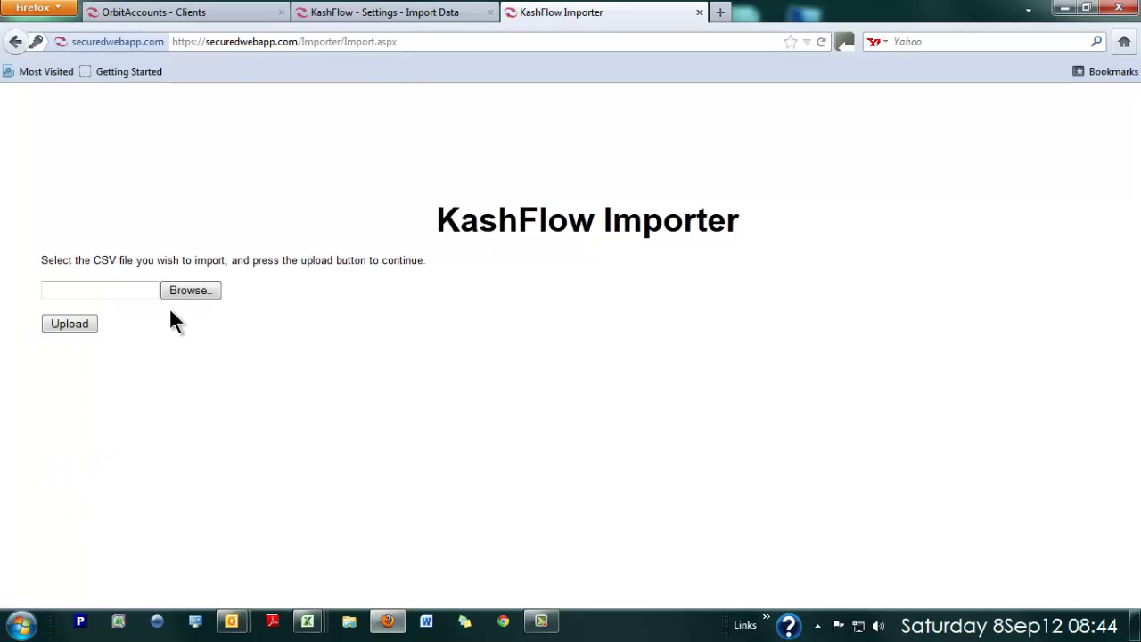
Step: Select 'Kashflow Bank import' from the Desktop, sorted by date modified, as the upload file
click(183, 292)
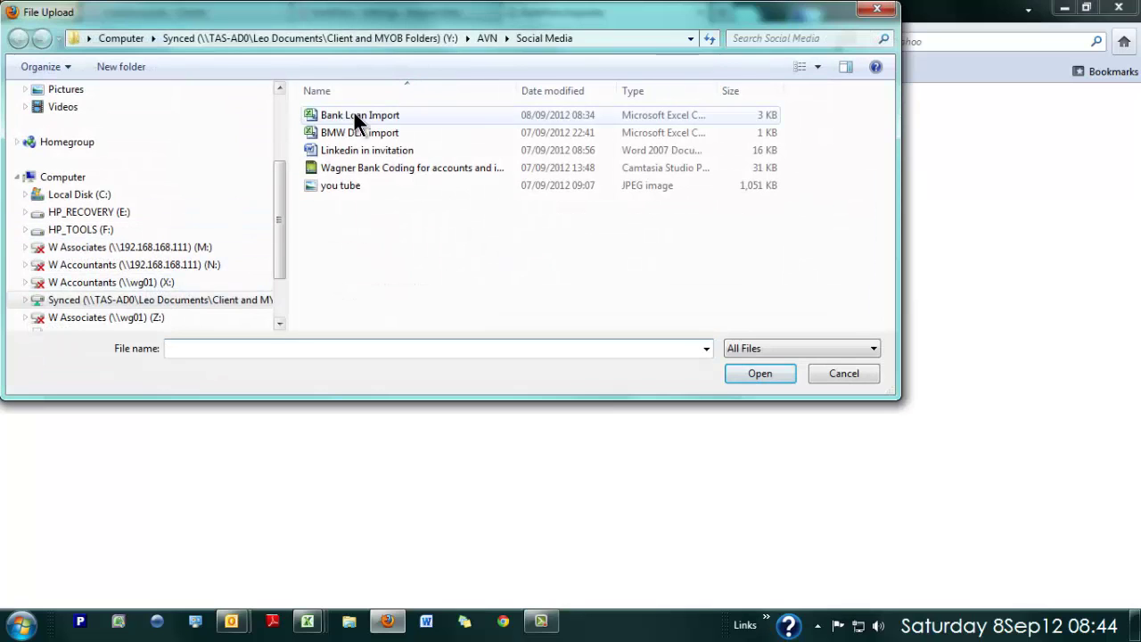
scroll(271, 121, up, 3)
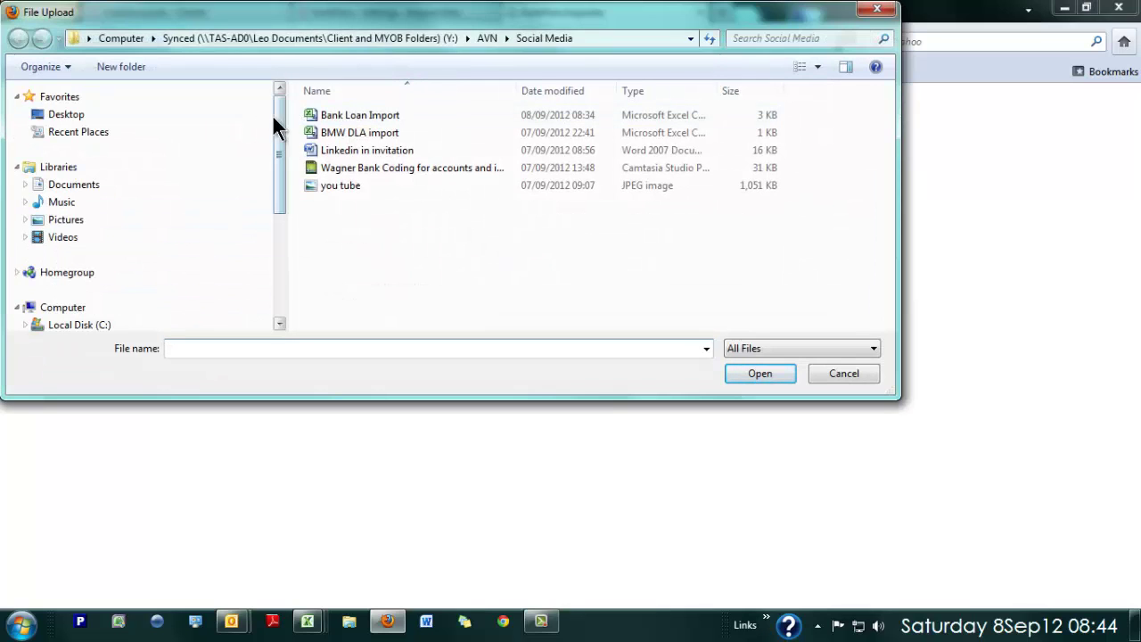
click(89, 113)
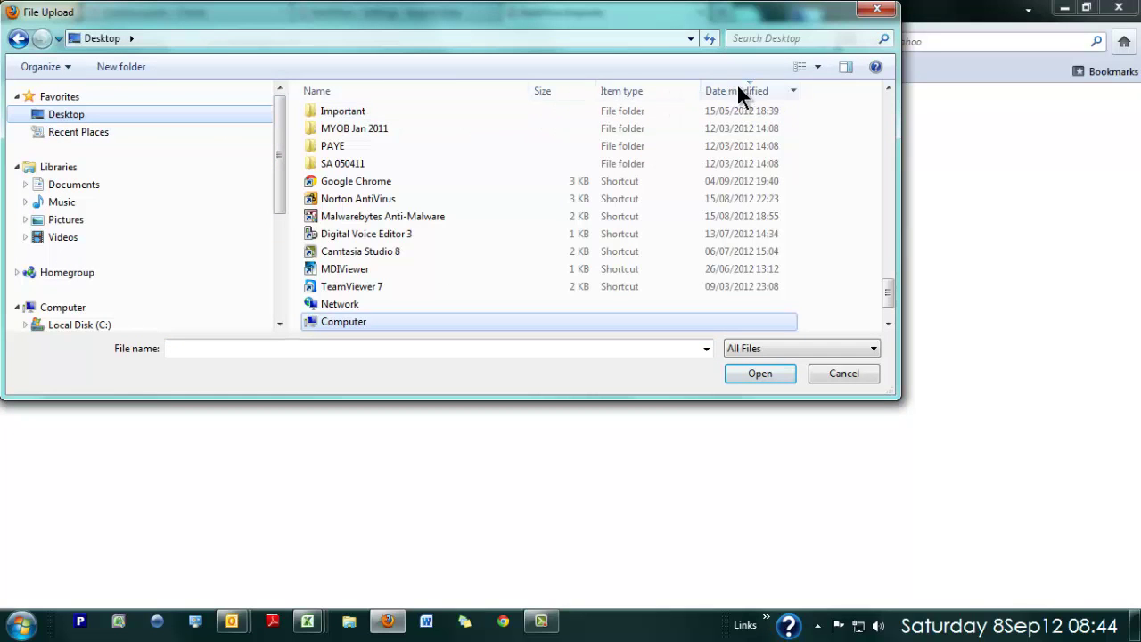
click(740, 90)
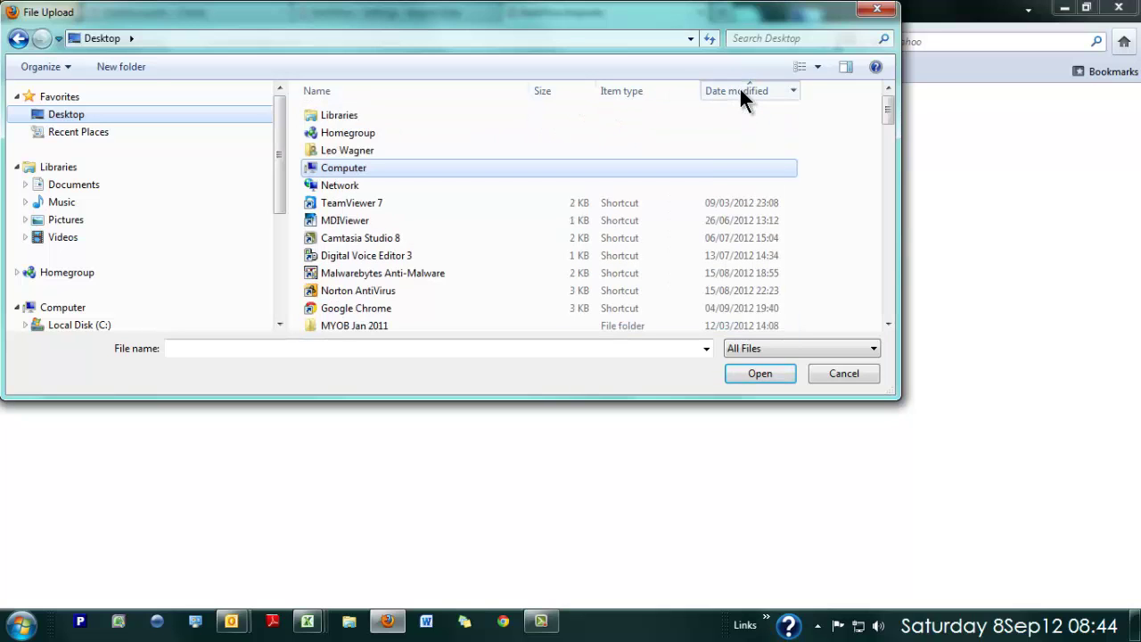
click(740, 90)
scroll(881, 234, up, 1)
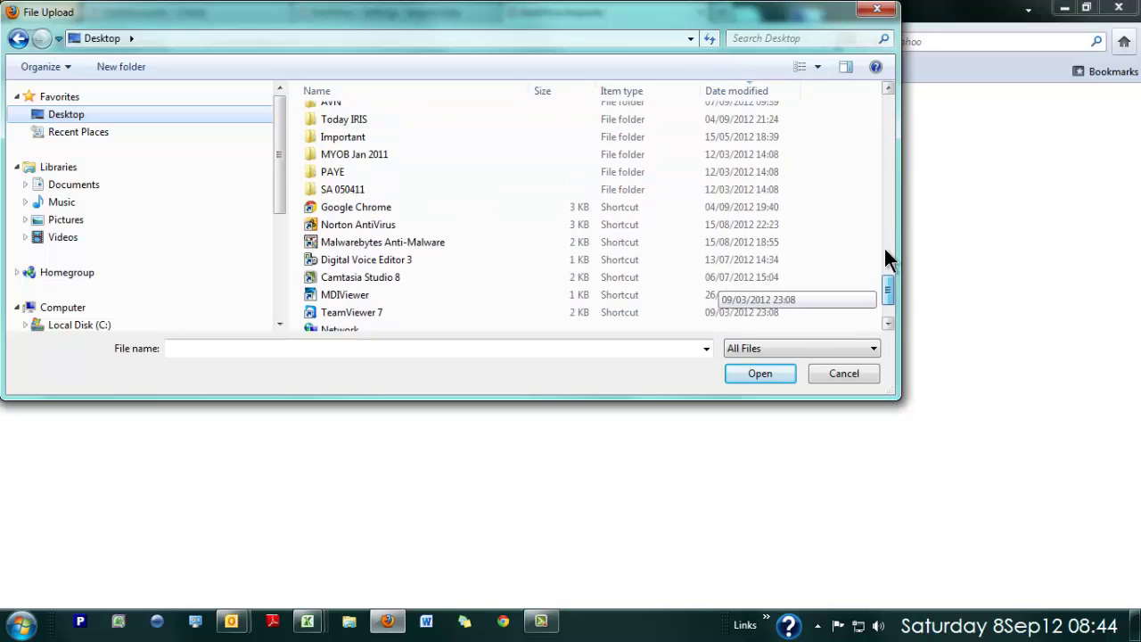
drag(888, 291, 888, 109)
click(409, 117)
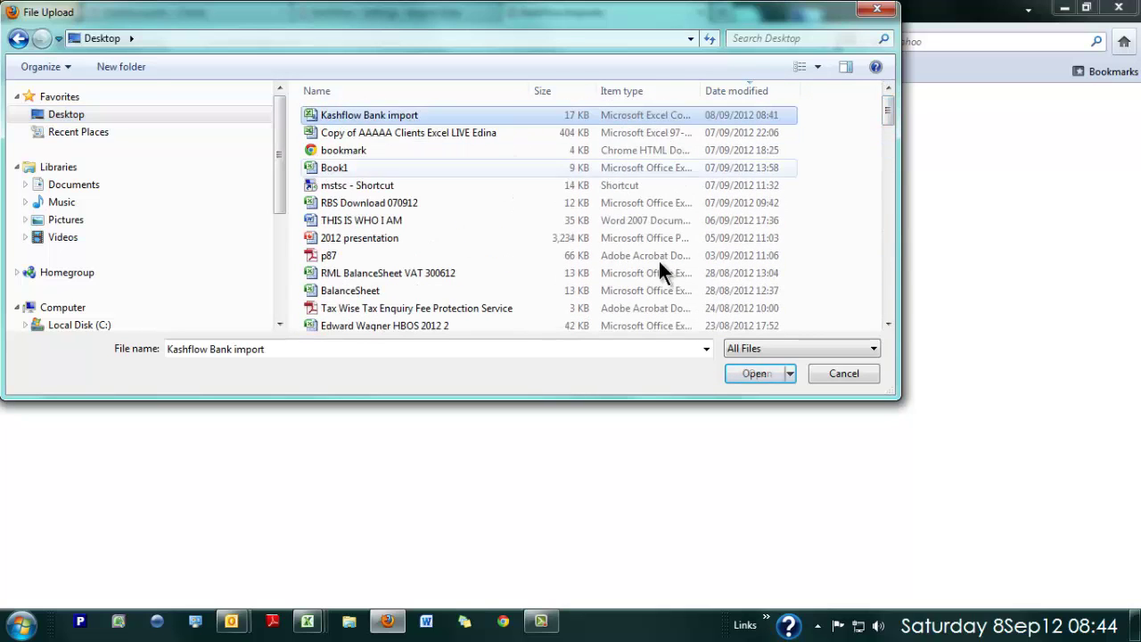
click(757, 372)
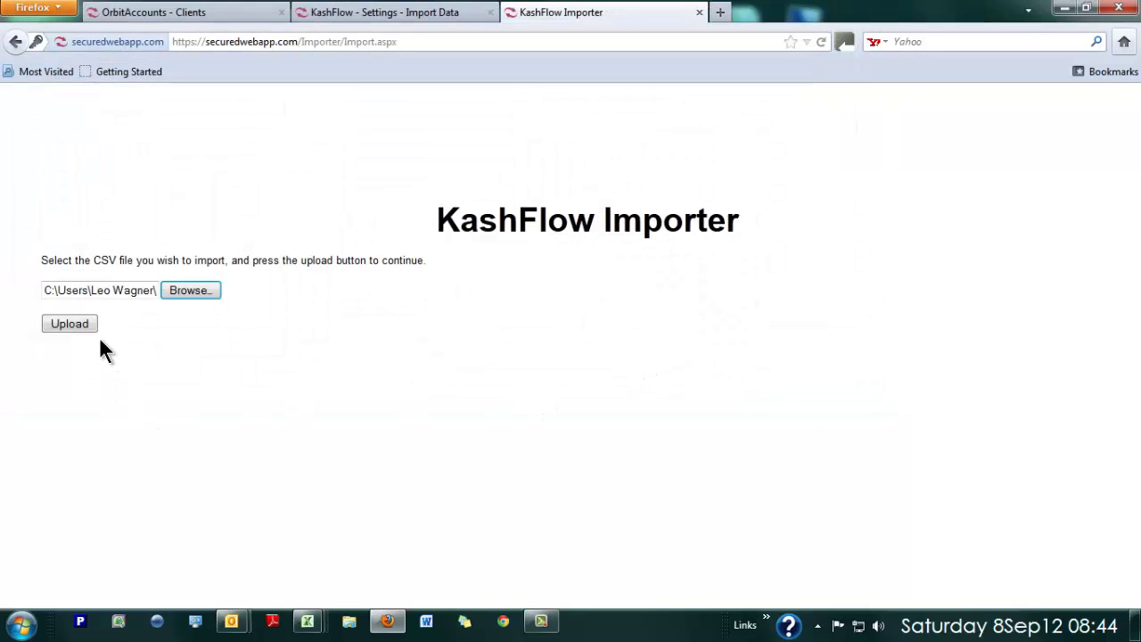
Step: Upload the CSV with its first row as column headings, check the 197 mapped records, and import
click(72, 324)
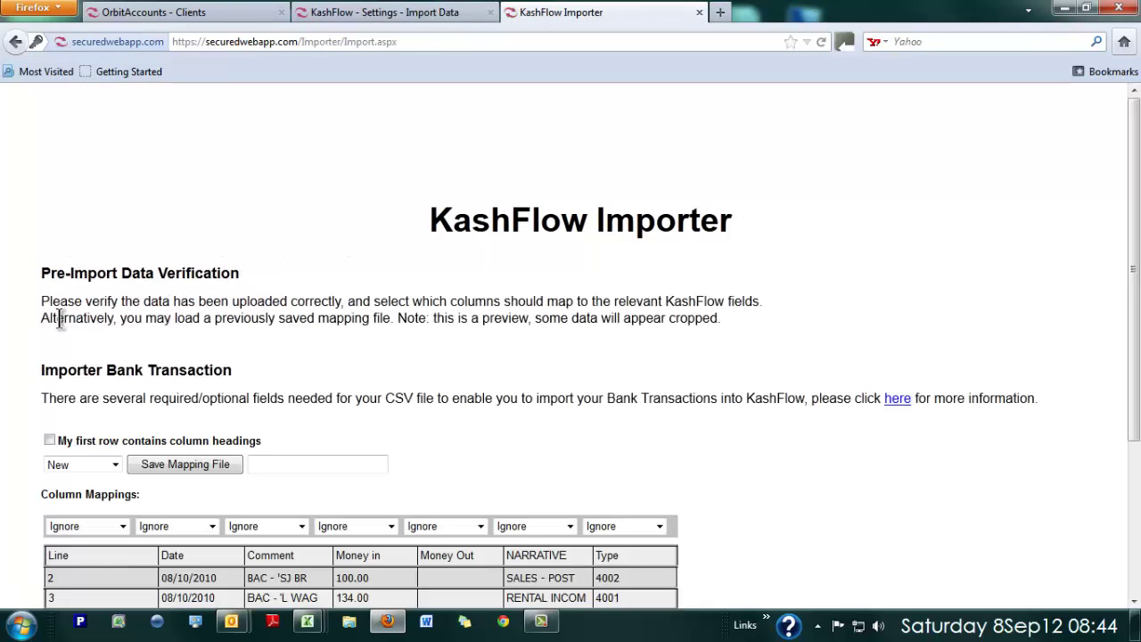
click(50, 441)
scroll(57, 446, down, 4)
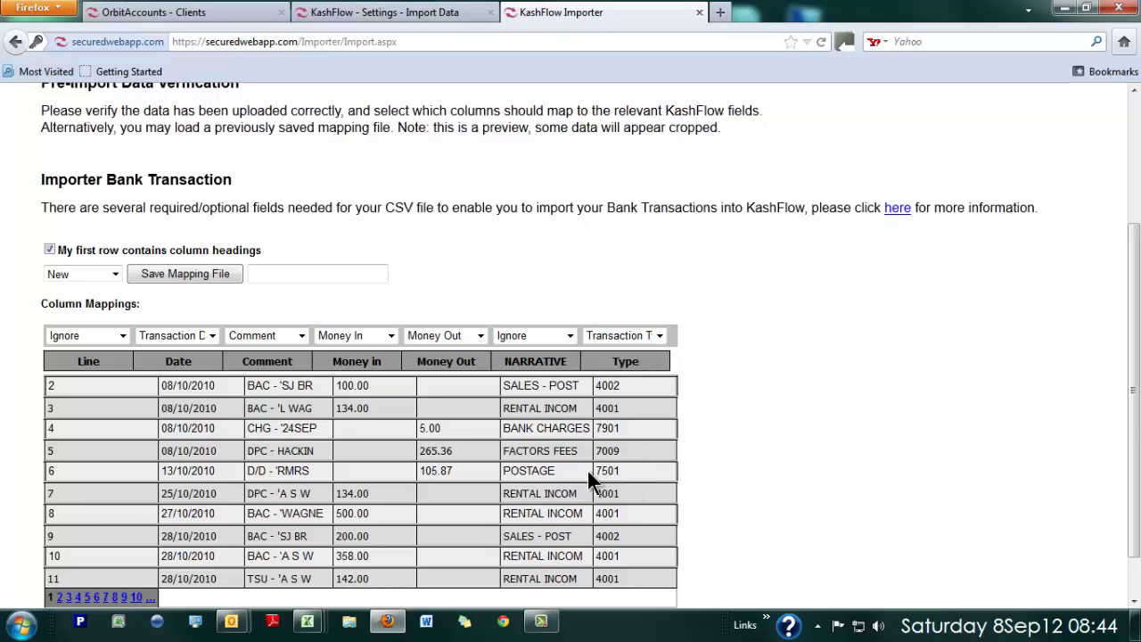
scroll(482, 527, down, 1)
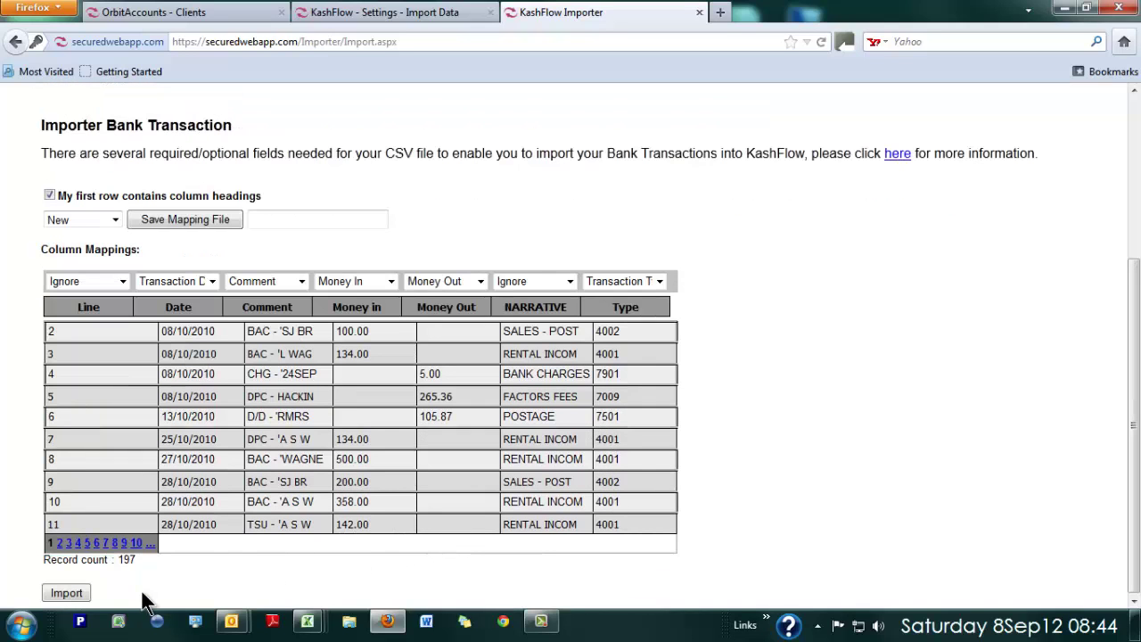
click(73, 595)
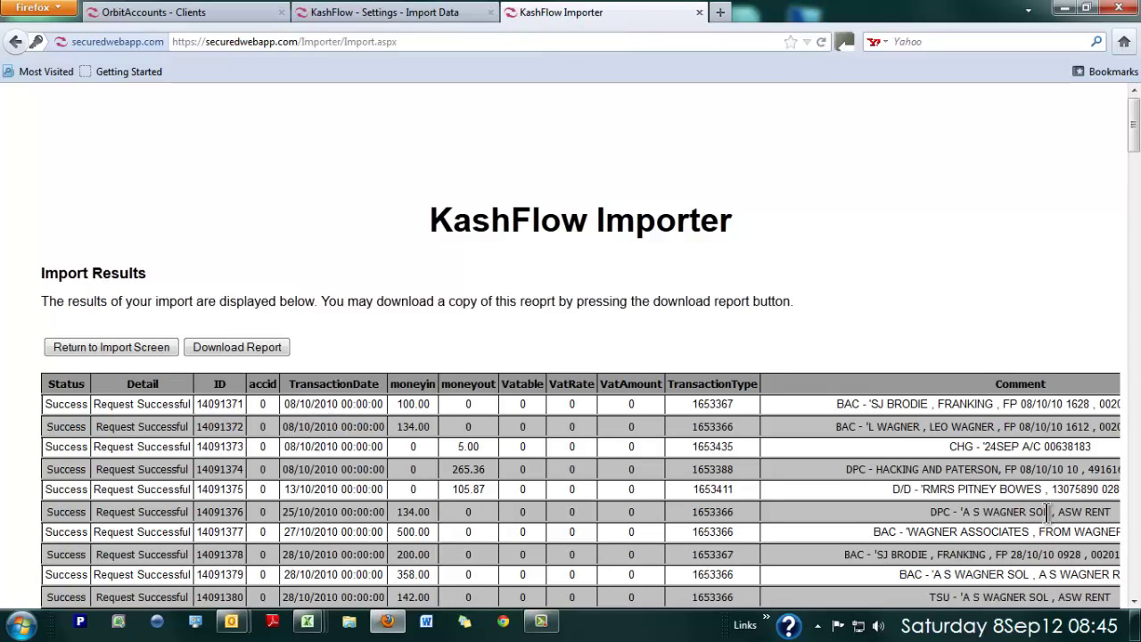
Step: Scroll through the Import Results, each transaction showing Success, and return to the top
drag(1135, 150, 1137, 619)
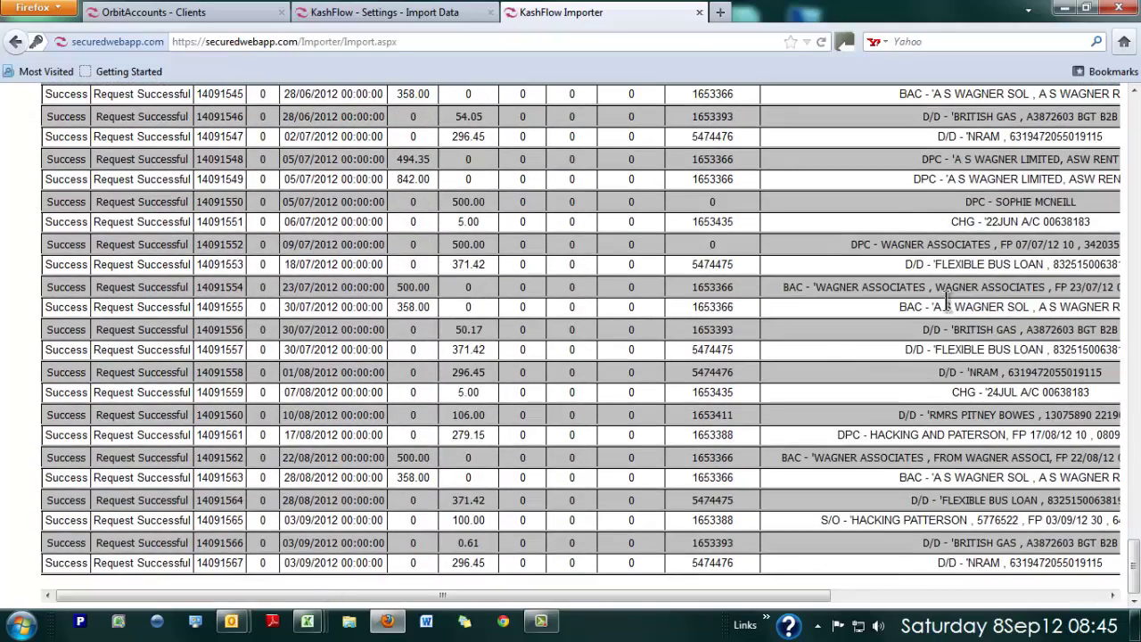
click(1135, 116)
click(1135, 116)
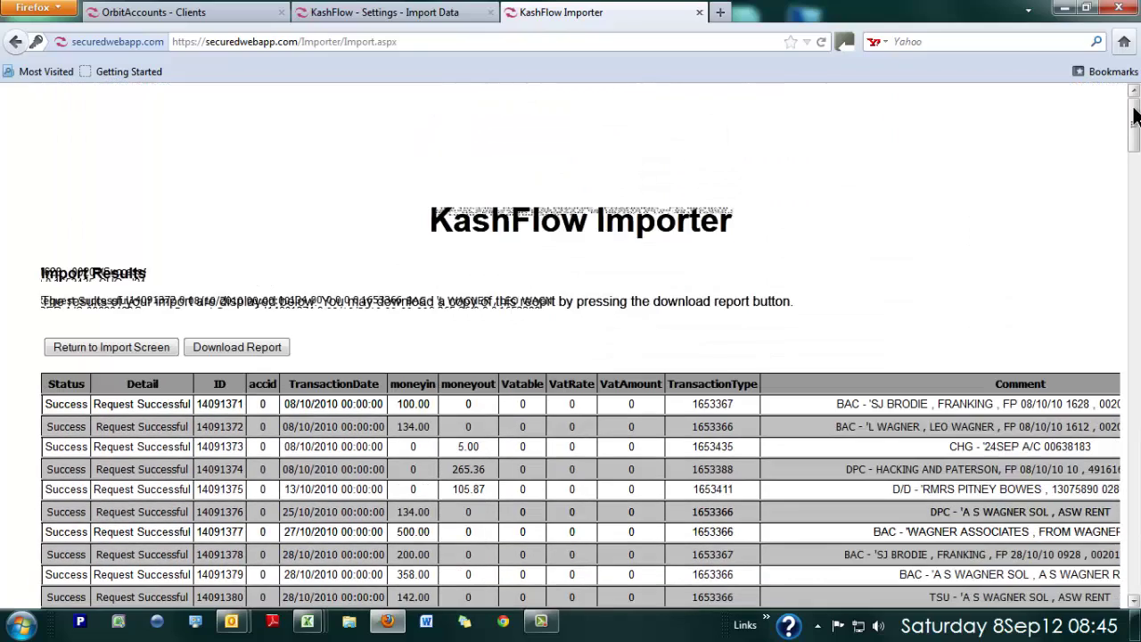
Step: Open the Current Account's transactions from the Settings > Bank overview
click(417, 17)
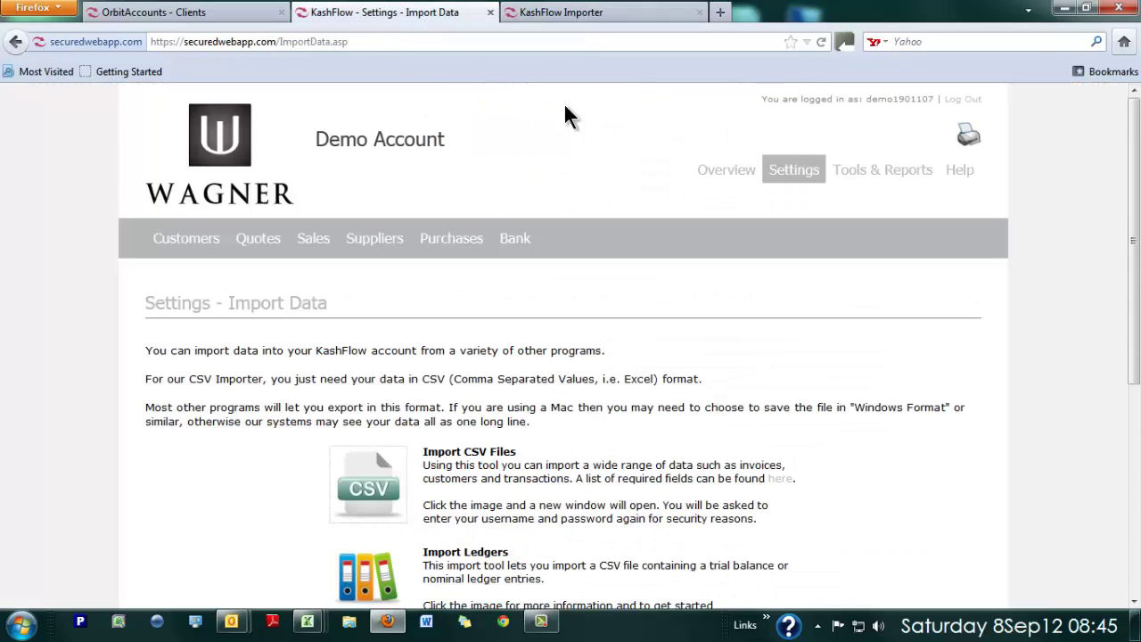
click(516, 246)
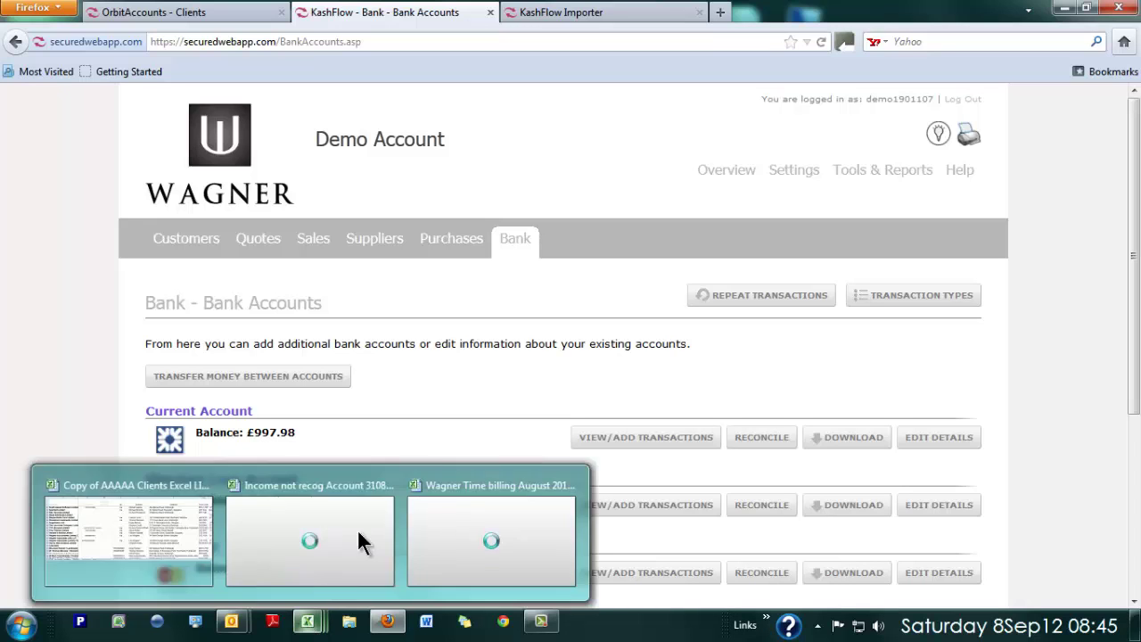
click(607, 439)
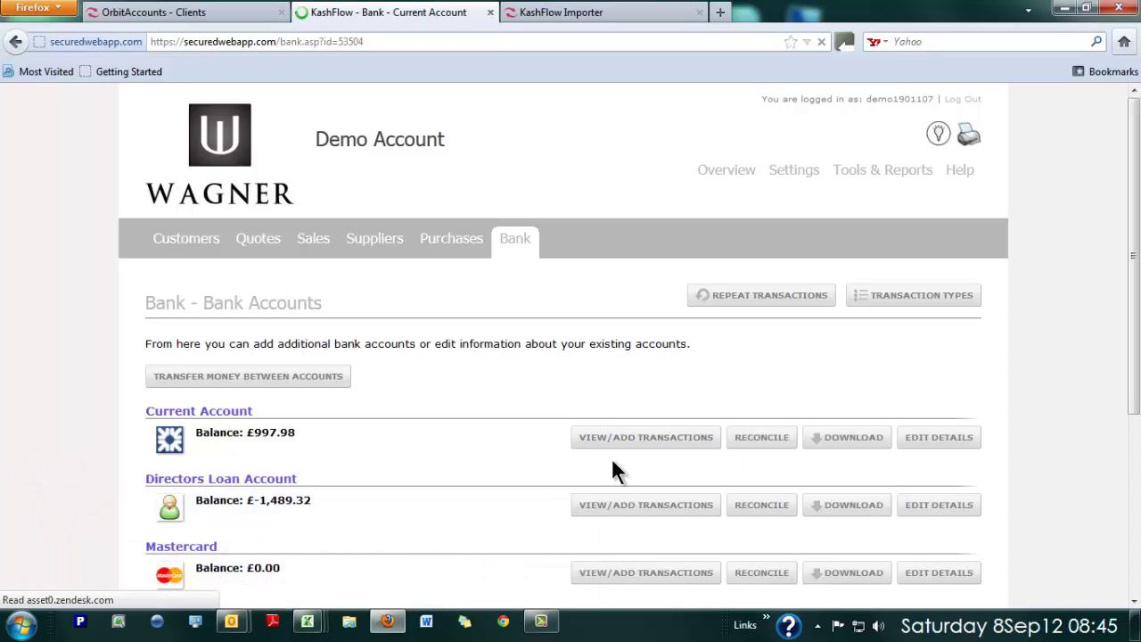
Step: Review the imported entries from 08/10/2010 with running balances, dismissing the colour-scheme prompt
scroll(573, 451, down, 10)
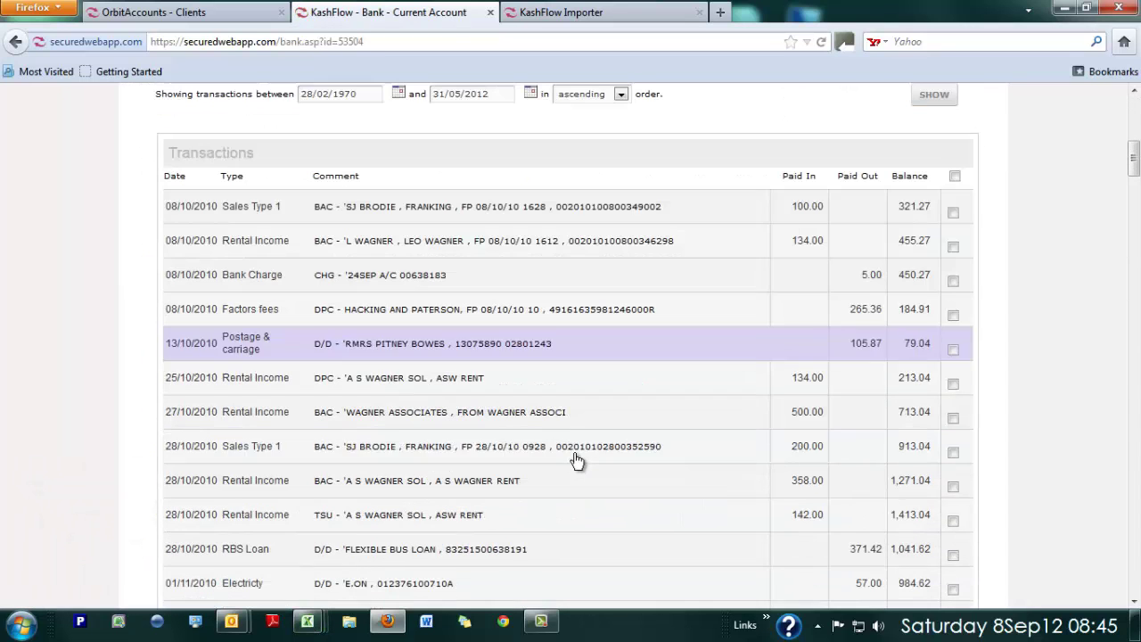
scroll(575, 459, down, 2)
scroll(600, 406, up, 4)
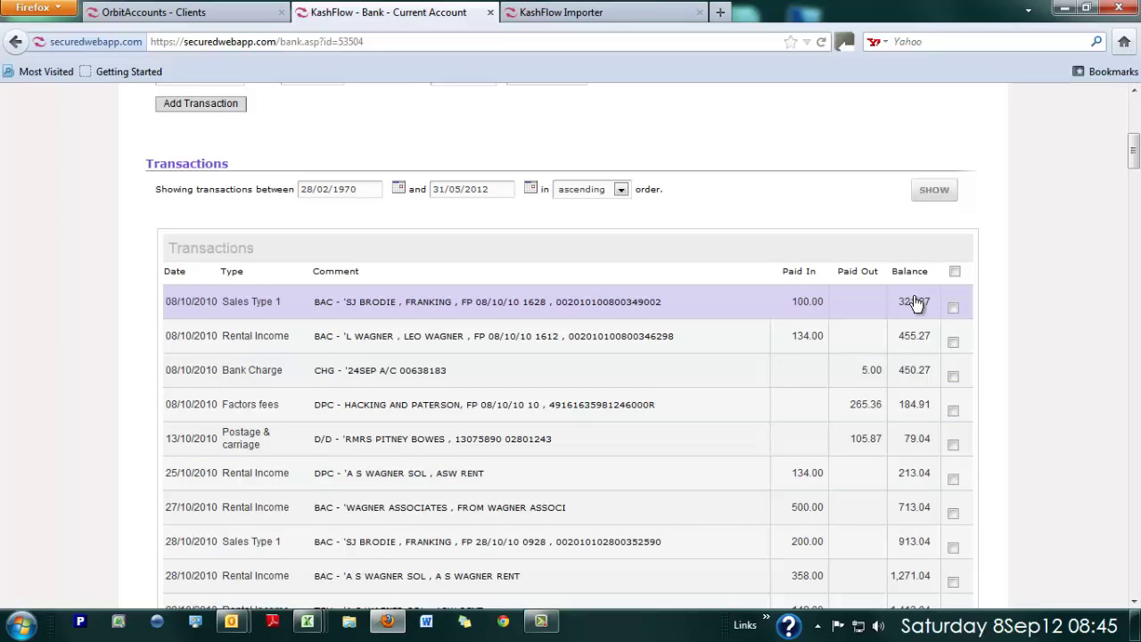
scroll(916, 303, down, 7)
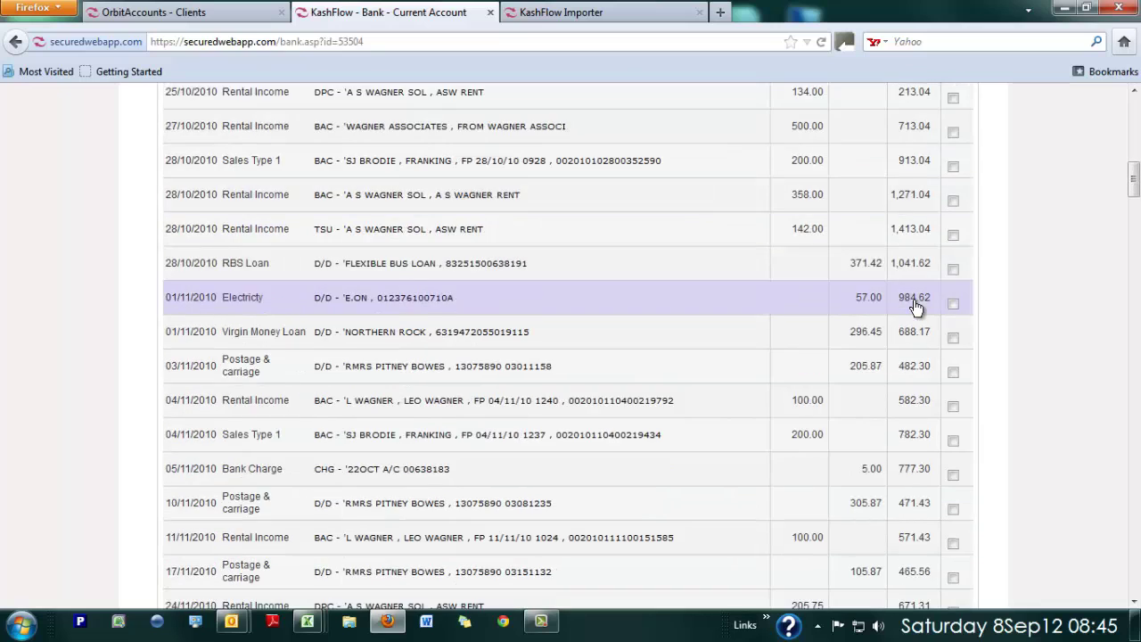
scroll(916, 306, down, 4)
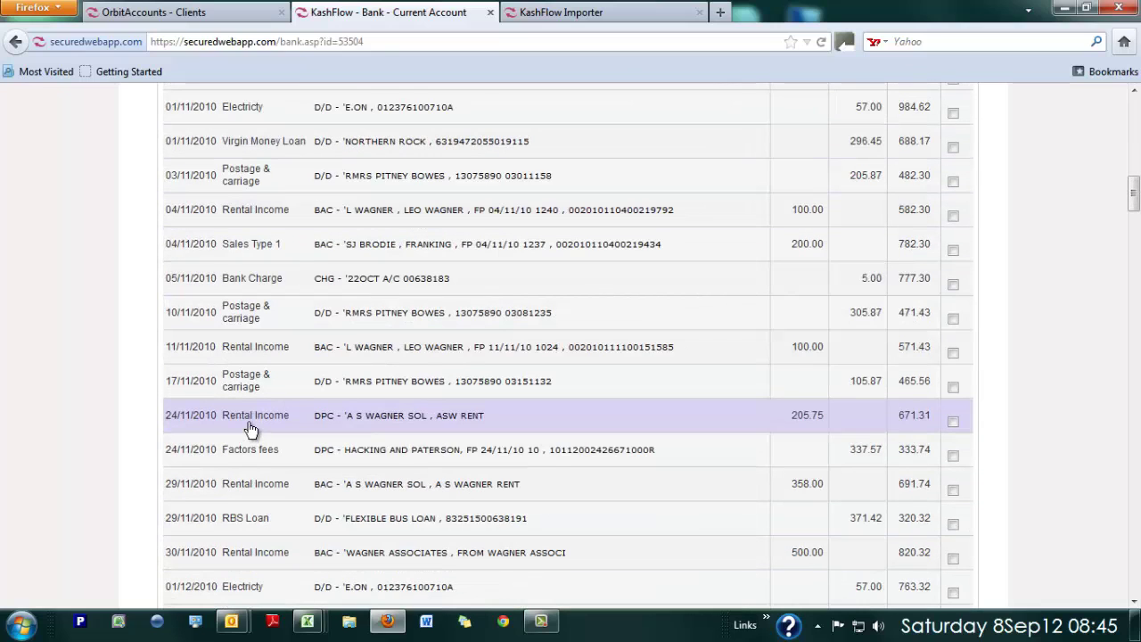
scroll(250, 430, down, 12)
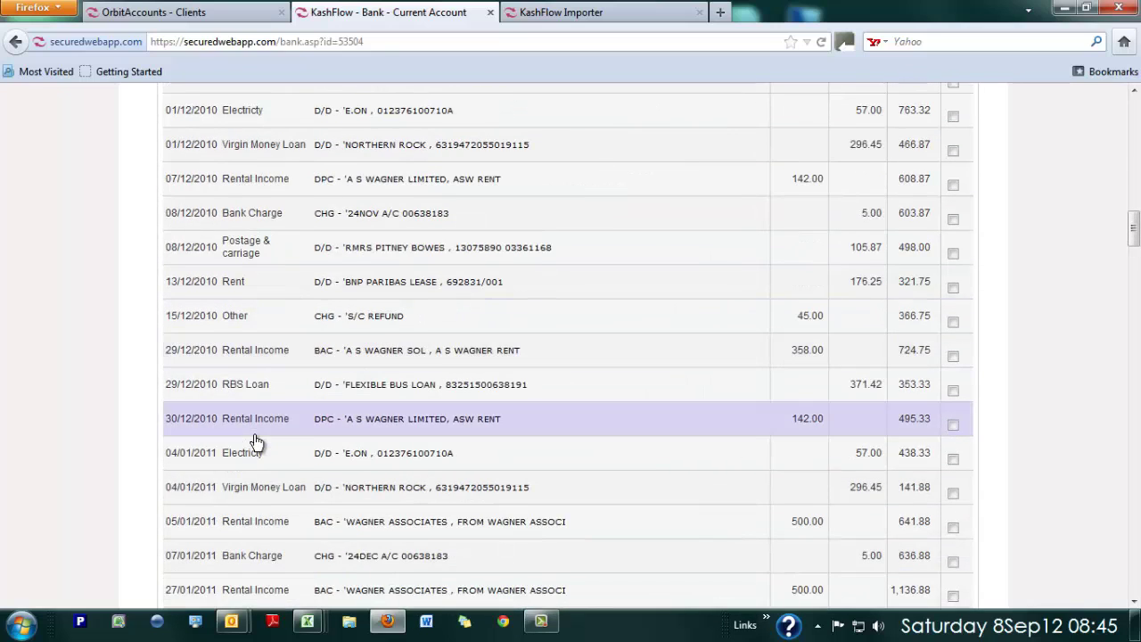
scroll(256, 441, down, 15)
scroll(262, 446, up, 20)
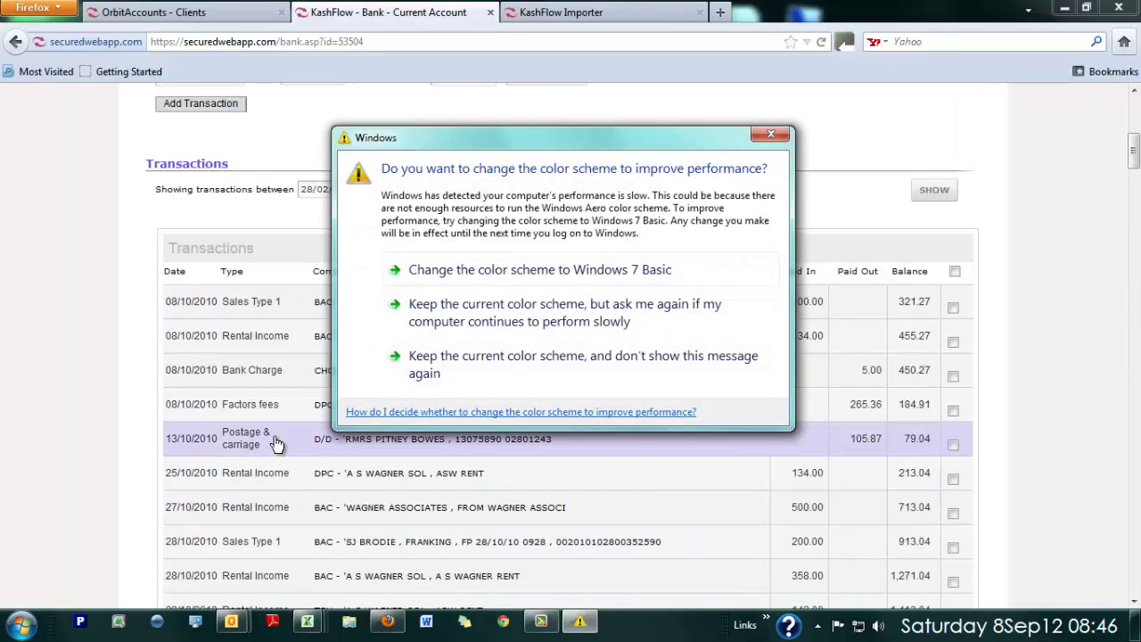
click(464, 341)
scroll(833, 192, up, 10)
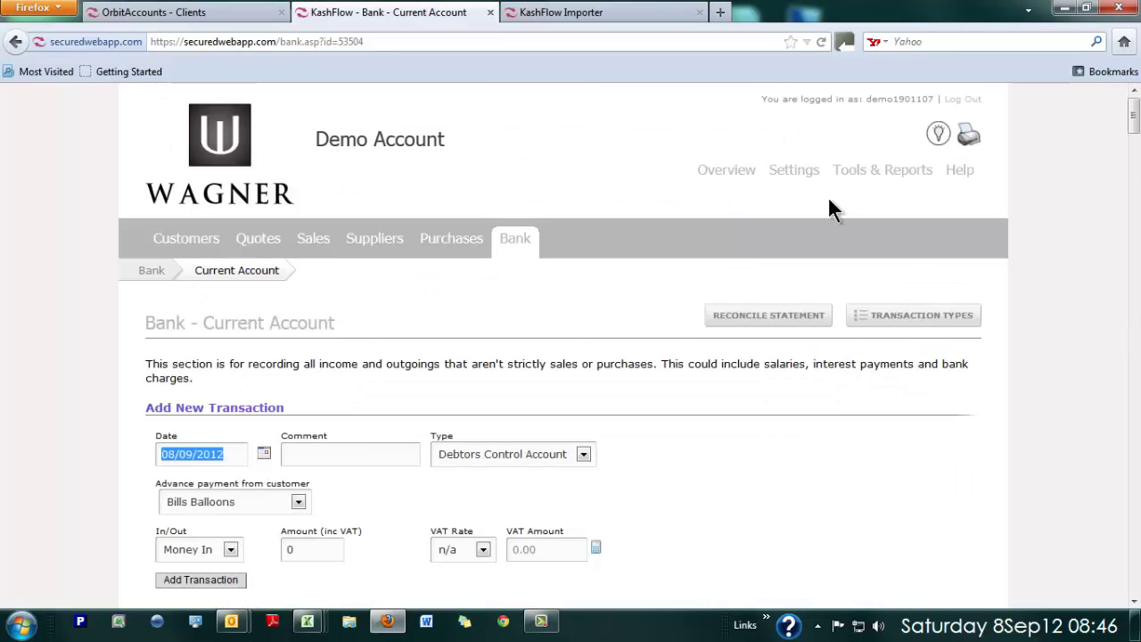
Step: Generate the Balance Sheet for 08/09/2012 and review Current Account 776.71 and current assets £17,579.72
click(869, 173)
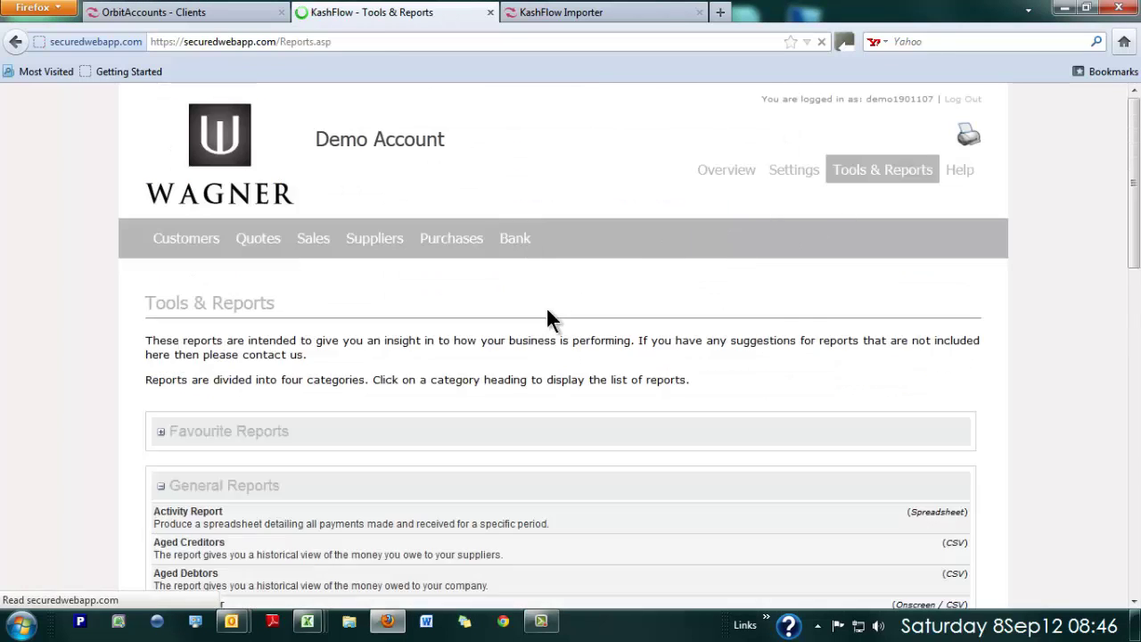
scroll(267, 460, down, 5)
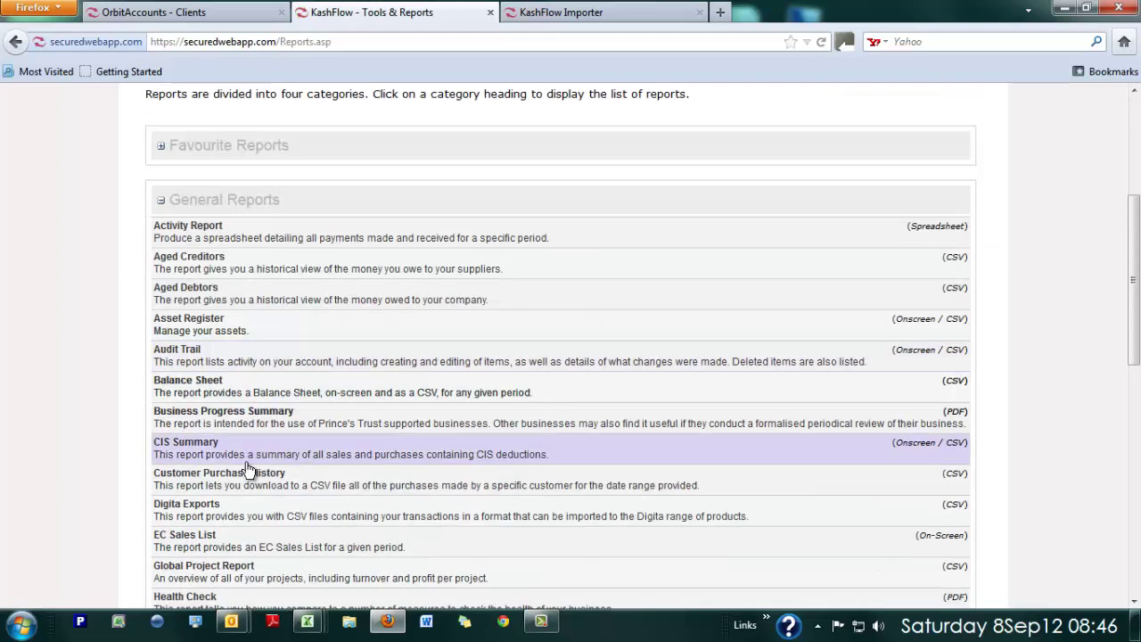
click(195, 394)
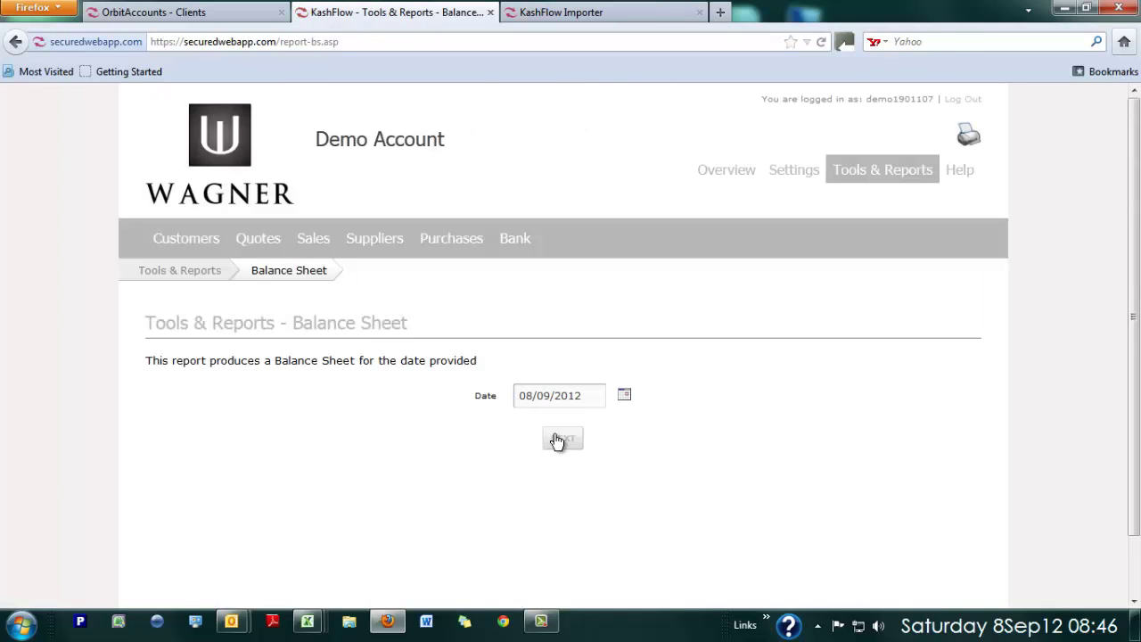
click(560, 439)
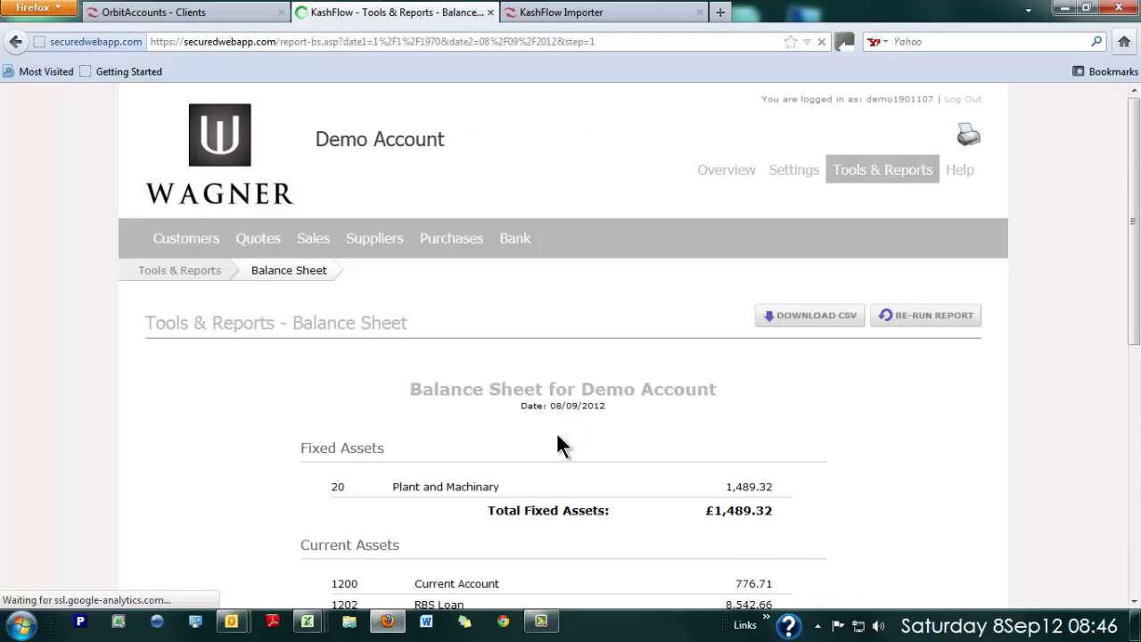
scroll(557, 437, down, 5)
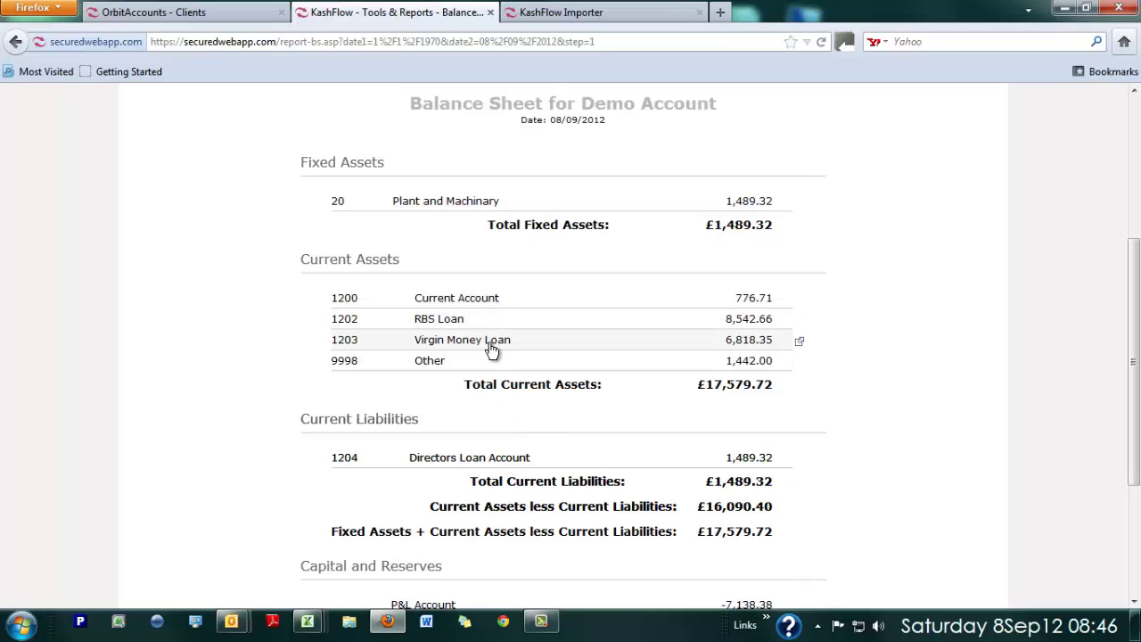
scroll(515, 446, down, 4)
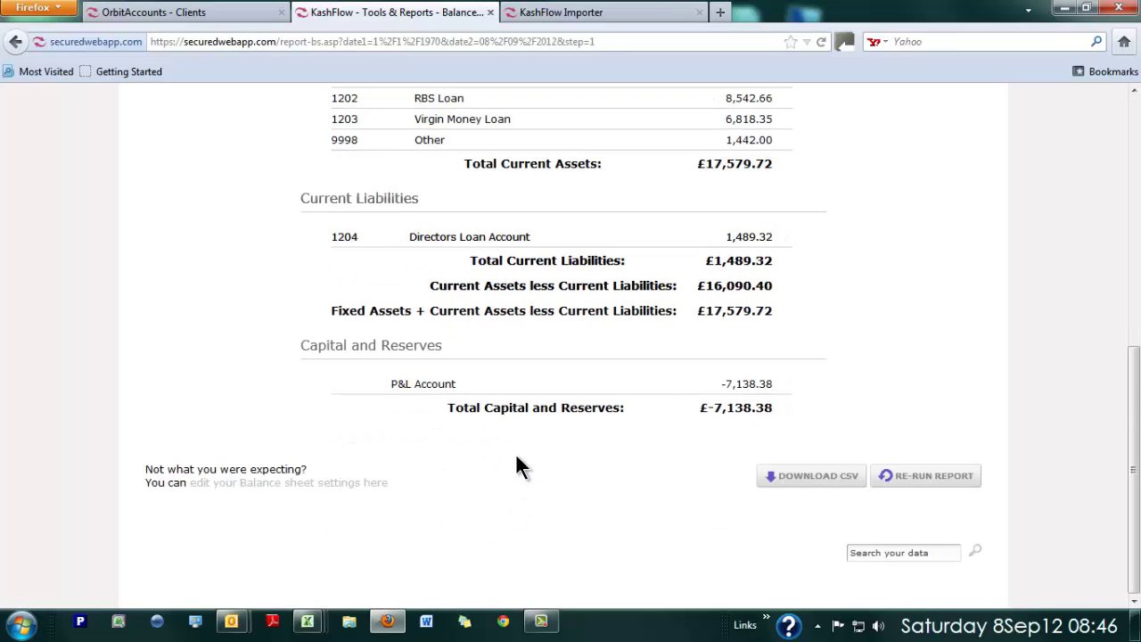
scroll(520, 473, up, 10)
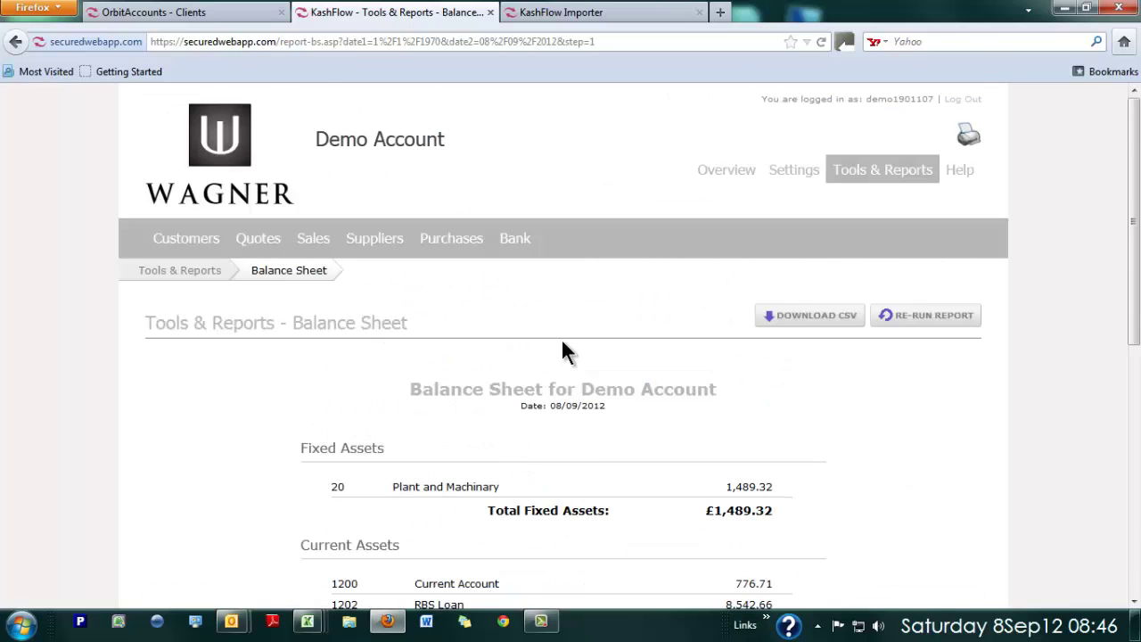